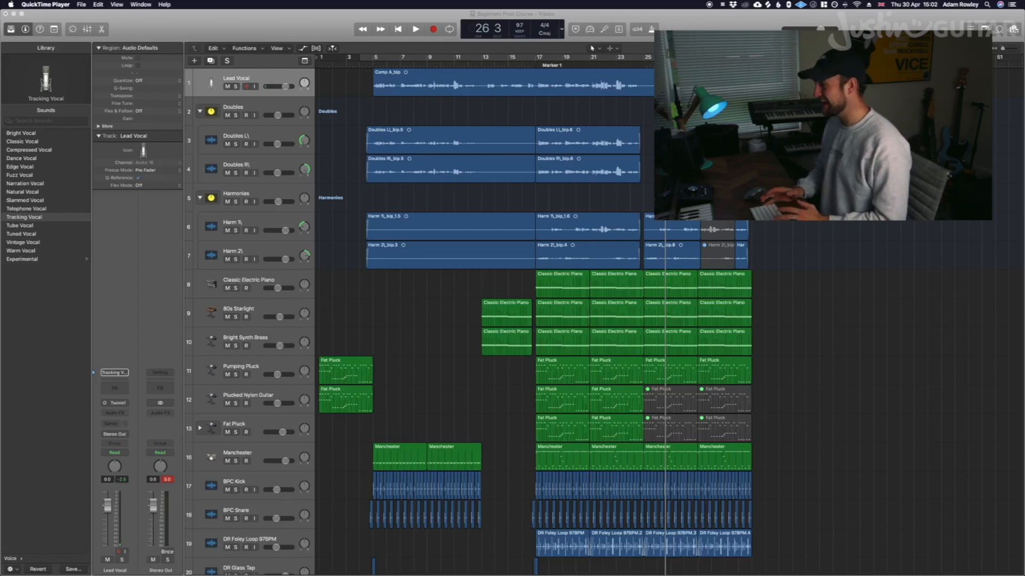
# Step: Look through the project's tracks, selecting the Manchester drums and the lower Guitar Chorus Chords L track to examine their channel-strip plug-ins
pyautogui.click(438, 112)
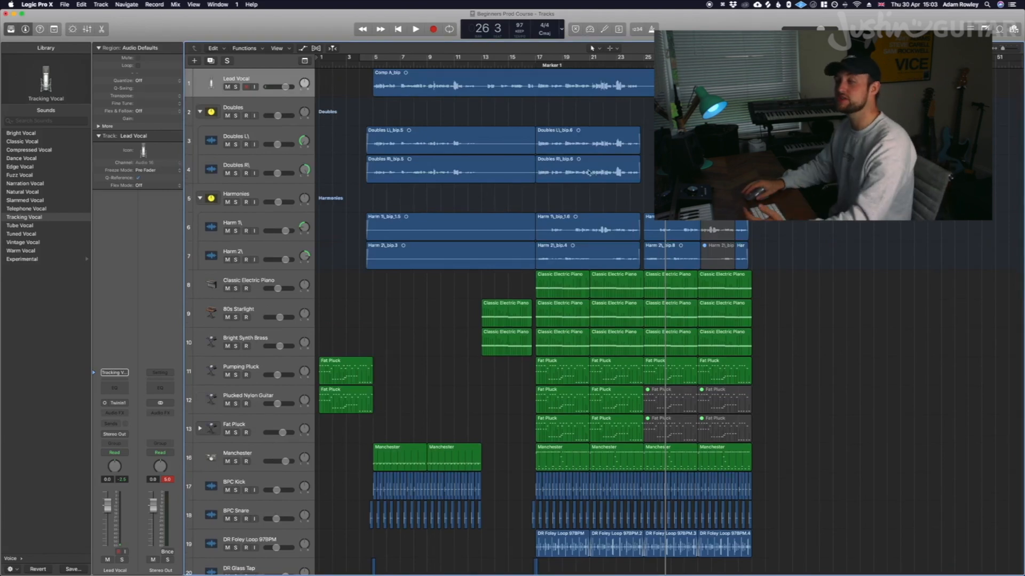
pyautogui.scroll(-5, 422, 203)
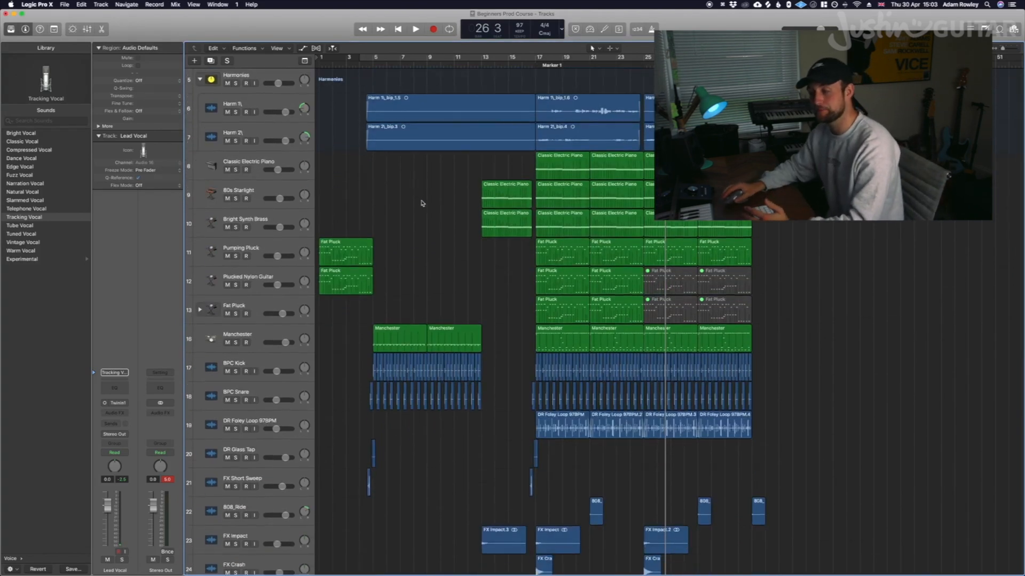
pyautogui.scroll(-5, 412, 205)
pyautogui.click(265, 200)
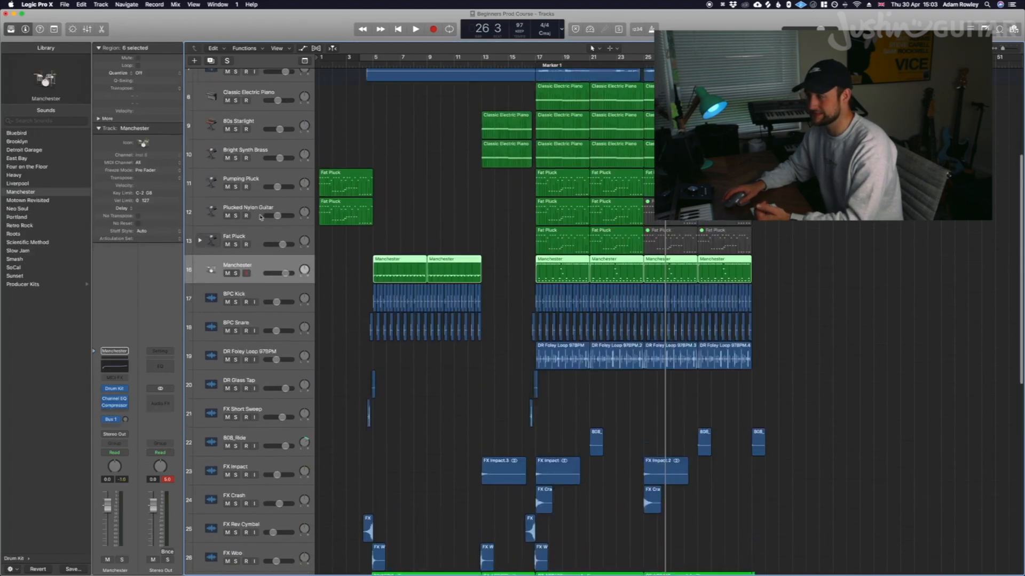
pyautogui.scroll(4, 264, 172)
pyautogui.scroll(-16, 264, 172)
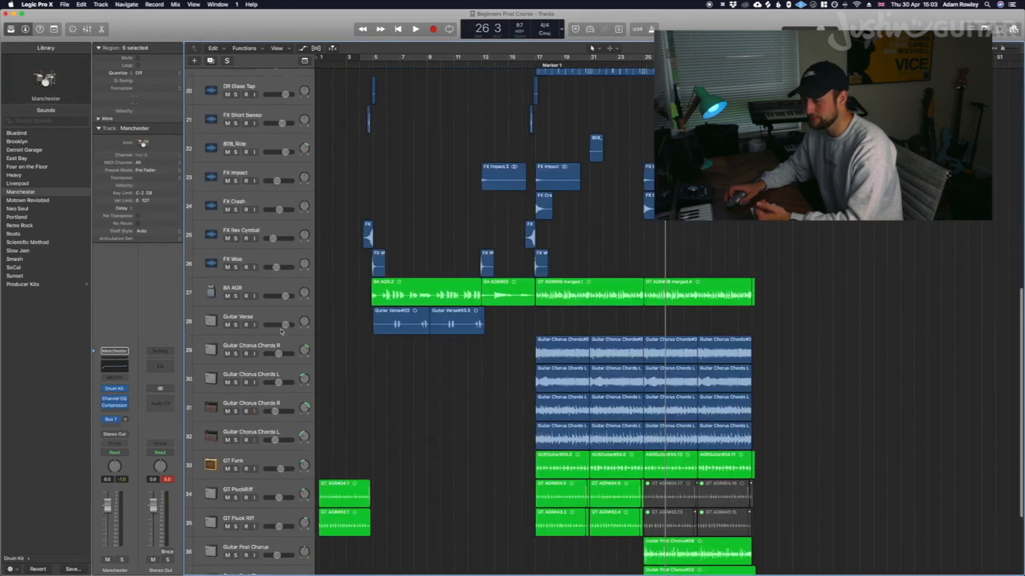
pyautogui.click(265, 374)
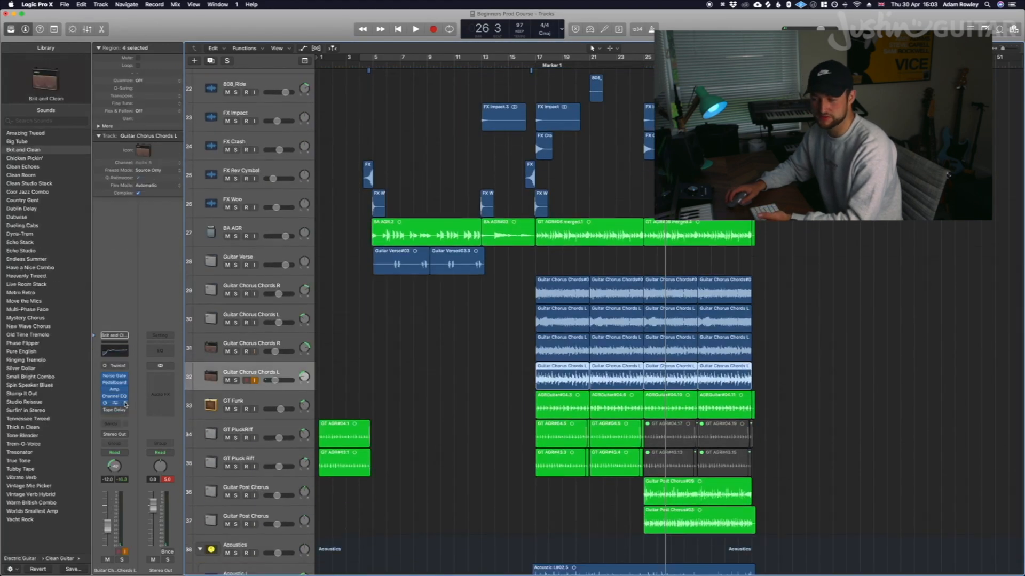
pyautogui.scroll(20, 225, 367)
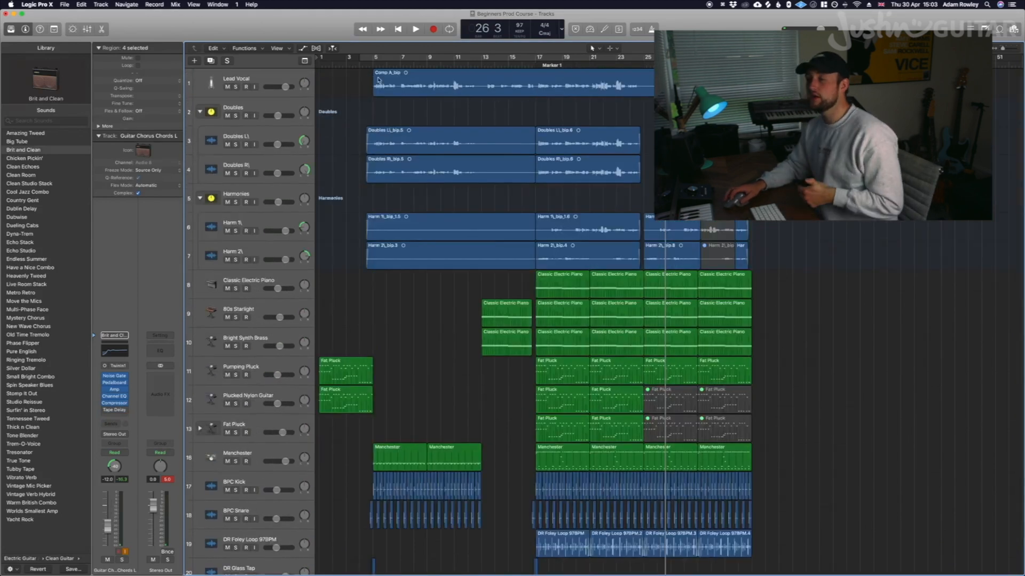
# Step: Insert a Compressor on the Lead Vocal track and place its window over the middle of the arrangement
pyautogui.click(252, 78)
pyautogui.click(120, 414)
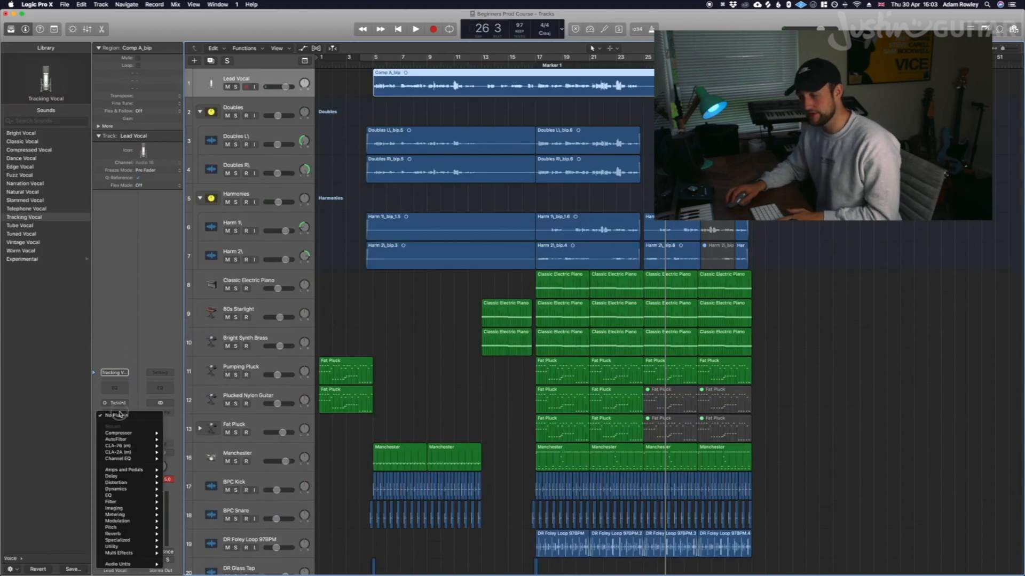
pyautogui.moveTo(127, 485)
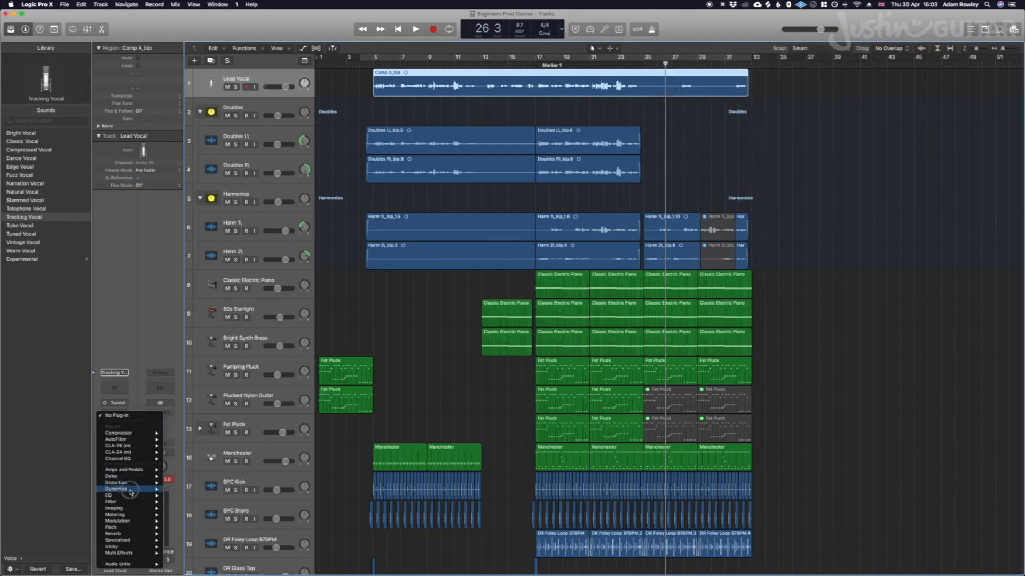
pyautogui.moveTo(192, 495)
pyautogui.click(243, 495)
pyautogui.moveTo(259, 48); pyautogui.dragTo(599, 123)
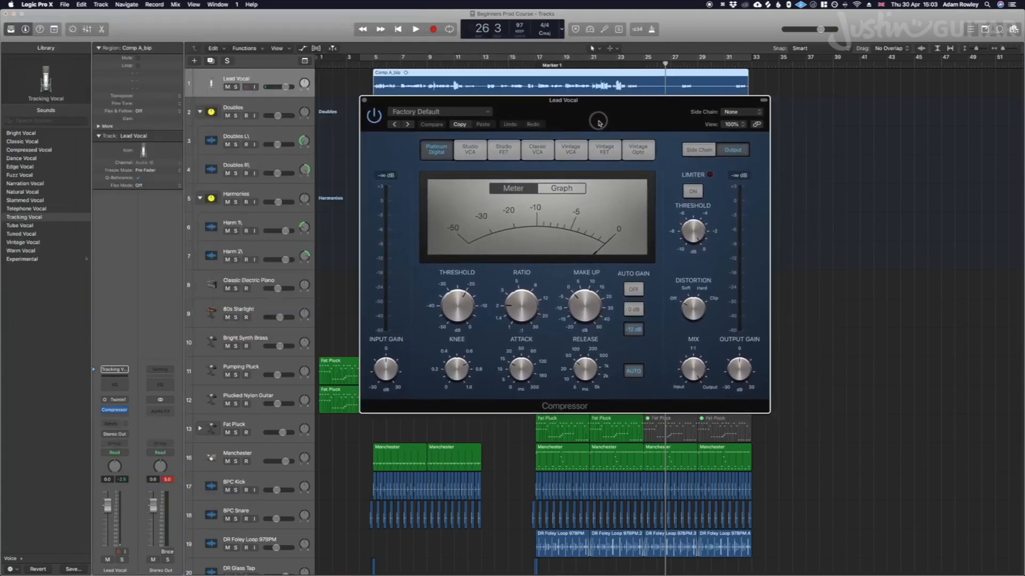
# Step: Compare the Compressor's meter and graph displays and leave the graph showing
pyautogui.click(445, 153)
pyautogui.click(550, 189)
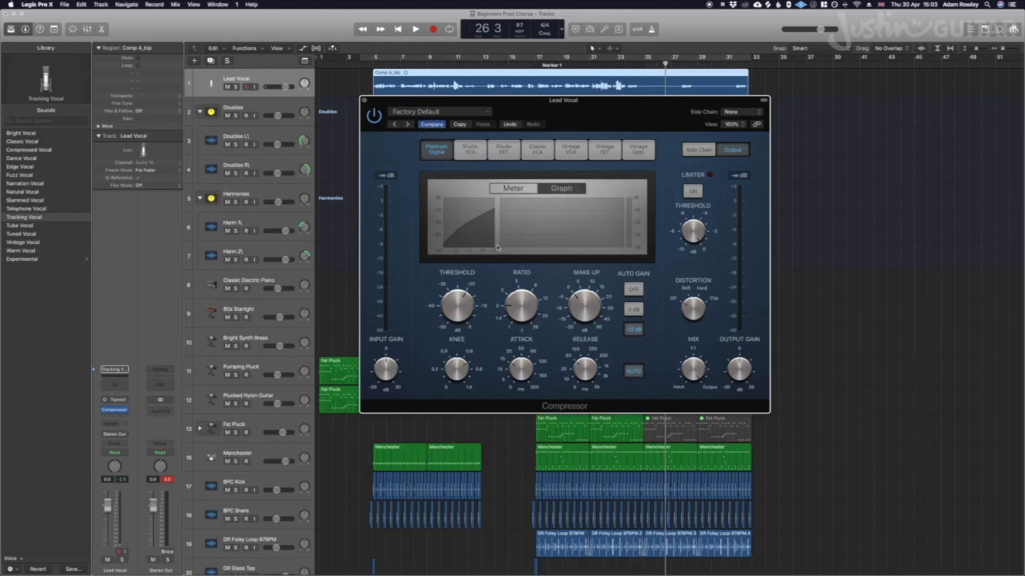
pyautogui.click(524, 188)
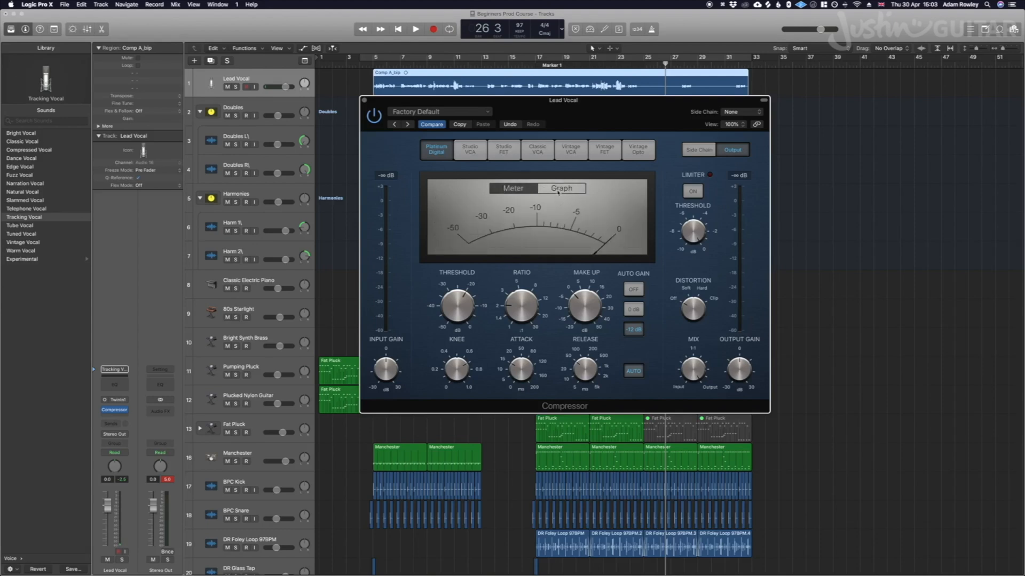
pyautogui.click(558, 190)
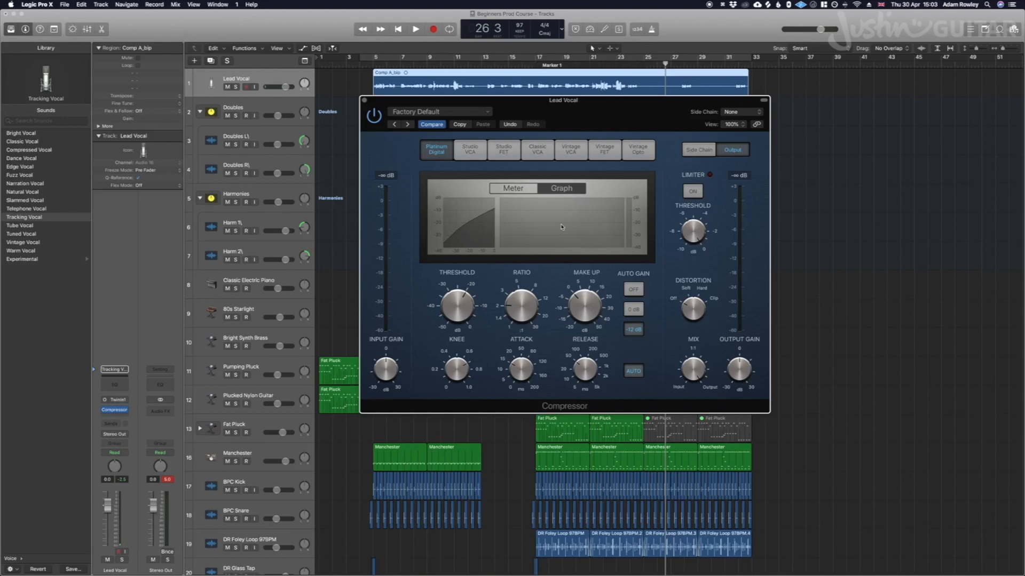
pyautogui.moveTo(605, 128); pyautogui.dragTo(592, 134)
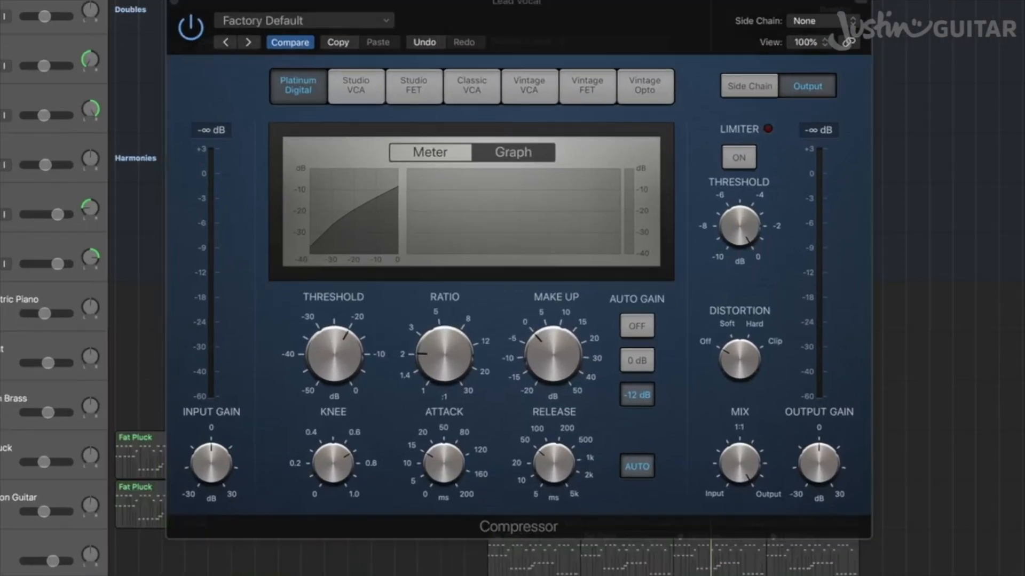
# Step: Zoom in on the Lead Vocal waveform and position the Compressor window beneath it
pyautogui.press('space')
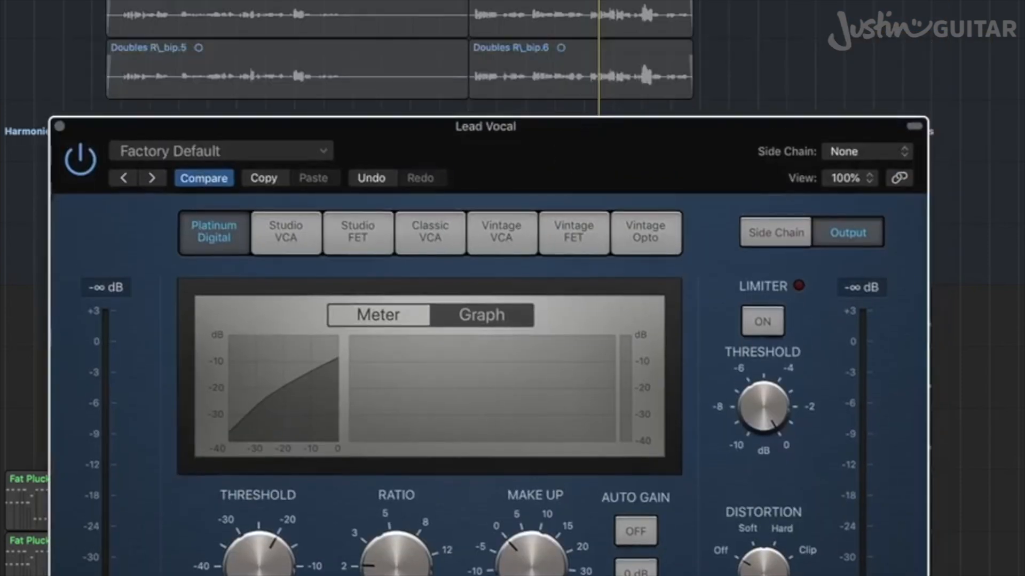
pyautogui.press('a')
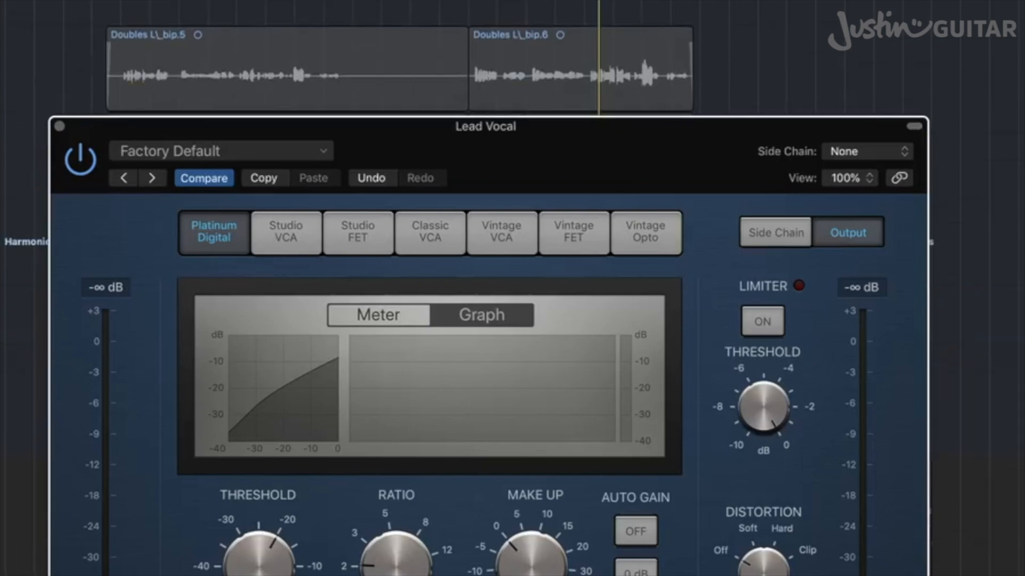
pyautogui.moveTo(586, 170); pyautogui.dragTo(567, 334)
pyautogui.press('super+Right')
pyautogui.press('super+Right')
pyautogui.press('super+Right')
pyautogui.press('super+Right')
pyautogui.press('super+Right')
pyautogui.press('super+Right')
pyautogui.press('super+Right')
pyautogui.press('super+Right')
pyautogui.press('super+Down')
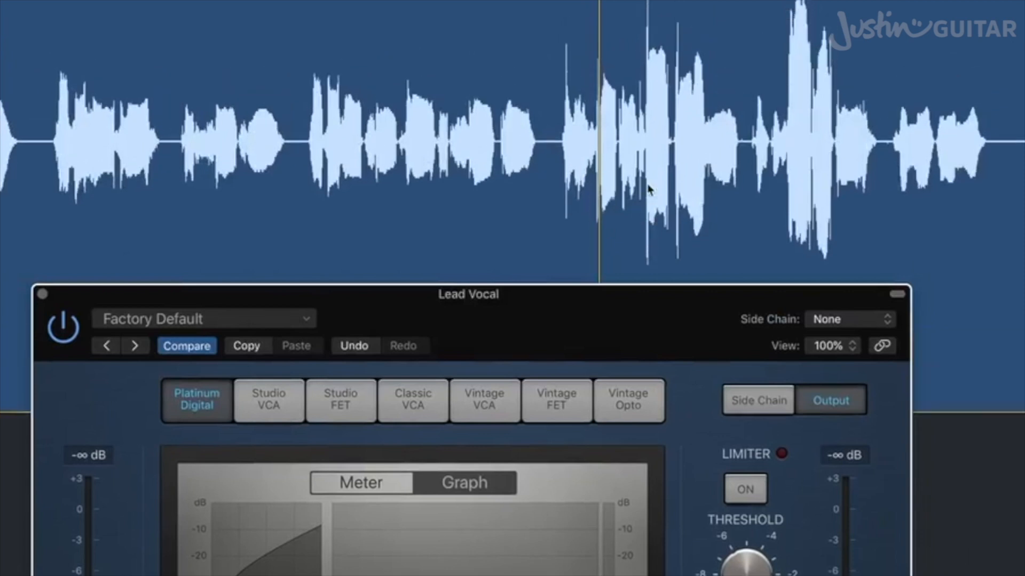
pyautogui.moveTo(716, 289); pyautogui.dragTo(730, 310)
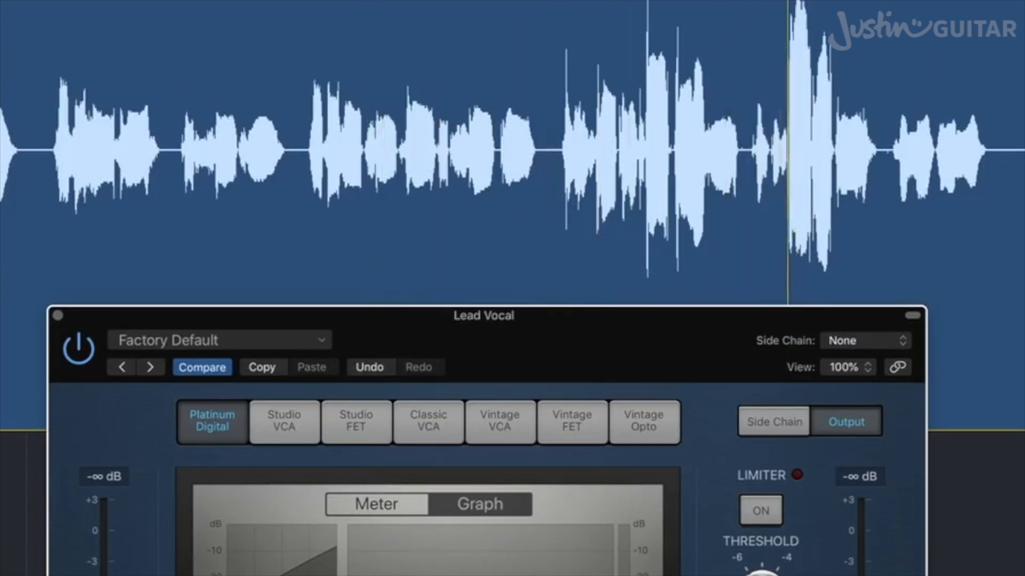
pyautogui.moveTo(522, 330)
pyautogui.mouseDown()
pyautogui.moveTo(522, 313)
pyautogui.moveTo(522, 330)
pyautogui.mouseUp()
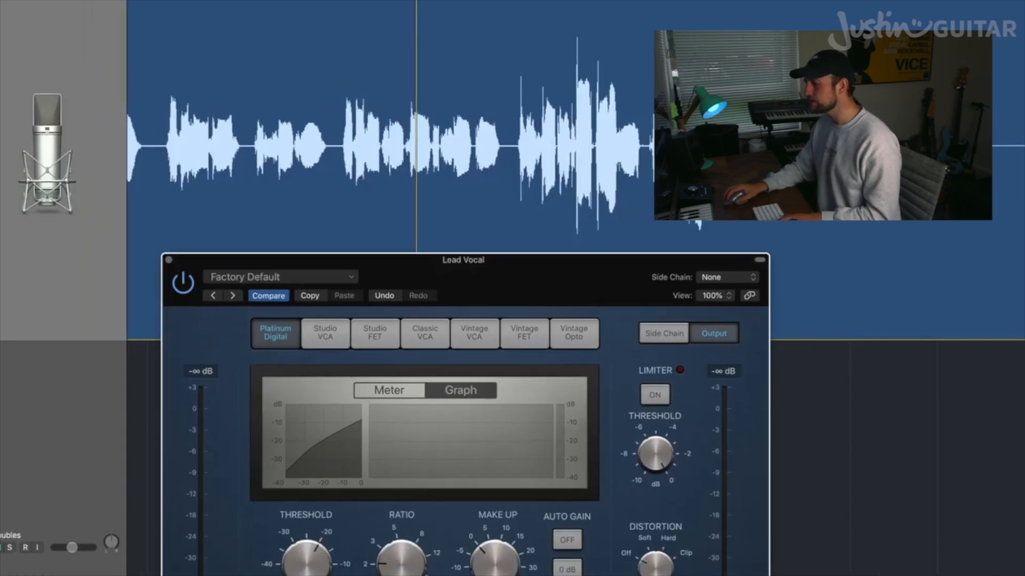
pyautogui.moveTo(497, 284); pyautogui.dragTo(415, 271)
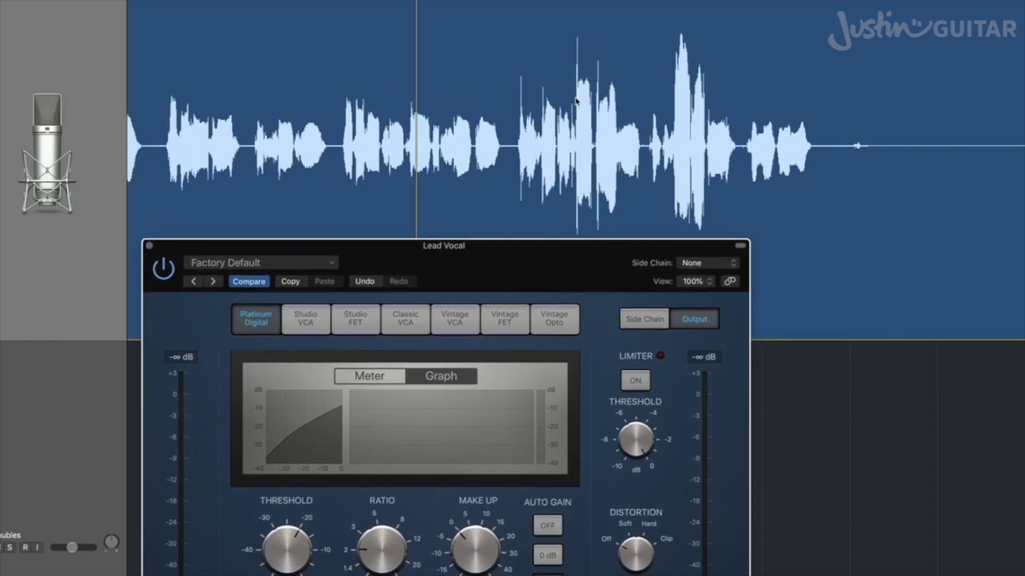
# Step: Bring the Compressor's controls into view and lower the threshold to about -22 dB
pyautogui.moveTo(573, 246); pyautogui.dragTo(589, 17)
pyautogui.moveTo(344, 278)
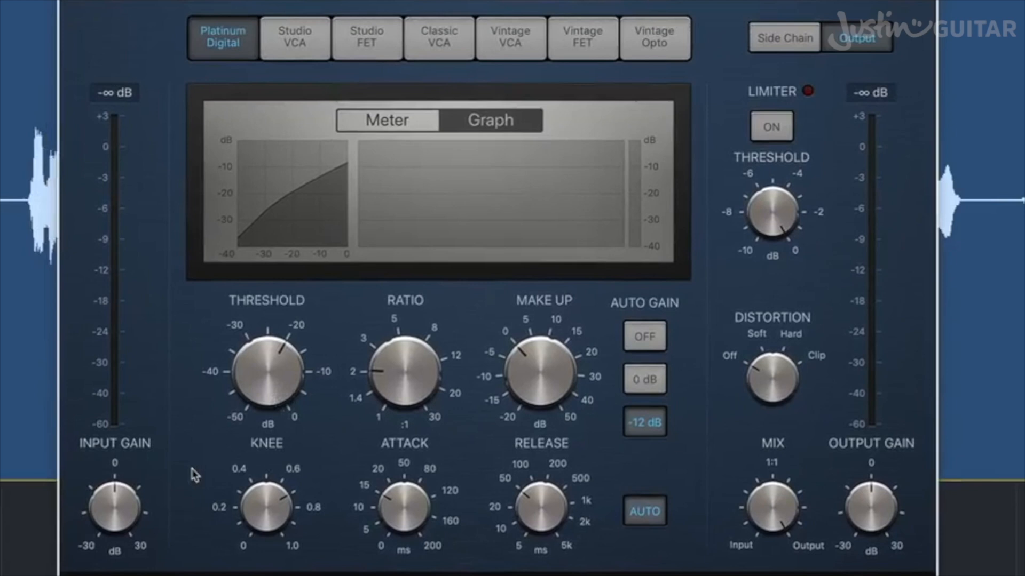
pyautogui.moveTo(257, 365); pyautogui.dragTo(276, 335)
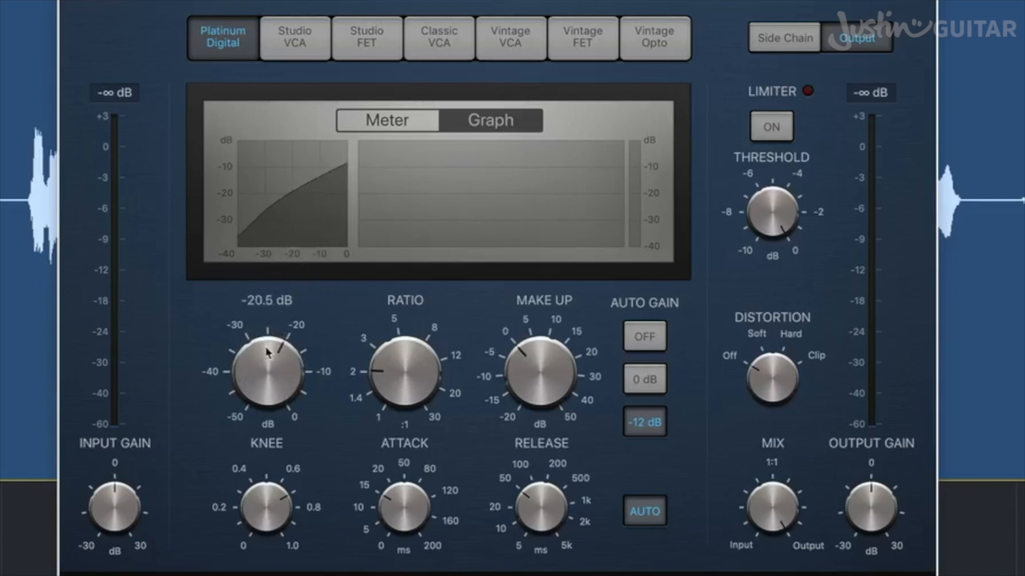
pyautogui.moveTo(276, 379); pyautogui.dragTo(276, 384)
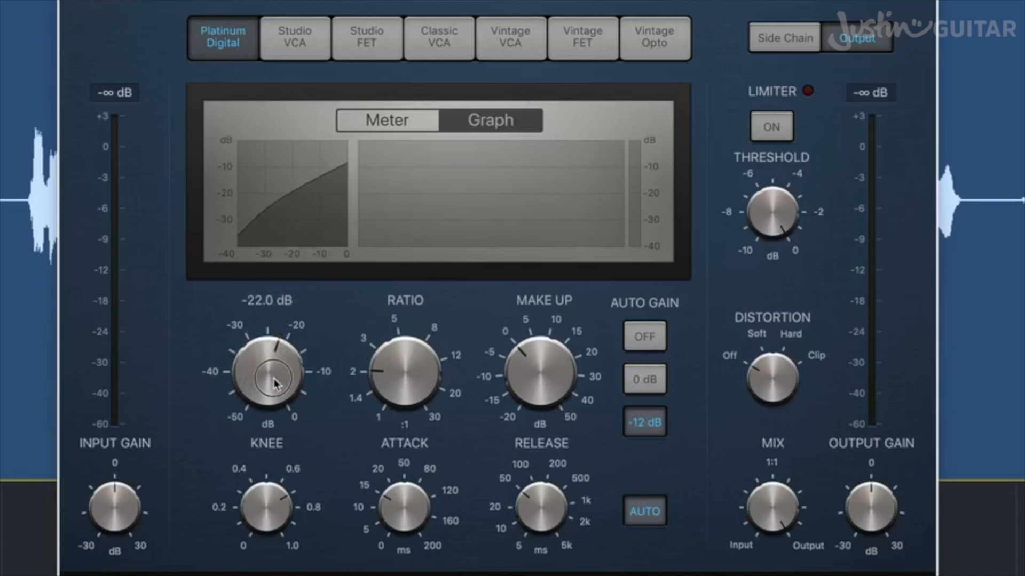
pyautogui.moveTo(222, 389); pyautogui.dragTo(275, 422)
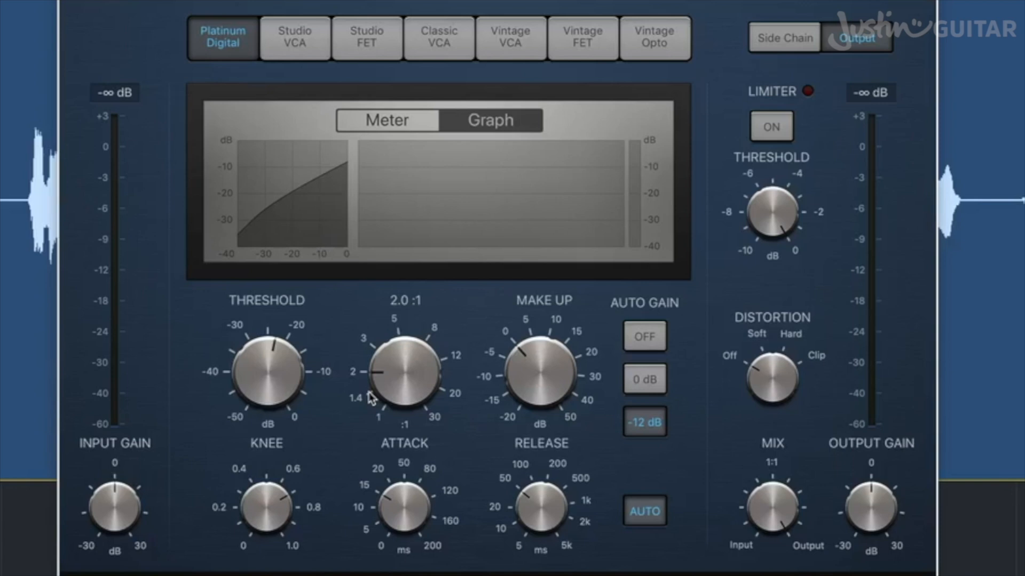
# Step: Raise the Compressor's ratio to 30:1 and lower its threshold to about -40 dB
pyautogui.moveTo(372, 397); pyautogui.dragTo(405, 176)
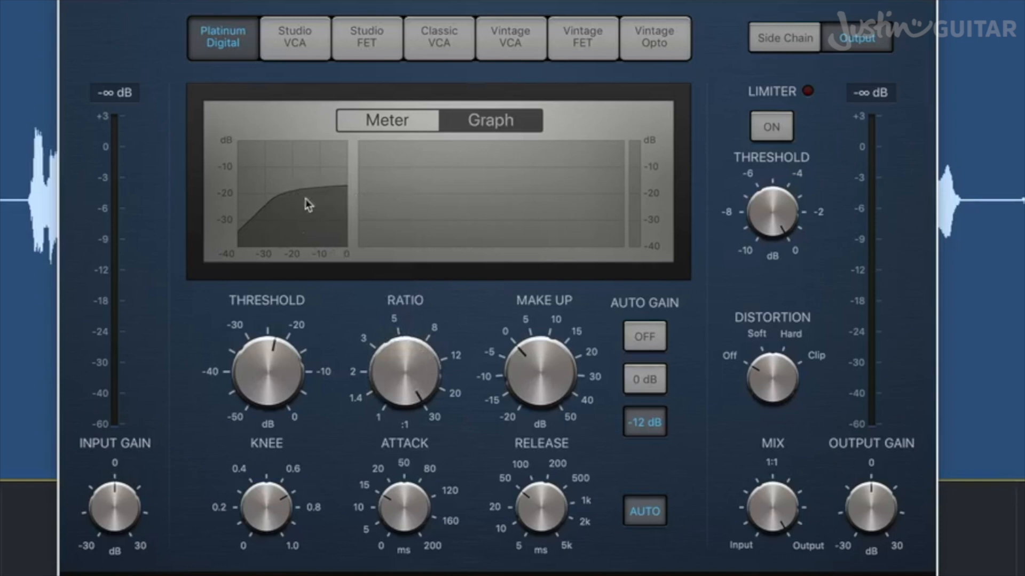
pyautogui.moveTo(462, 0); pyautogui.dragTo(382, 237)
pyautogui.moveTo(188, 571); pyautogui.dragTo(187, 575)
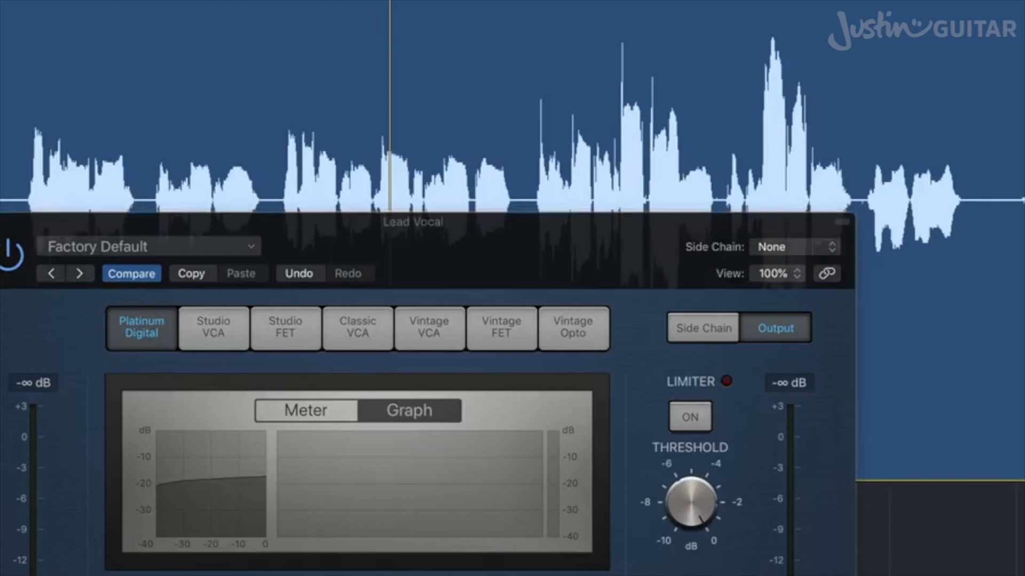
# Step: Play back the Lead Vocal from slightly earlier to hear the heavy compression
pyautogui.press(',')
pyautogui.press(',')
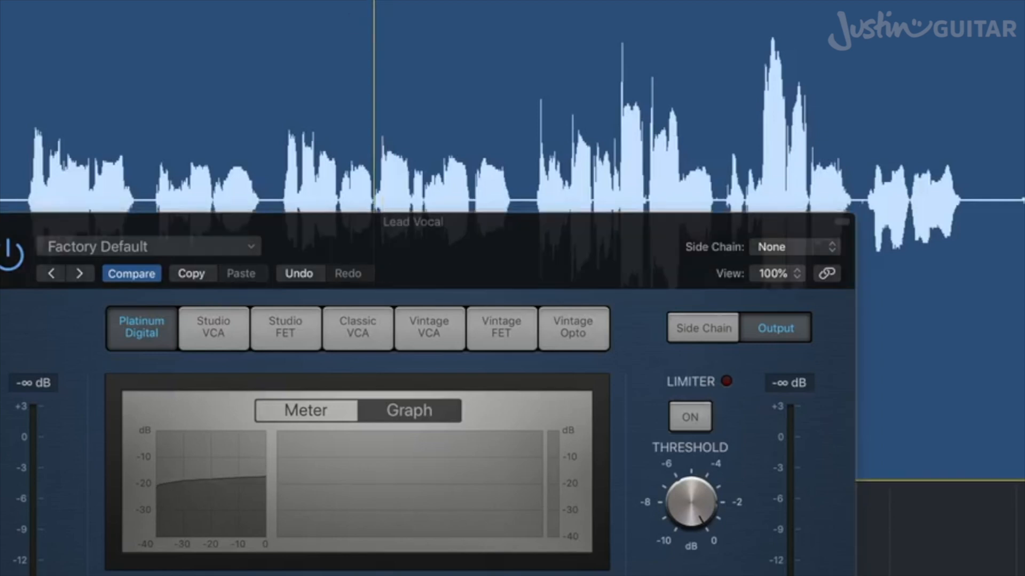
pyautogui.press('space')
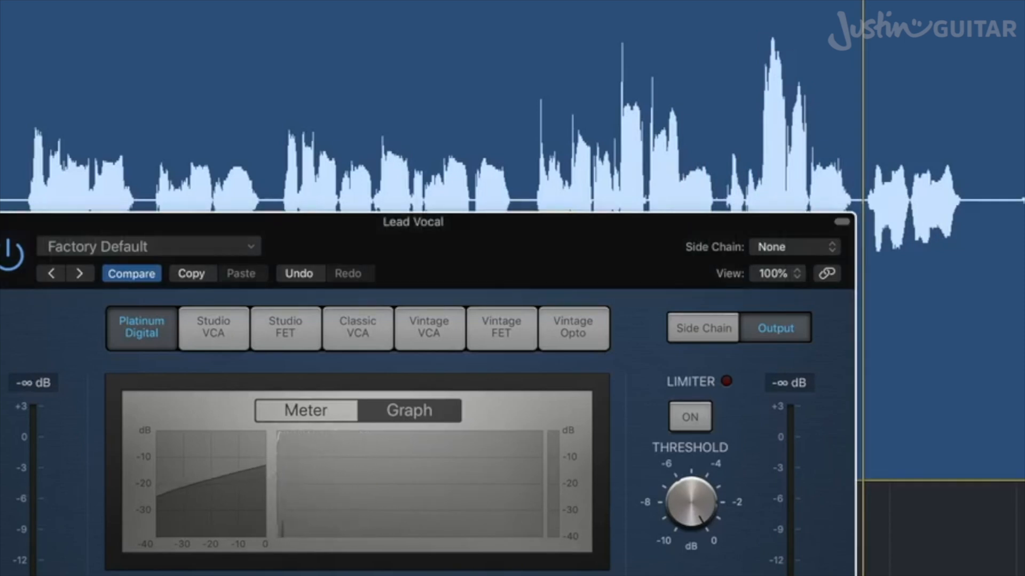
# Step: Raise the Compressor's threshold to about -20 dB and lower the make-up gain to -5.0 dB
pyautogui.moveTo(483, 251); pyautogui.dragTo(451, 0)
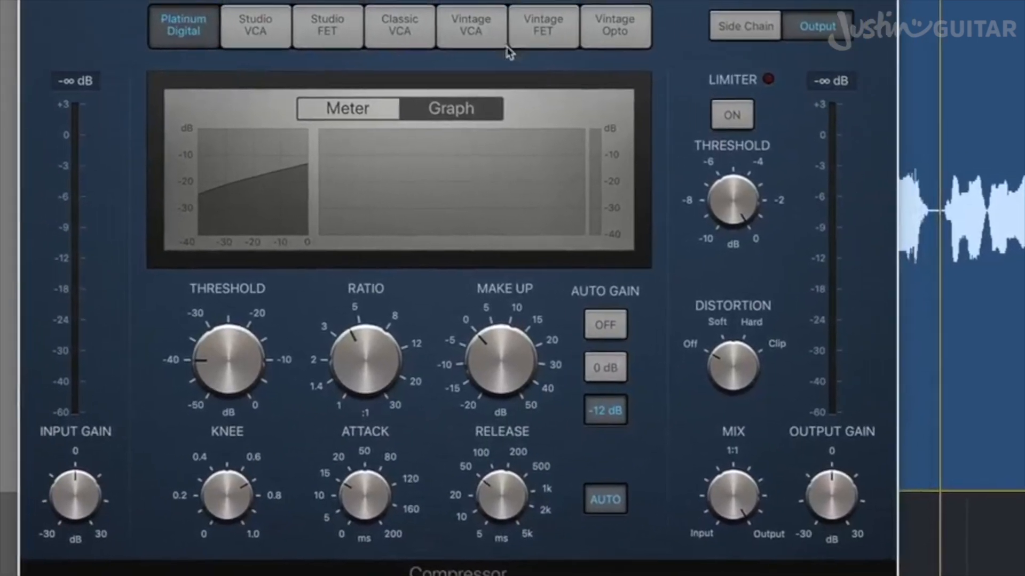
pyautogui.moveTo(286, 378); pyautogui.dragTo(283, 274)
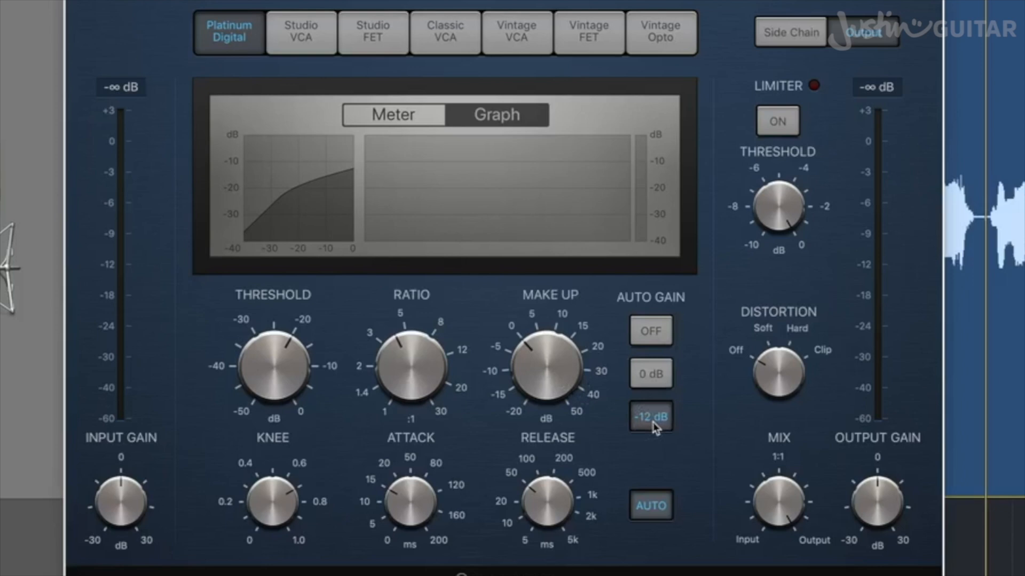
pyautogui.moveTo(569, 392)
pyautogui.moveTo(542, 353); pyautogui.dragTo(537, 373)
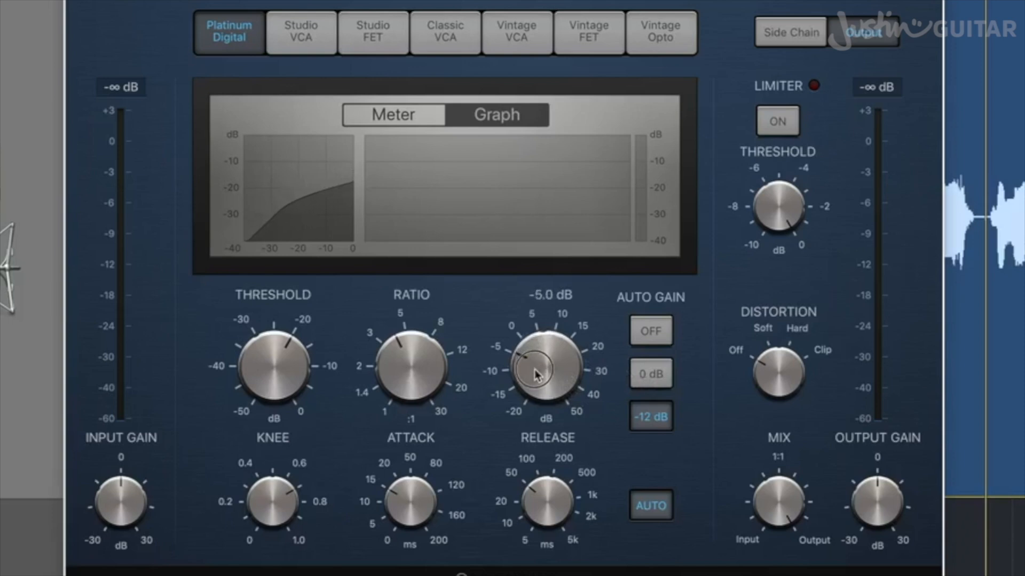
# Step: Try a hard knee near 0, set the knee to 0.5, and set the attack to 19.0 ms
pyautogui.moveTo(507, 441)
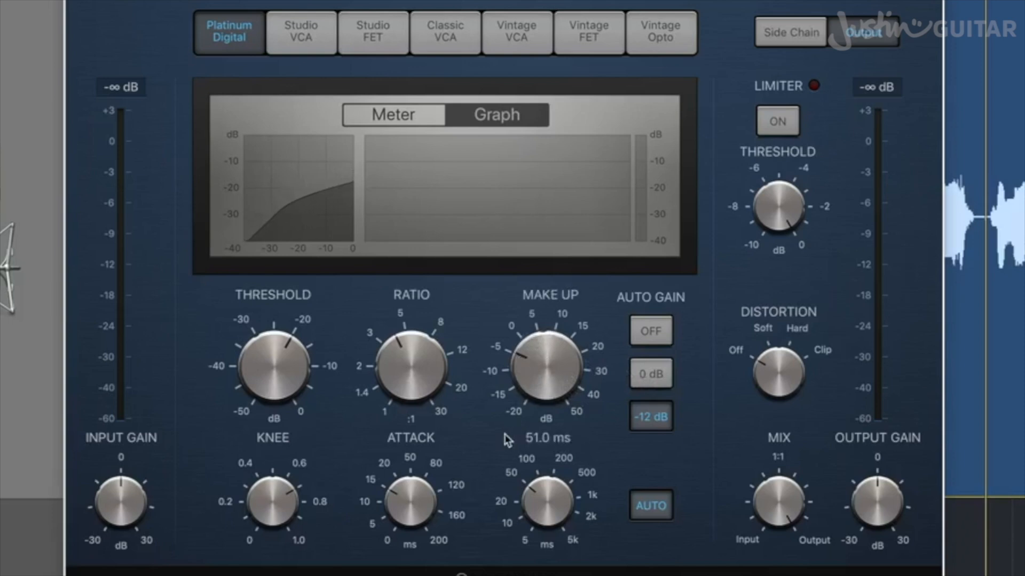
pyautogui.moveTo(282, 490)
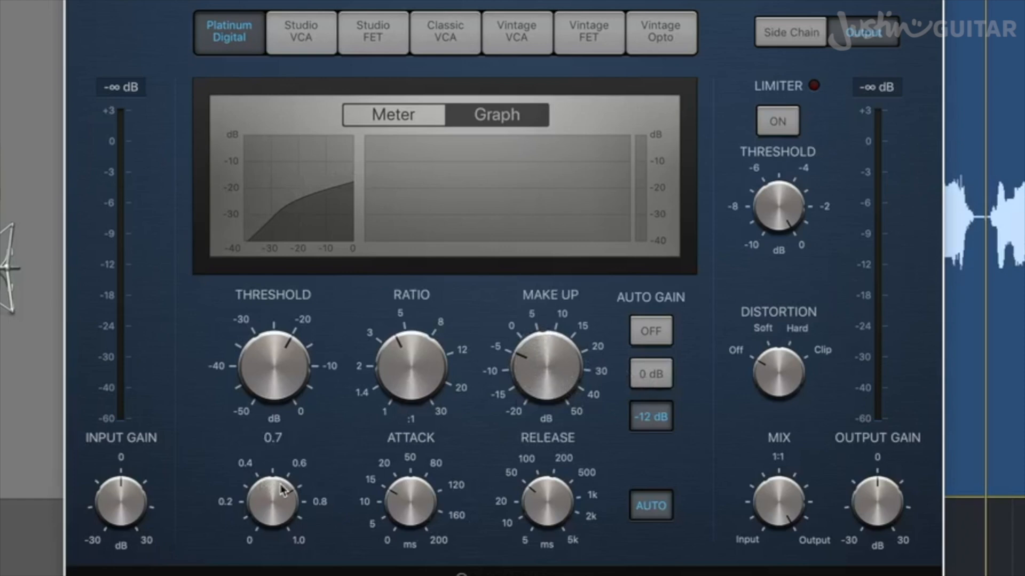
pyautogui.moveTo(282, 489); pyautogui.dragTo(288, 533)
pyautogui.moveTo(266, 485); pyautogui.dragTo(257, 573)
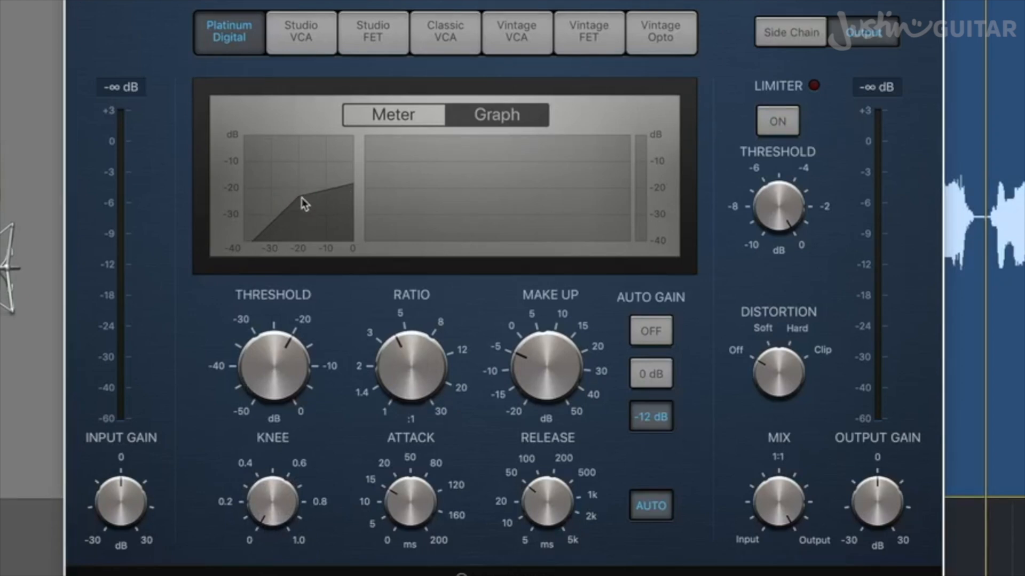
pyautogui.moveTo(265, 498)
pyautogui.mouseDown()
pyautogui.moveTo(251, 451)
pyautogui.moveTo(241, 485)
pyautogui.moveTo(267, 496)
pyautogui.mouseUp()
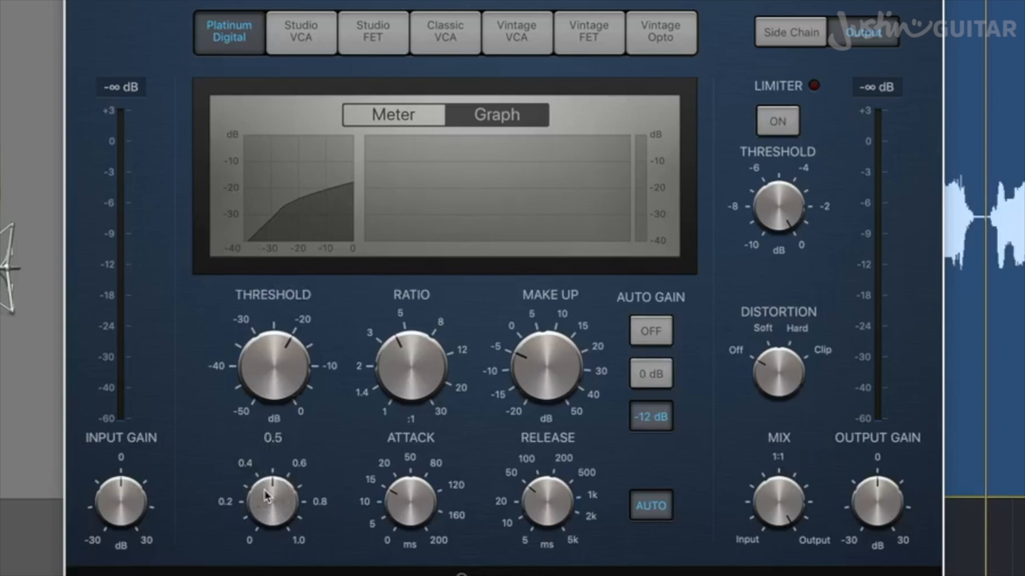
pyautogui.moveTo(410, 499); pyautogui.dragTo(412, 509)
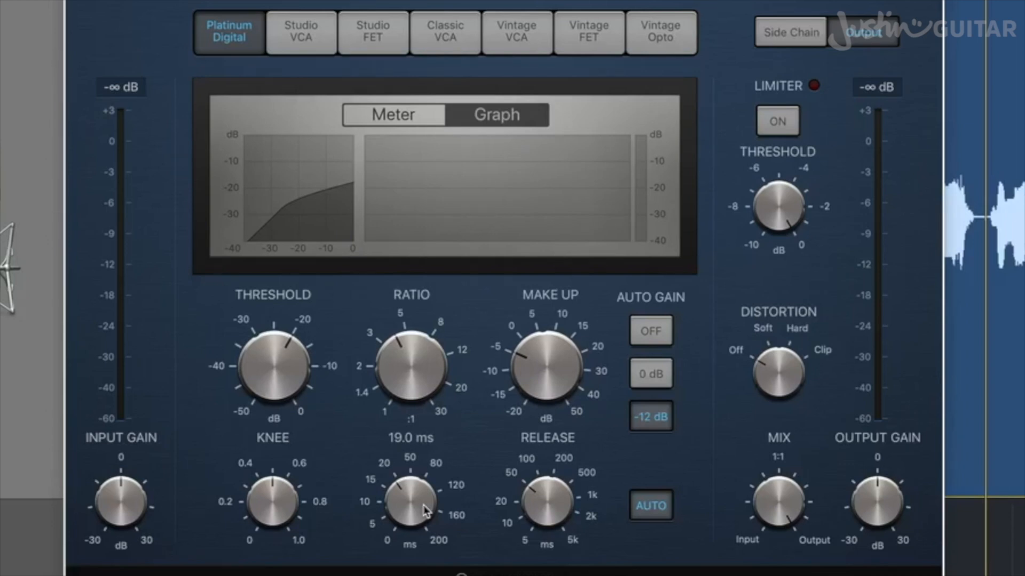
# Step: Try a very short attack on the Compressor, and set the attack to about 50 ms
pyautogui.moveTo(426, 511); pyautogui.dragTo(420, 492)
pyautogui.moveTo(420, 491); pyautogui.dragTo(420, 534)
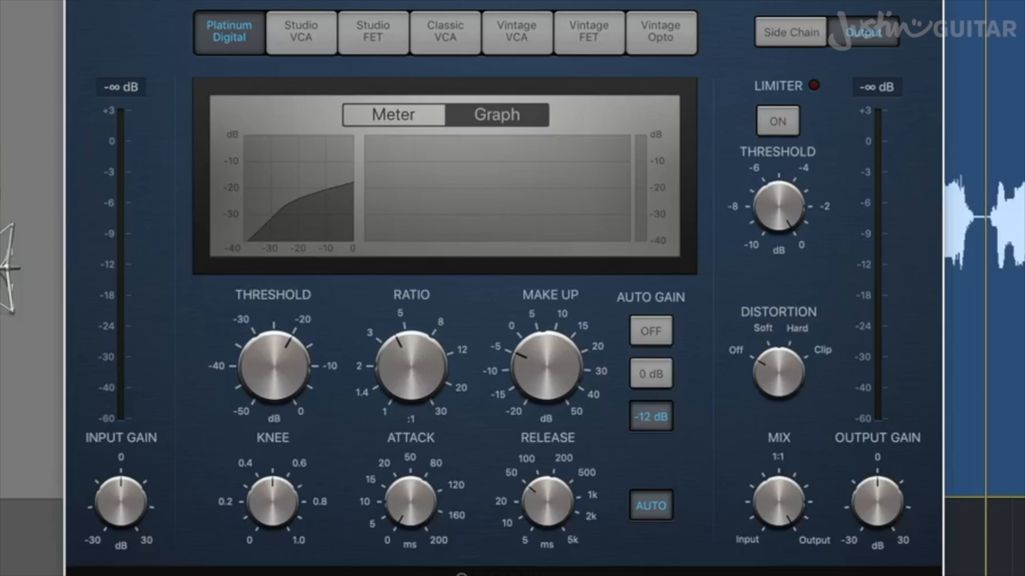
pyautogui.moveTo(409, 499); pyautogui.dragTo(415, 422)
pyautogui.moveTo(424, 457); pyautogui.dragTo(430, 503)
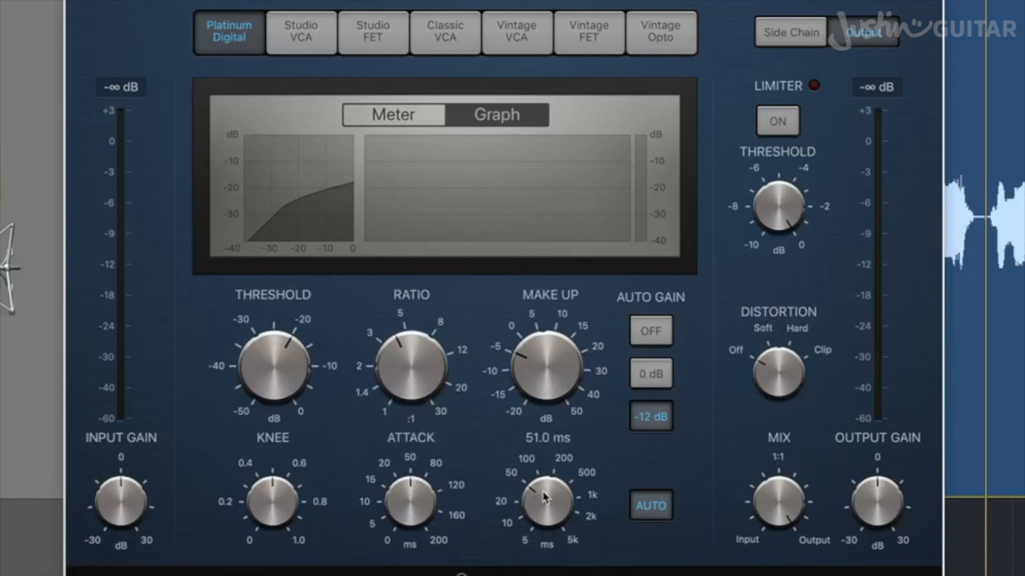
# Step: Turn off the Compressor's automatic release and set the release to 10.0 ms
pyautogui.moveTo(544, 502); pyautogui.dragTo(546, 523)
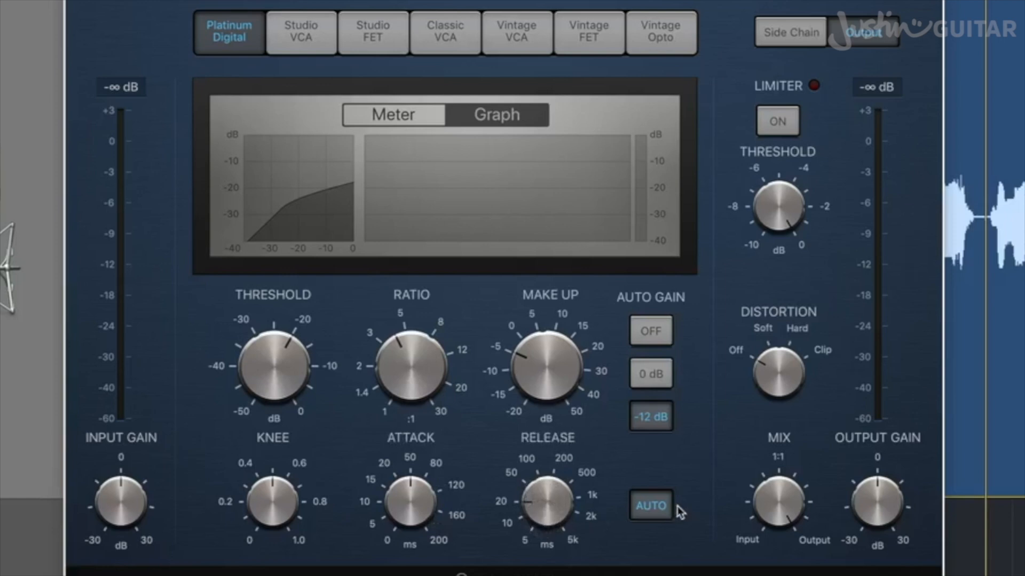
pyautogui.click(651, 506)
pyautogui.click(535, 496)
pyautogui.moveTo(536, 495); pyautogui.dragTo(536, 514)
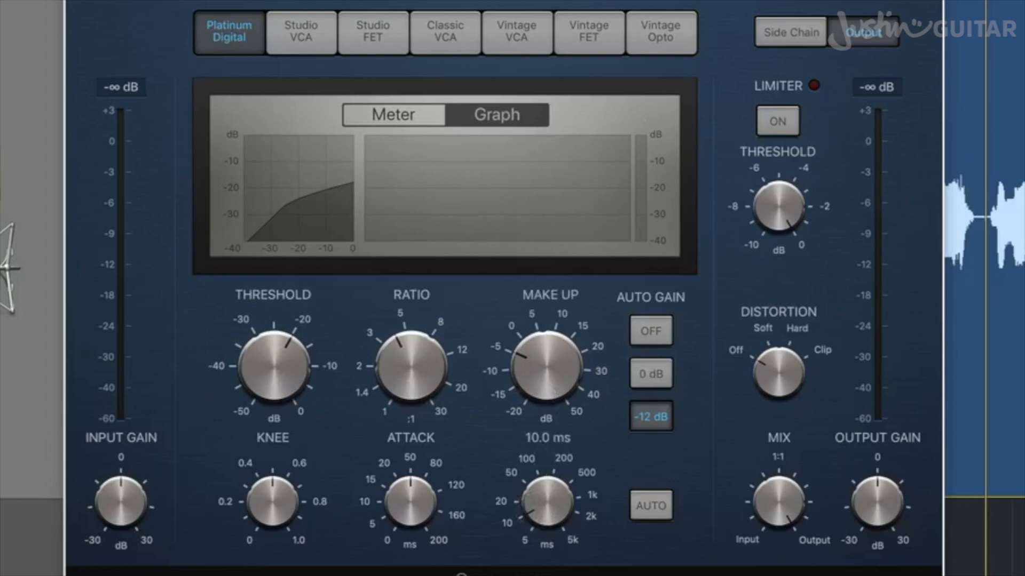
# Step: Show the Compressor's gain-reduction meter instead of the graph and place its window over the lower part of the vocal waveform
pyautogui.moveTo(560, 0); pyautogui.dragTo(685, 307)
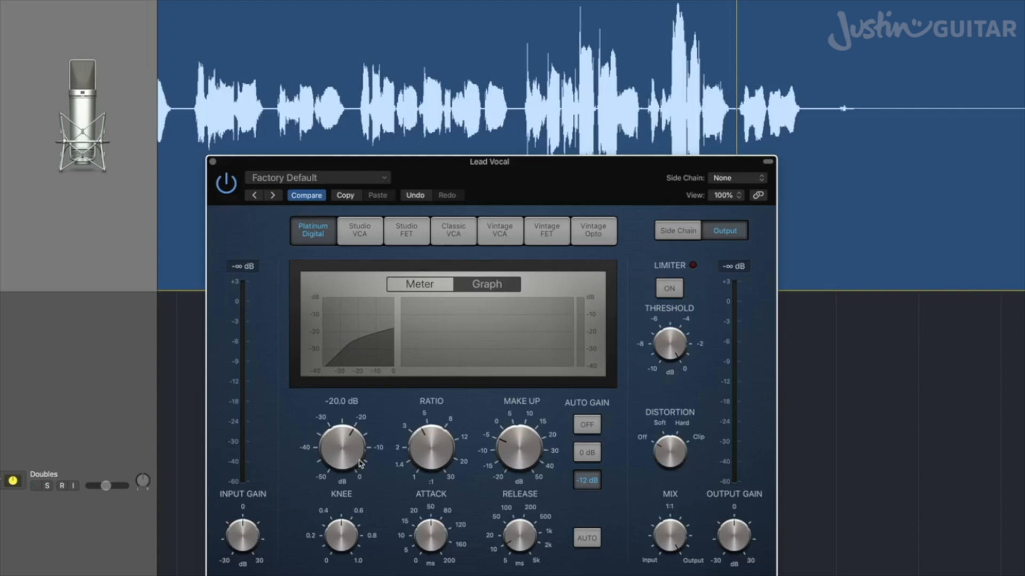
pyautogui.click(412, 285)
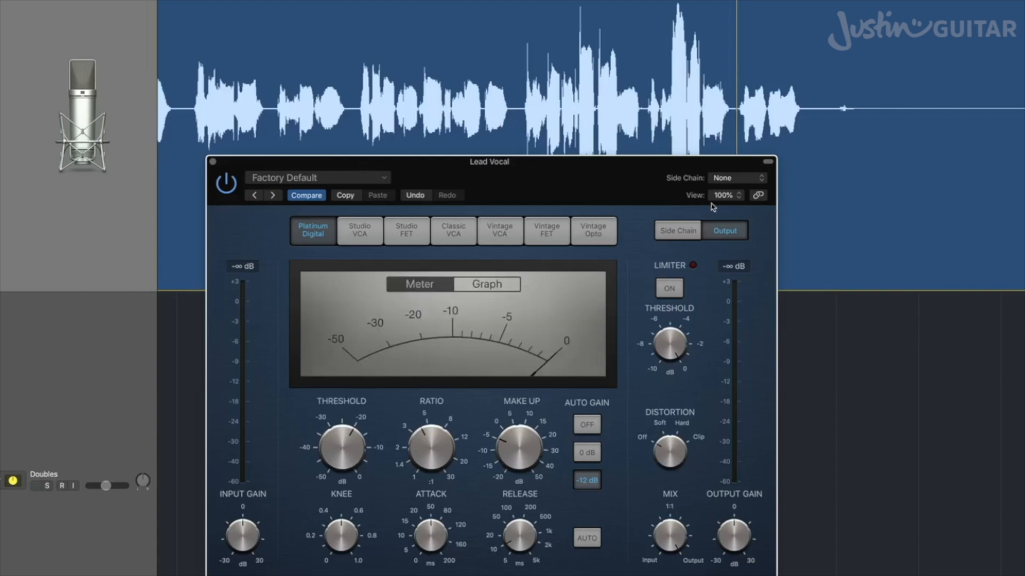
pyautogui.moveTo(481, 191); pyautogui.dragTo(475, 229)
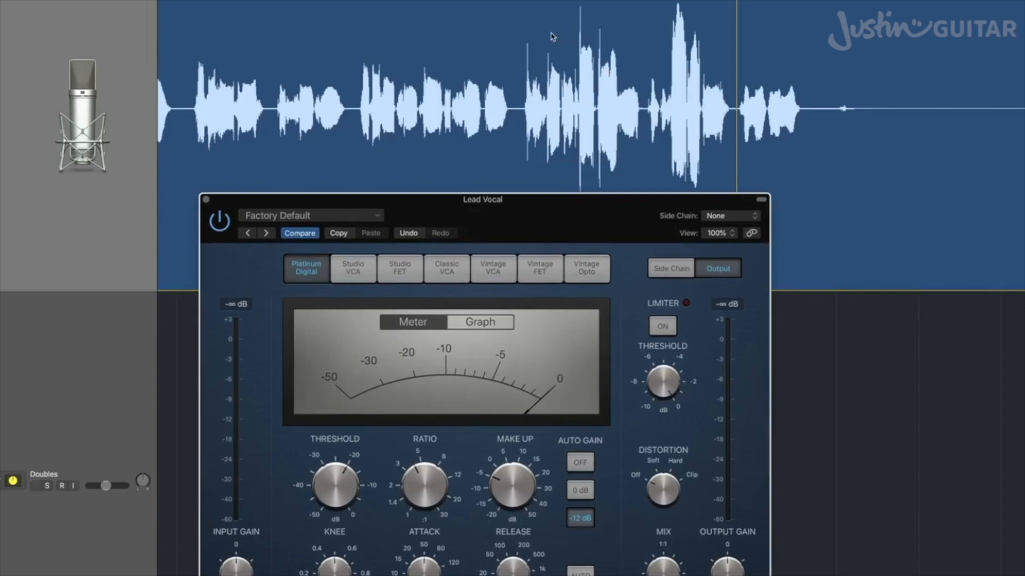
pyautogui.moveTo(600, 218); pyautogui.dragTo(594, 236)
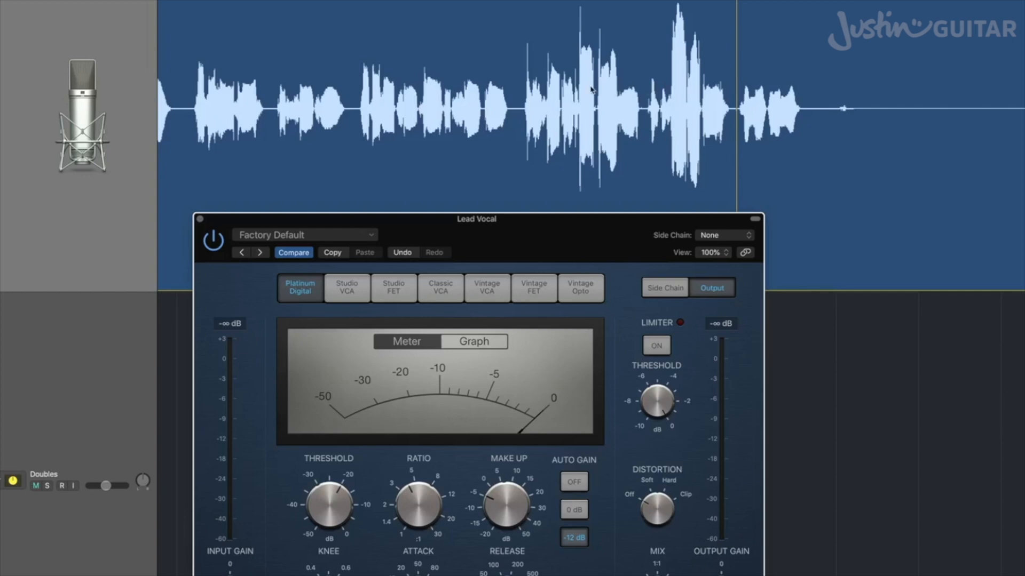
pyautogui.moveTo(567, 242); pyautogui.dragTo(557, 193)
# Step: Play back the Lead Vocal from before the loud phrase and lower the Compressor's threshold to about -22 dB
pyautogui.moveTo(495, 543)
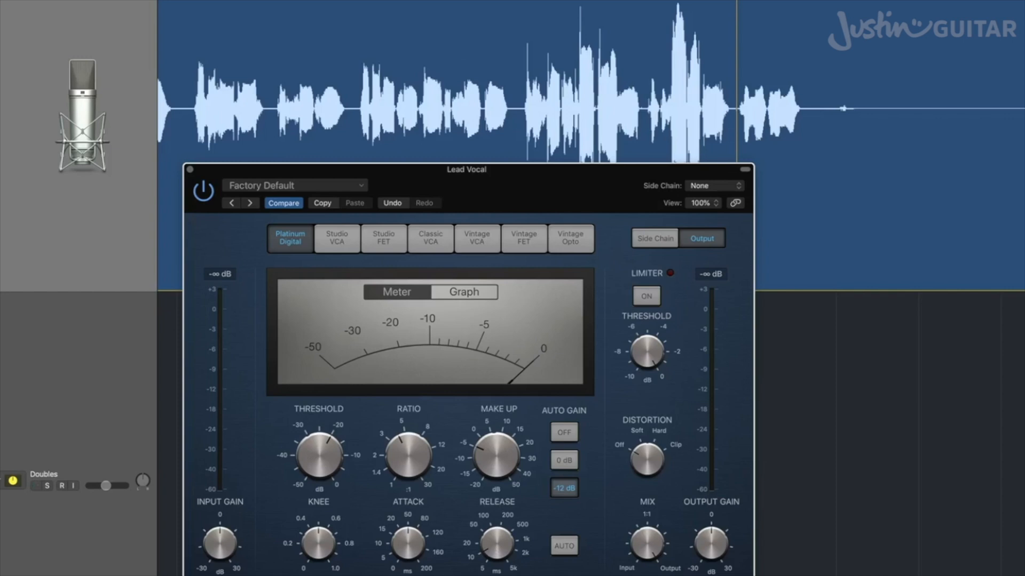
pyautogui.click(361, 1)
pyautogui.press('space')
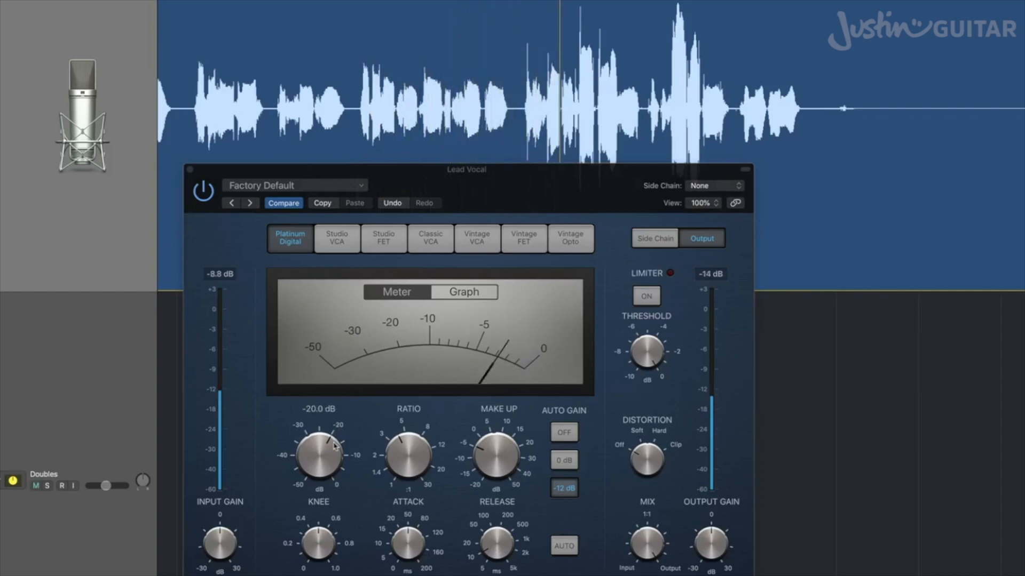
pyautogui.moveTo(335, 447); pyautogui.dragTo(333, 454)
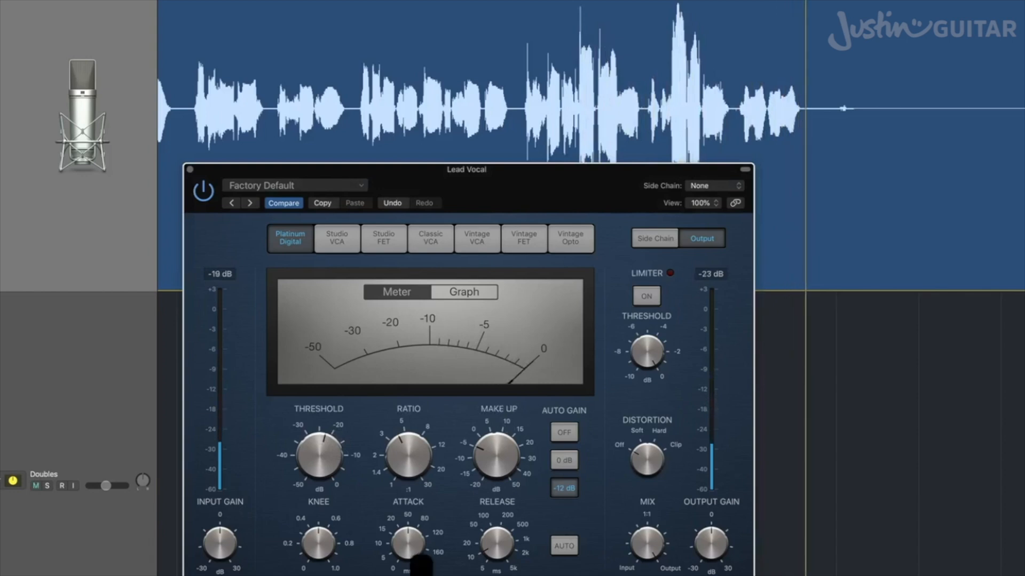
pyautogui.press('space')
pyautogui.press('space')
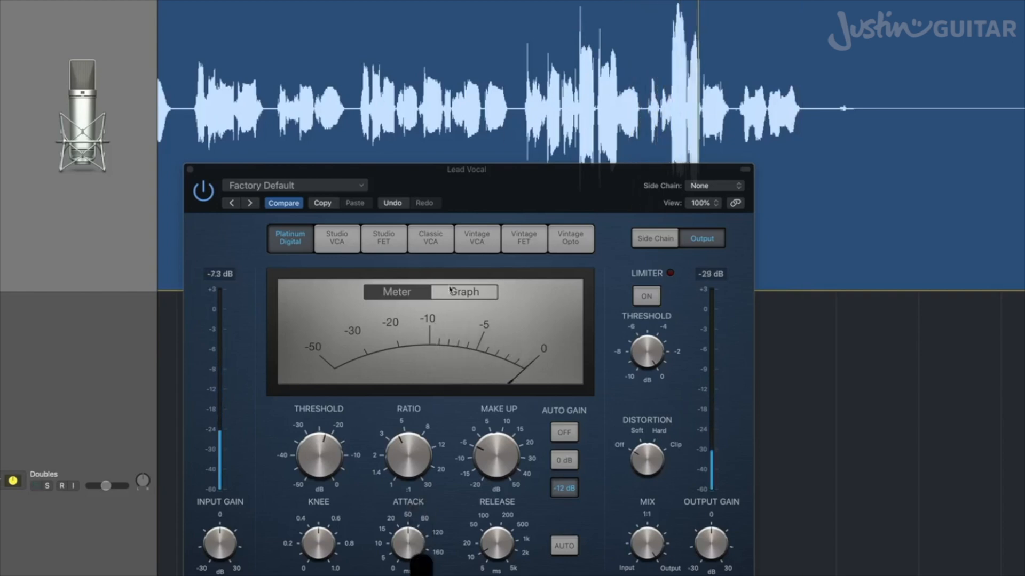
# Step: Close the Compressor window and insert a second Compressor on the Lead Vocal channel, placing its window over the tracks area
pyautogui.moveTo(473, 167); pyautogui.dragTo(500, 57)
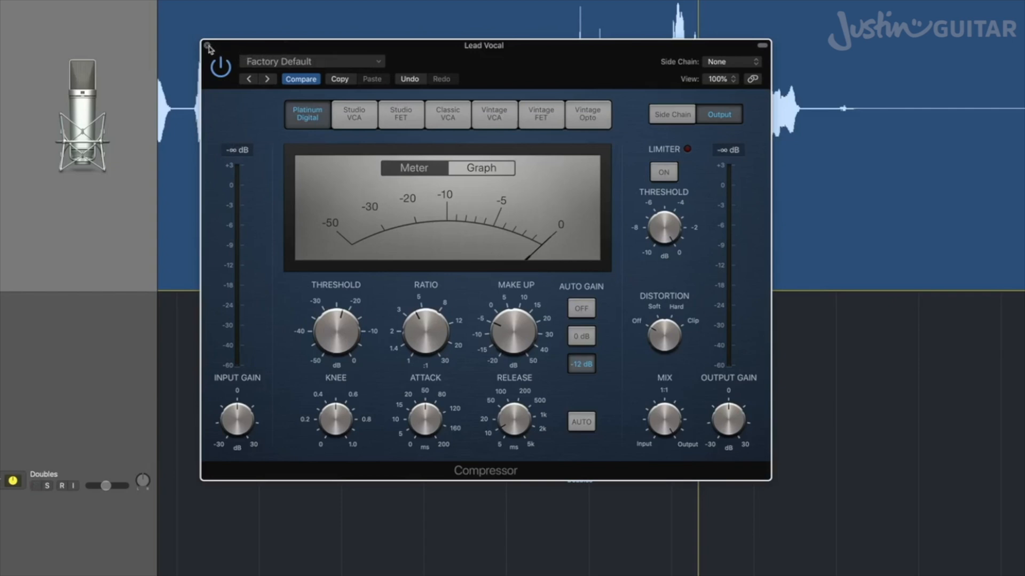
pyautogui.click(208, 46)
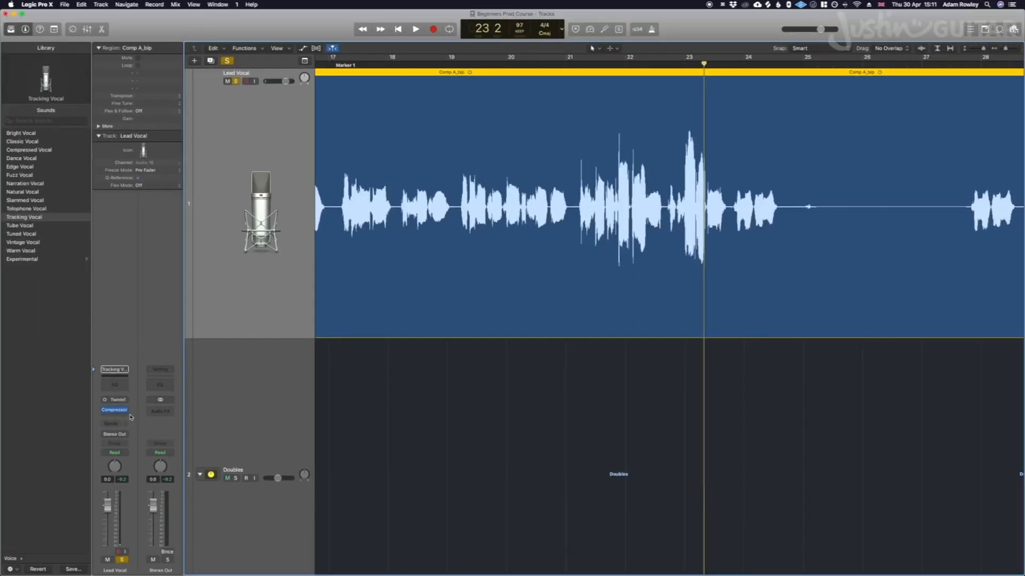
pyautogui.click(123, 412)
pyautogui.click(178, 428)
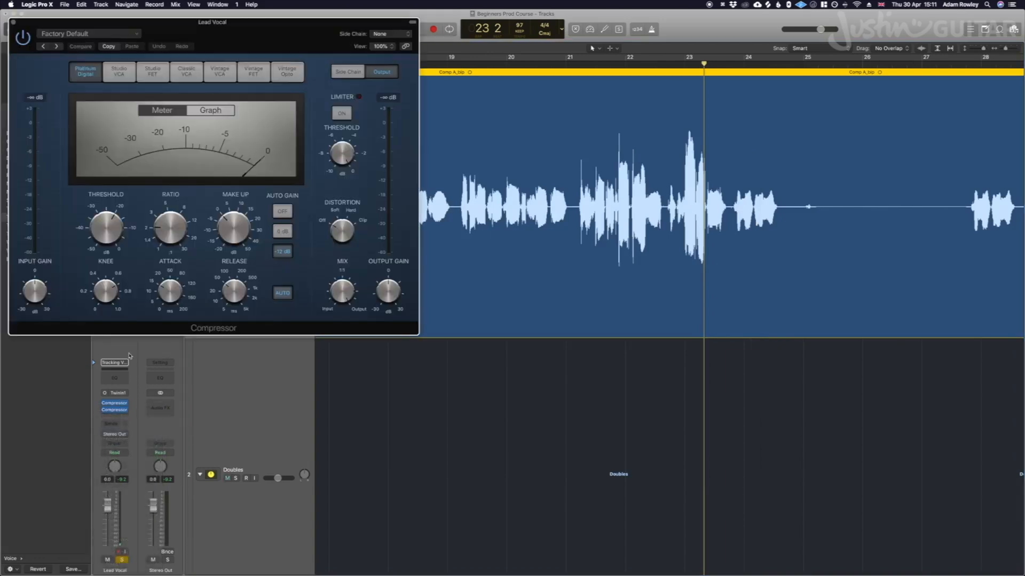
pyautogui.moveTo(245, 41); pyautogui.dragTo(590, 108)
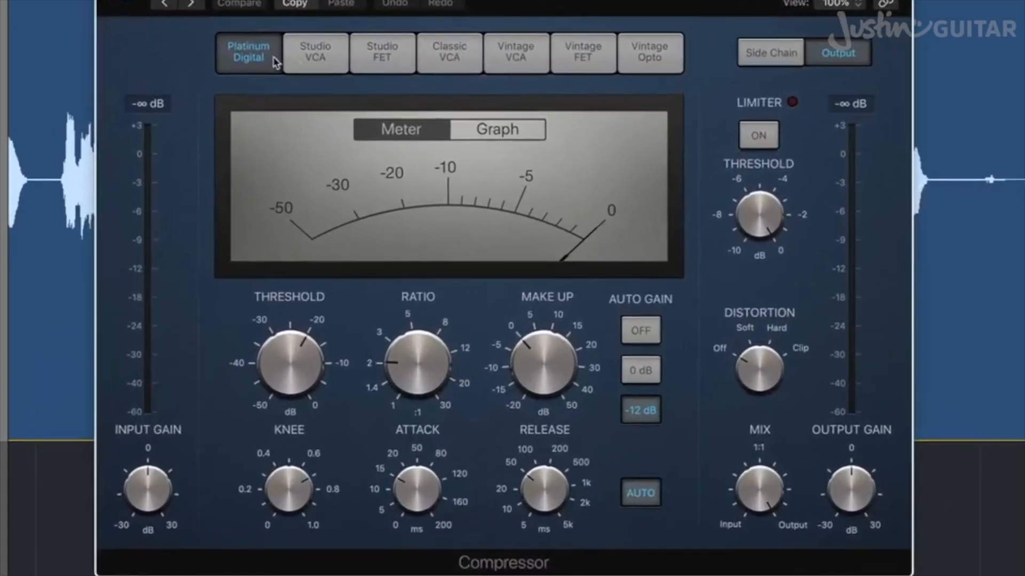
# Step: View the second Compressor's circuit models one after another, from Studio VCA through to Vintage Opto
pyautogui.click(342, 80)
pyautogui.click(368, 57)
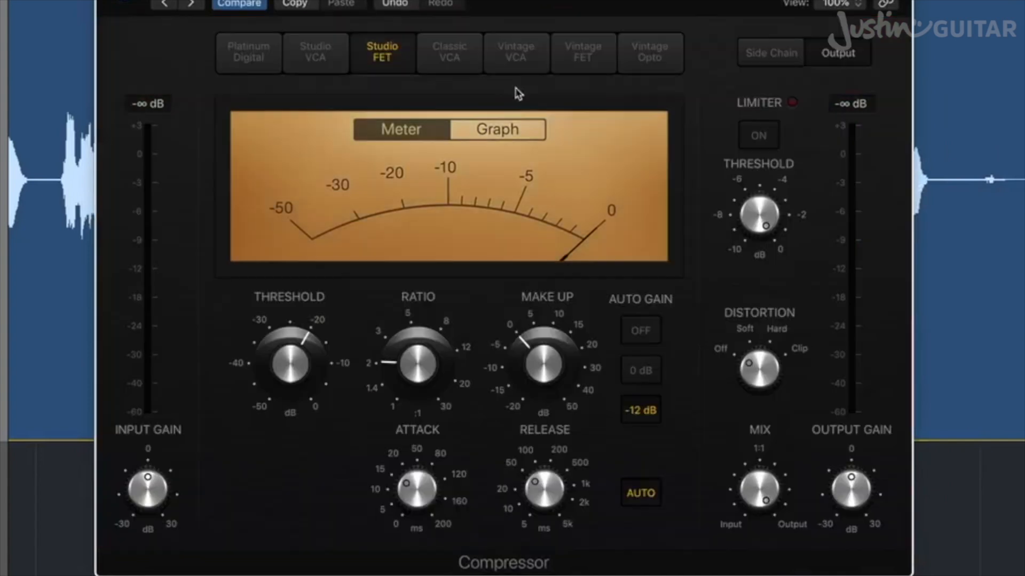
pyautogui.click(464, 61)
pyautogui.click(513, 56)
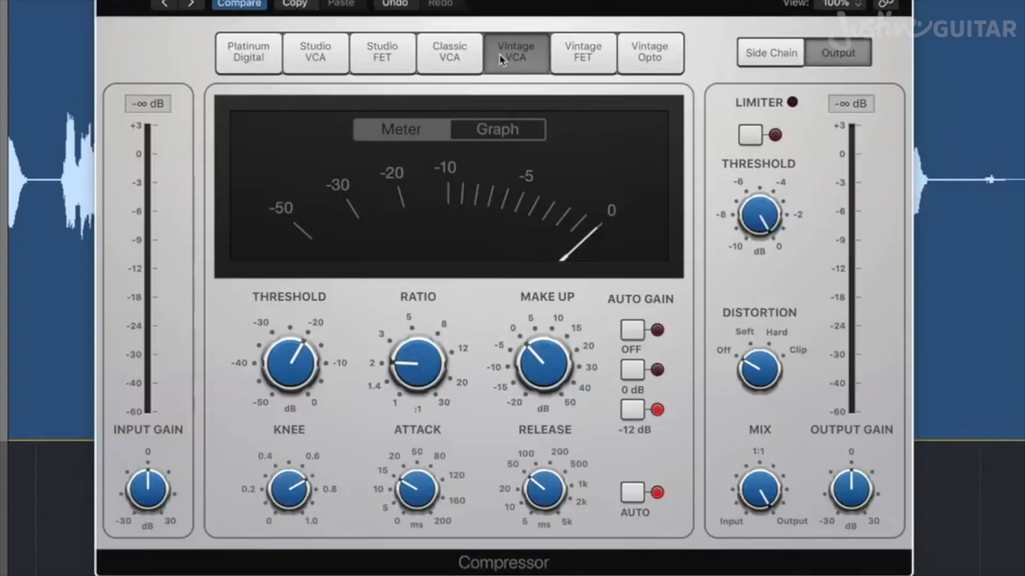
pyautogui.click(602, 56)
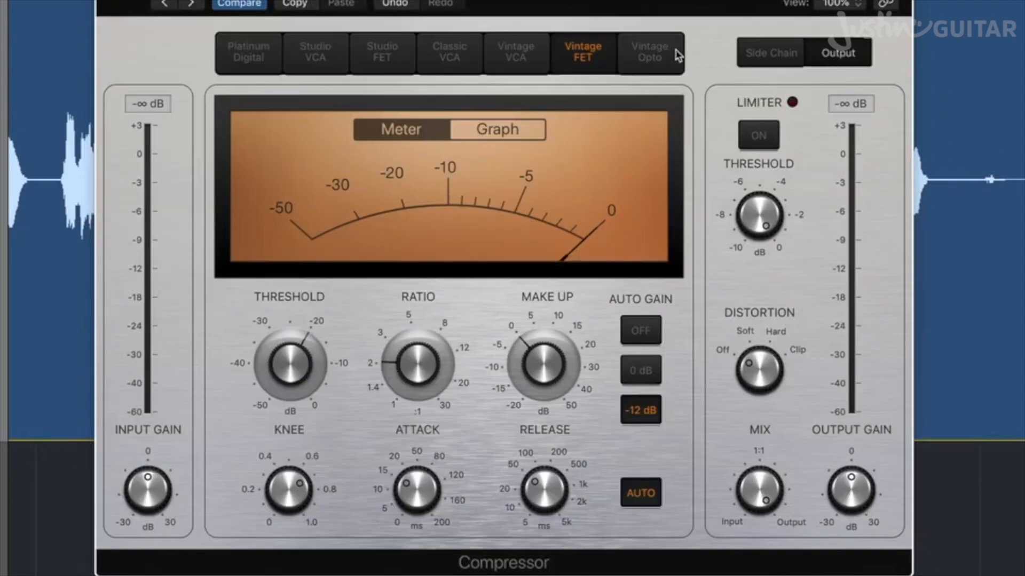
pyautogui.click(666, 55)
# Step: Step back through the Vintage, Classic and Studio models for comparison and return to Platinum Digital
pyautogui.click(574, 62)
pyautogui.click(505, 62)
pyautogui.click(453, 63)
pyautogui.click(382, 65)
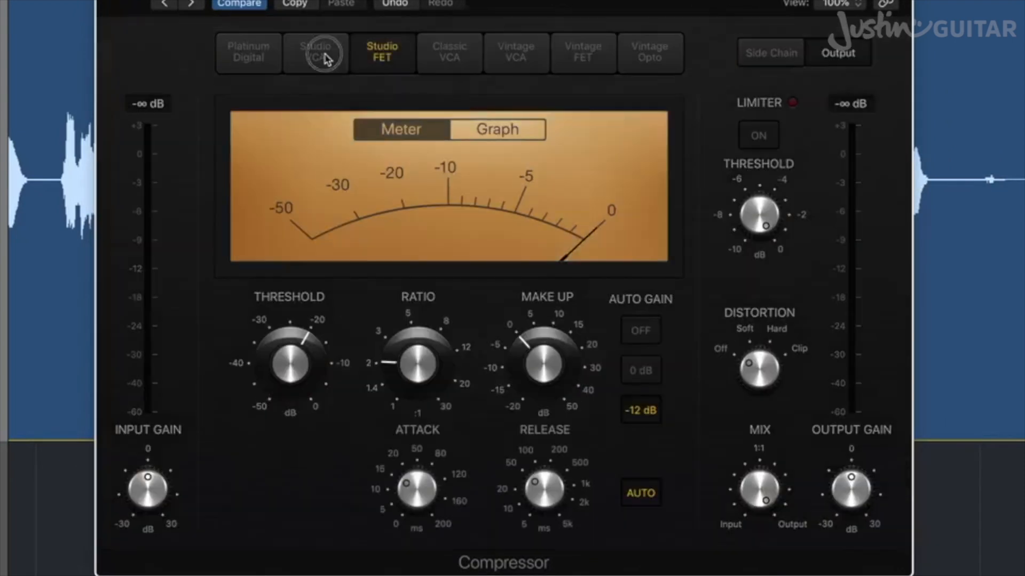
pyautogui.click(324, 56)
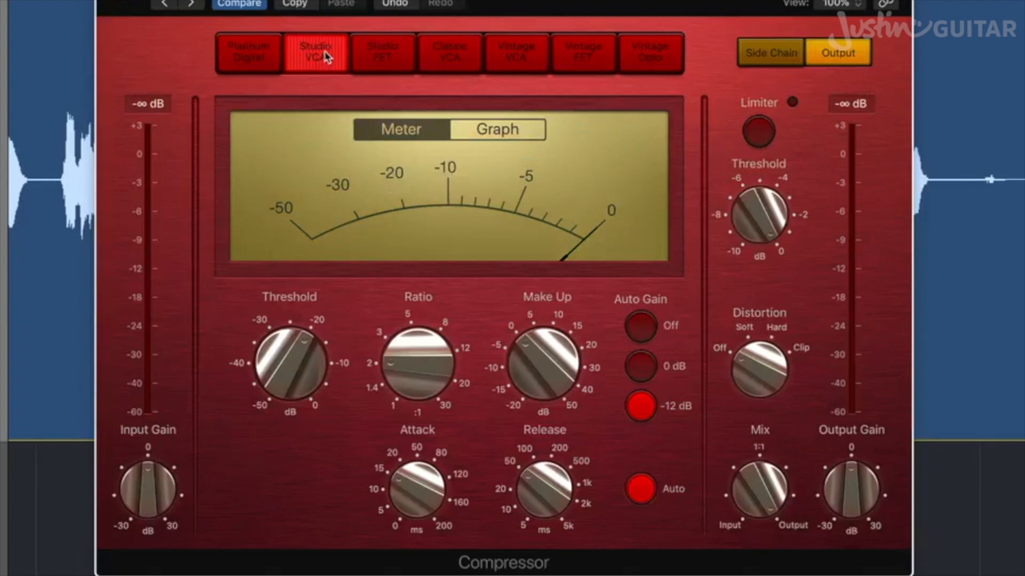
pyautogui.click(380, 48)
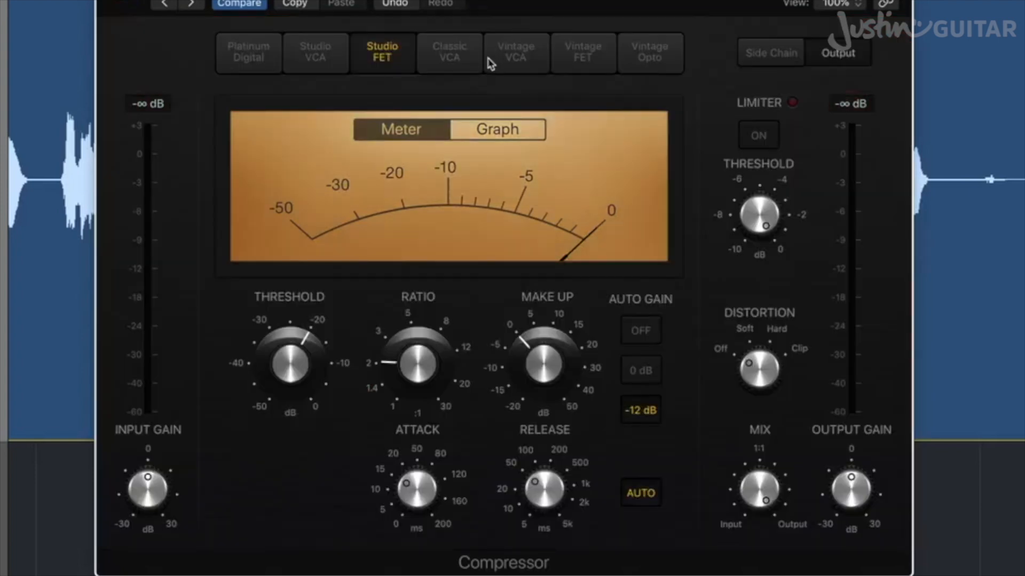
pyautogui.click(647, 70)
pyautogui.click(240, 51)
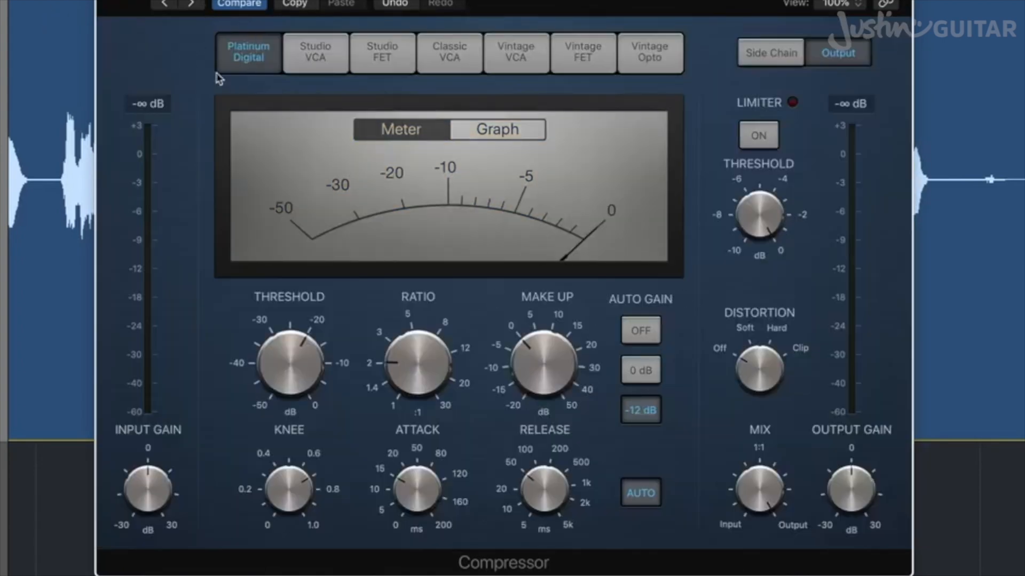
# Step: Compare the controls of Classic VCA and the Vintage models, view Vintage Opto's graph and meter, and return to Platinum Digital
pyautogui.click(432, 59)
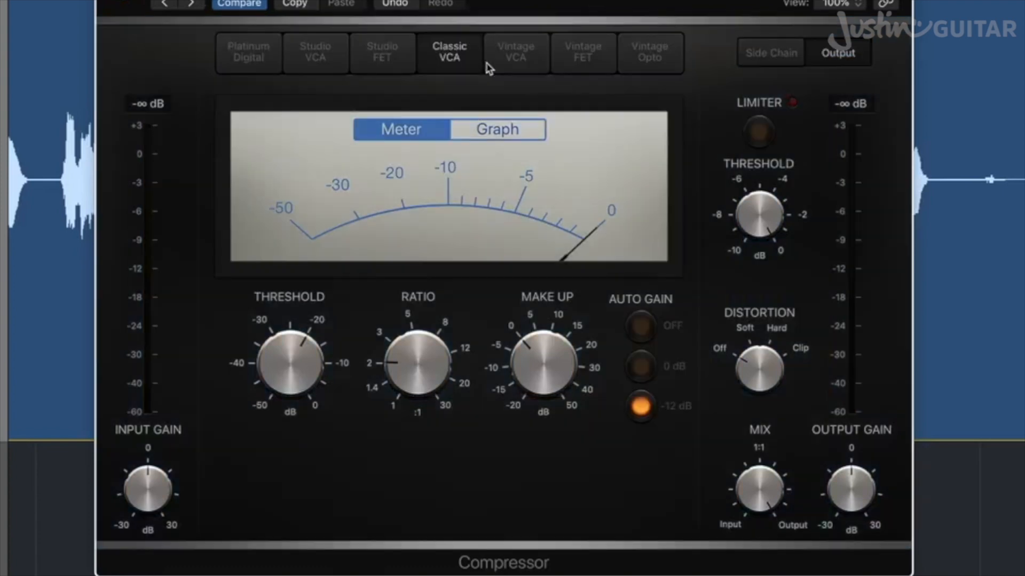
pyautogui.click(486, 64)
pyautogui.click(592, 63)
pyautogui.click(650, 55)
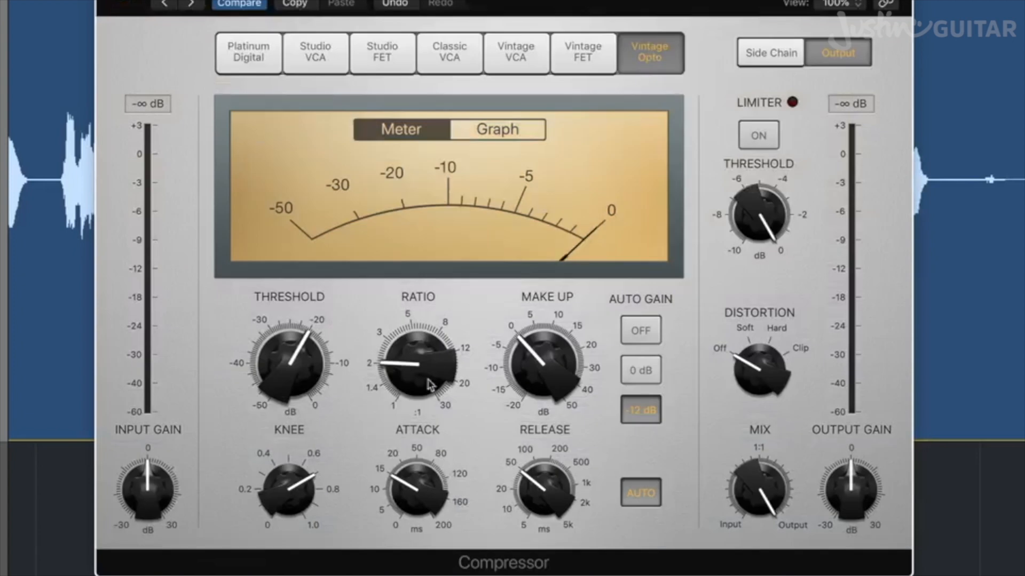
pyautogui.moveTo(316, 407)
pyautogui.click(496, 131)
pyautogui.click(401, 130)
pyautogui.click(240, 49)
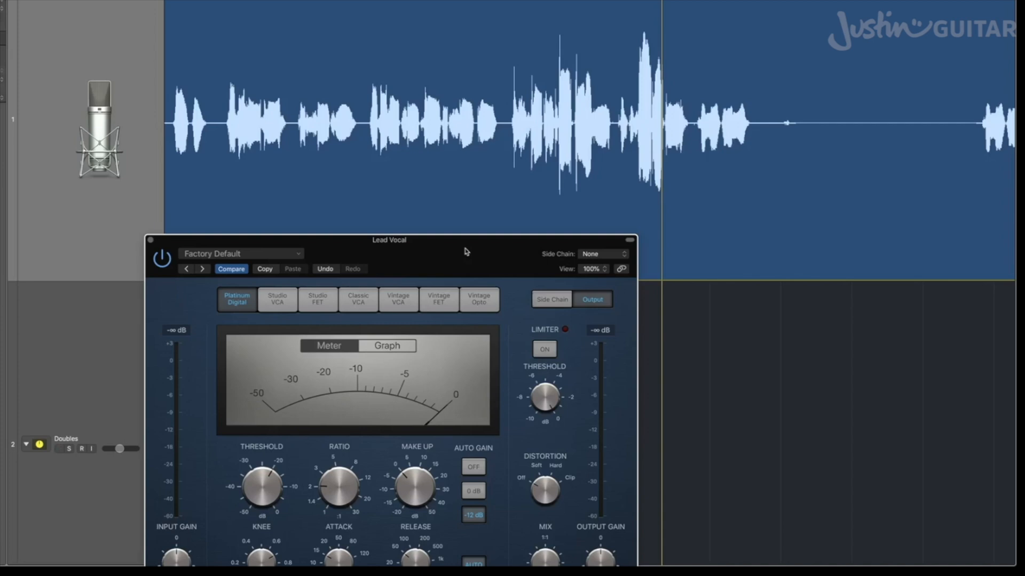
# Step: Raise the second Compressor's ratio to just under 5:1, show the graph, and soften the curve with the knee at about 0.6
pyautogui.moveTo(478, 274); pyautogui.dragTo(469, 171)
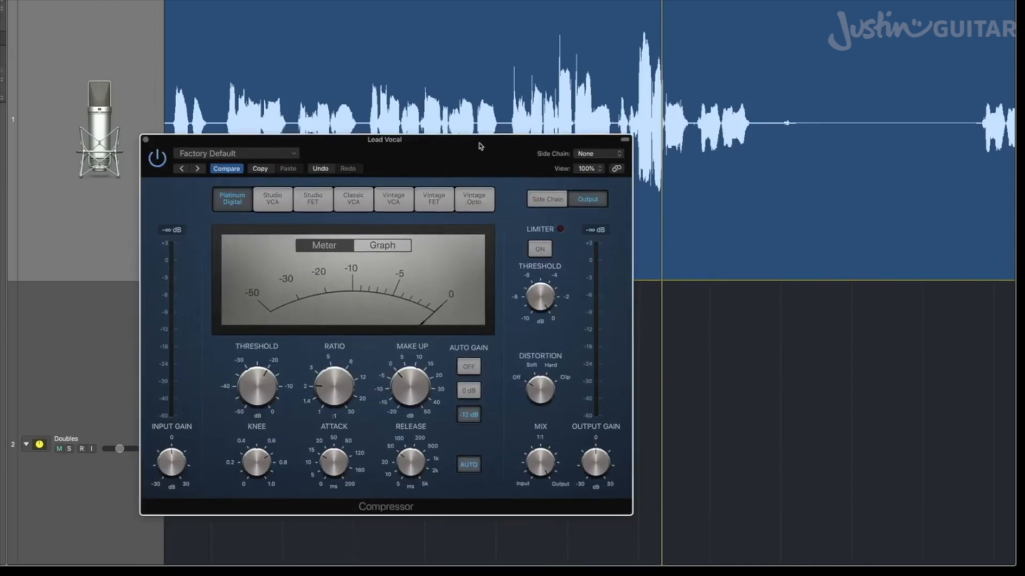
pyautogui.moveTo(340, 409); pyautogui.dragTo(341, 363)
pyautogui.click(402, 247)
pyautogui.moveTo(255, 447); pyautogui.dragTo(255, 459)
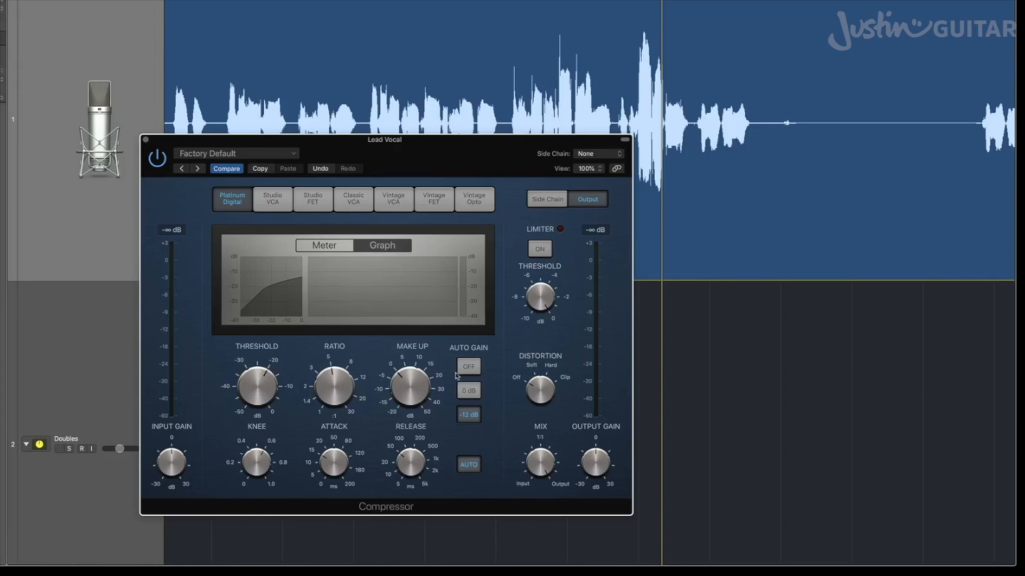
# Step: Show the gain-reduction meter, play back the Lead Vocal, and lower the second Compressor's threshold to about -23 dB
pyautogui.moveTo(385, 165); pyautogui.dragTo(410, 232)
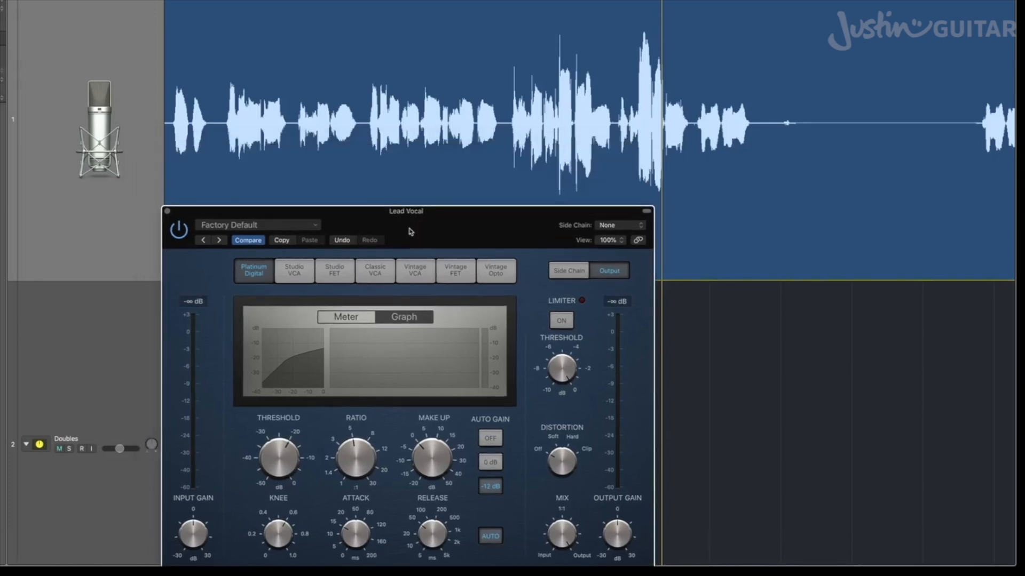
pyautogui.click(347, 318)
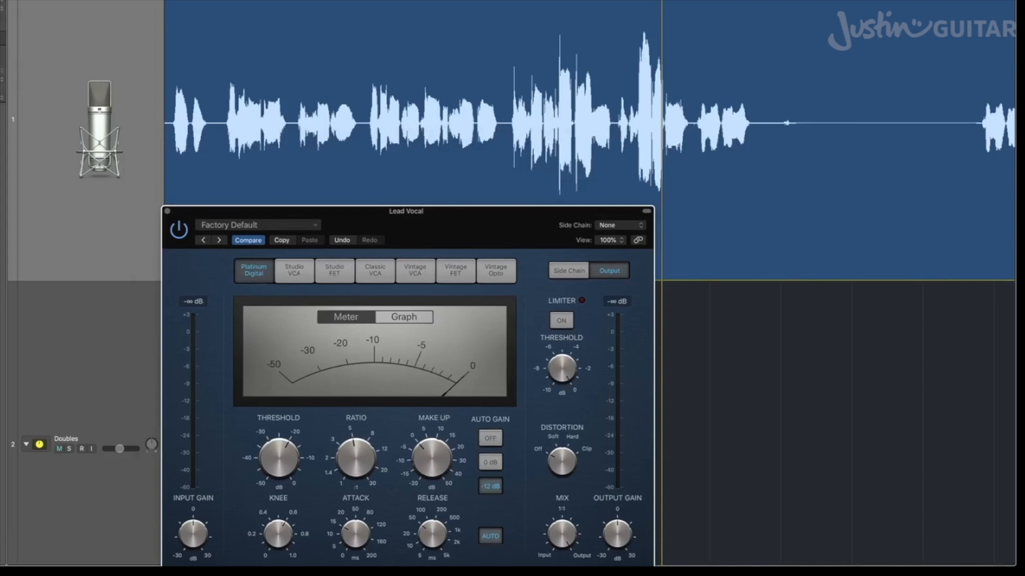
pyautogui.hscroll(-2, 416, 42)
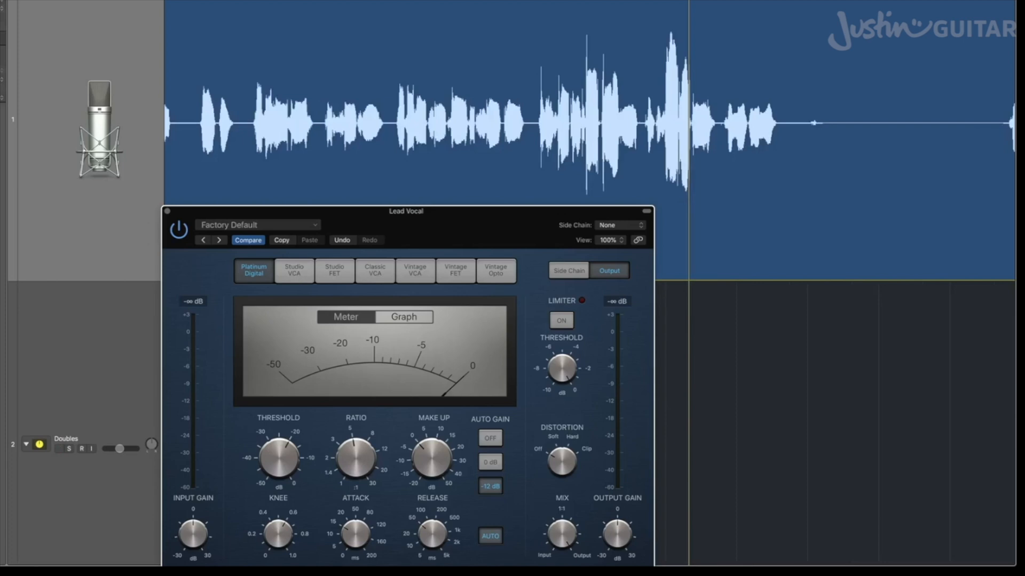
pyautogui.press('space')
pyautogui.moveTo(273, 460); pyautogui.dragTo(273, 468)
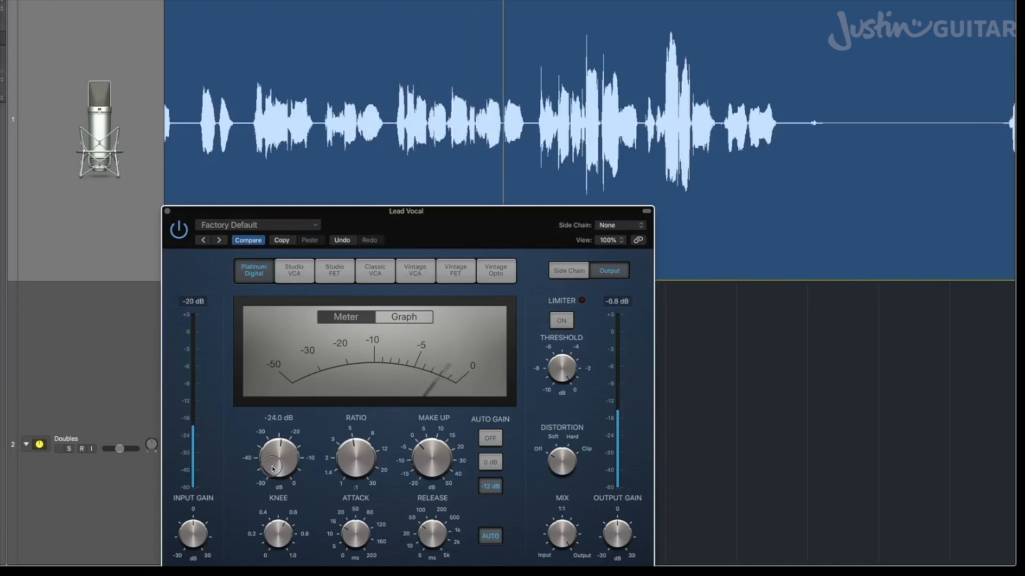
pyautogui.moveTo(272, 468); pyautogui.dragTo(273, 466)
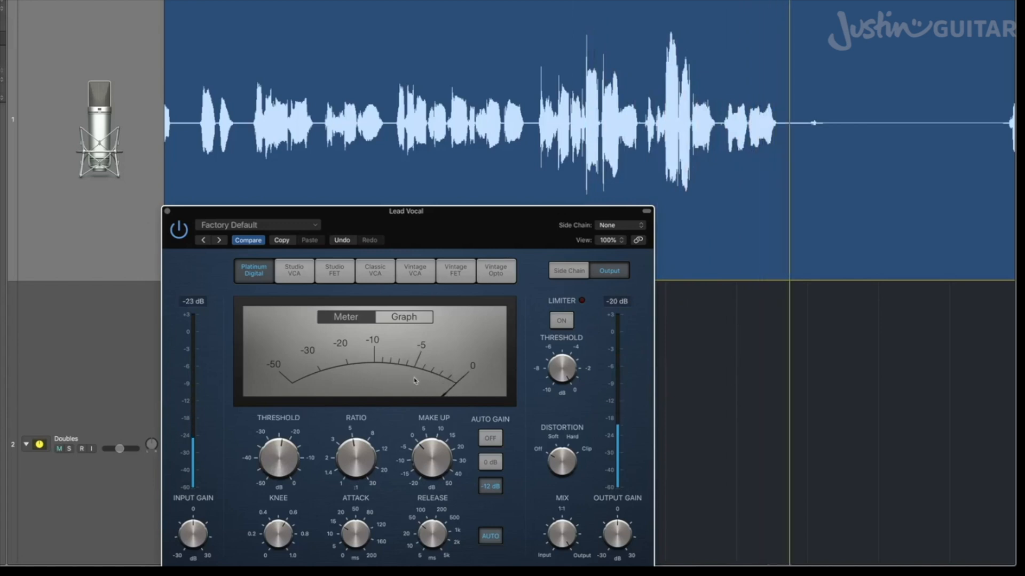
# Step: Replay the Lead Vocal from an earlier point to check the gain reduction on the loud phrase, and stop playback
pyautogui.click(255, 2)
pyautogui.press('space')
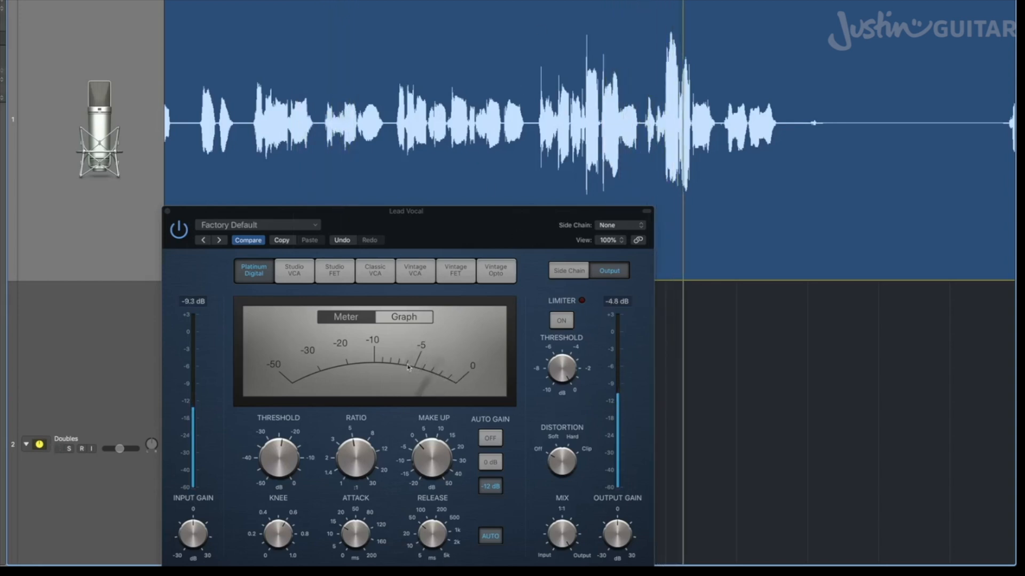
pyautogui.press('space')
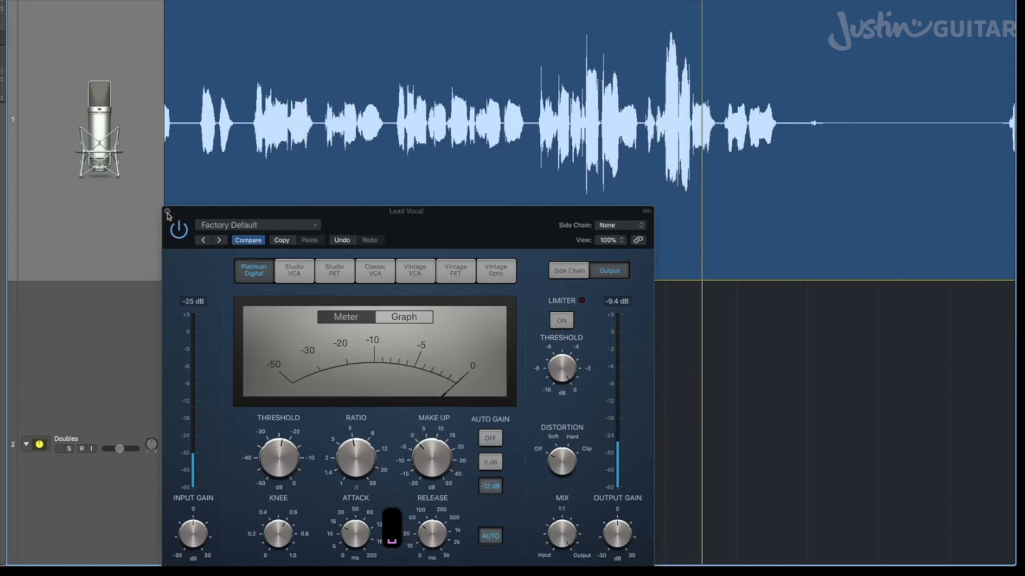
# Step: Replay the end of the Lead Vocal while watching the second Compressor's gain-reduction meter, stop playback, and close the plug-in window
pyautogui.moveTo(420, 211); pyautogui.dragTo(418, 96)
pyautogui.press('space')
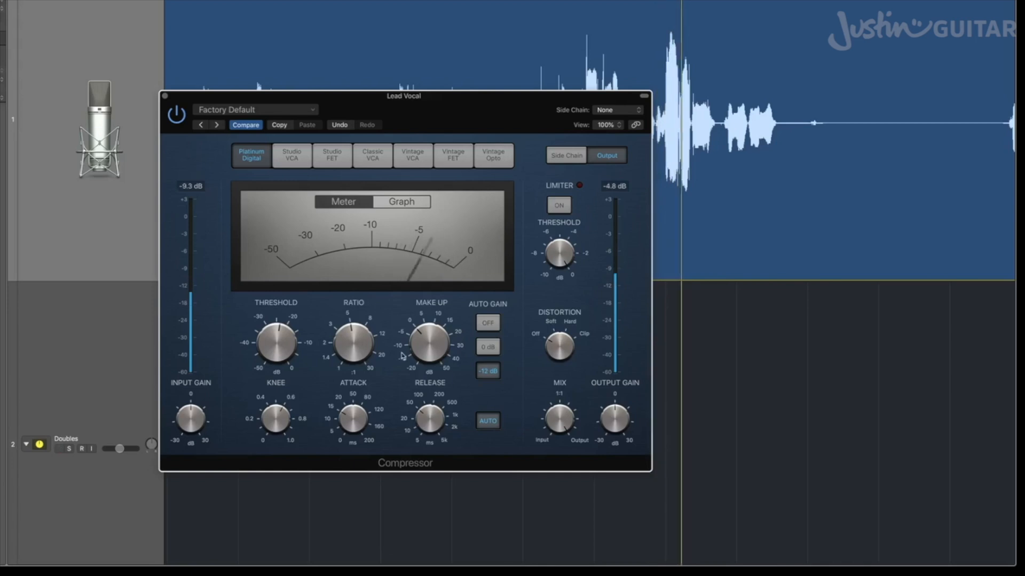
pyautogui.moveTo(417, 348); pyautogui.dragTo(418, 349)
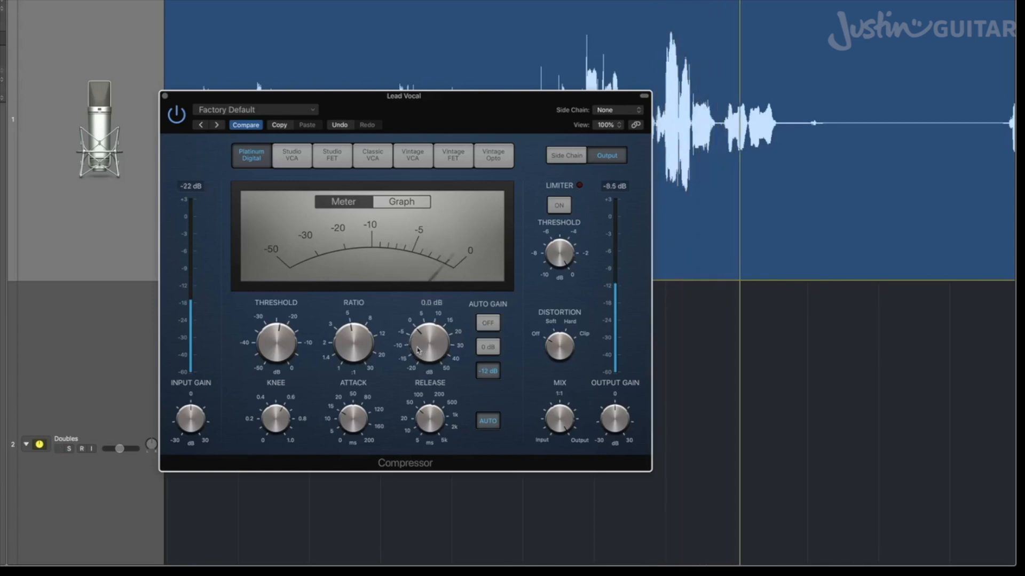
pyautogui.press('space')
pyautogui.click(164, 96)
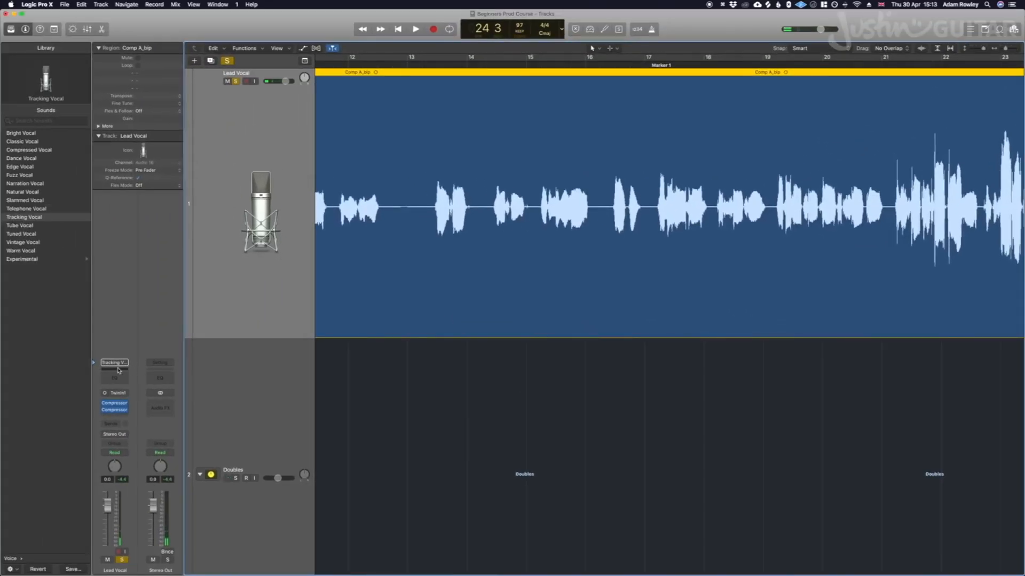
# Step: Play the loud phrase around bar 23 while watching the gain-reduction meter on the Lead Vocal channel strip, and stop playback
pyautogui.press('space')
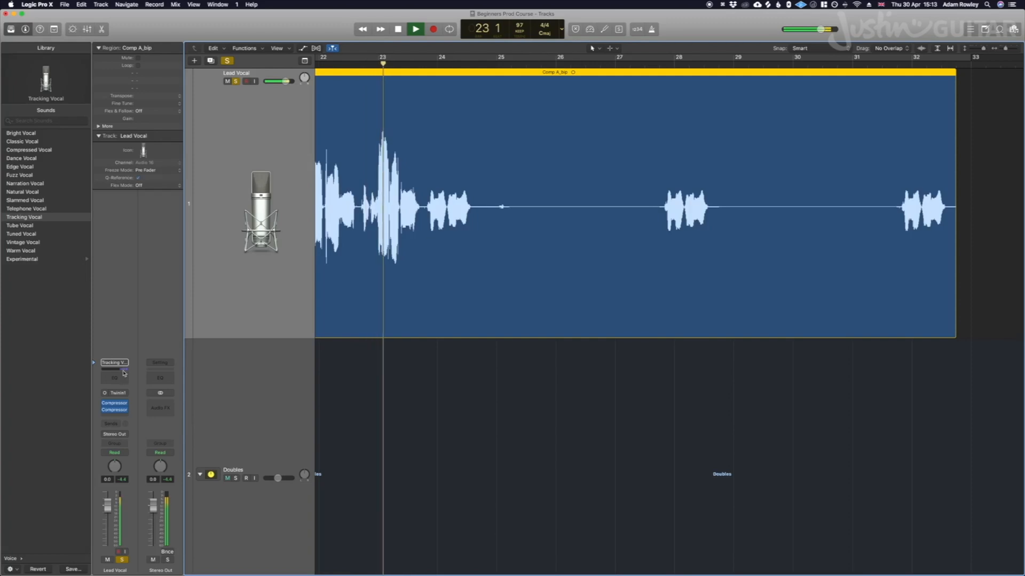
pyautogui.press('space')
pyautogui.hscroll(-3, 436, 223)
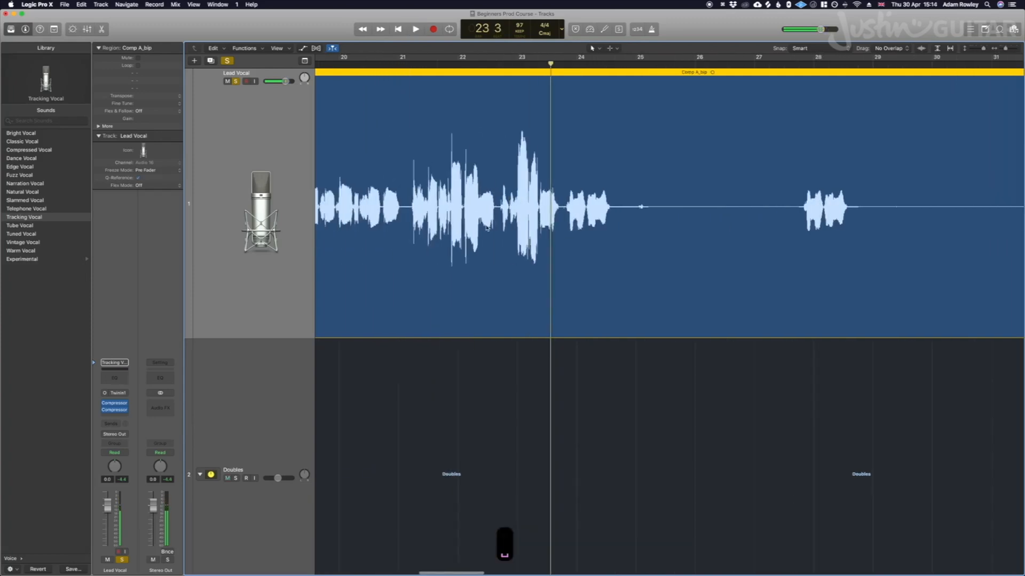
# Step: Bounce the Lead Vocal's Comp A_bip region in place to a new track, with the source muted and effect plug-ins included
pyautogui.scroll(-5, 487, 228)
pyautogui.scroll(5, 486, 228)
pyautogui.hscroll(-3, 486, 228)
pyautogui.scroll(-5, 486, 228)
pyautogui.scroll(8, 487, 229)
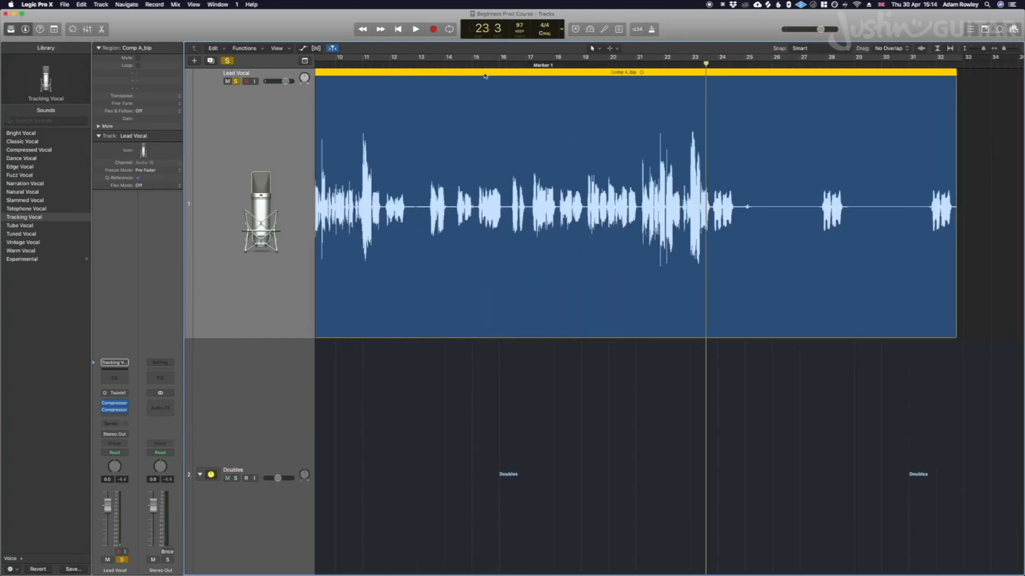
pyautogui.hotkey('ctrl', 'b')
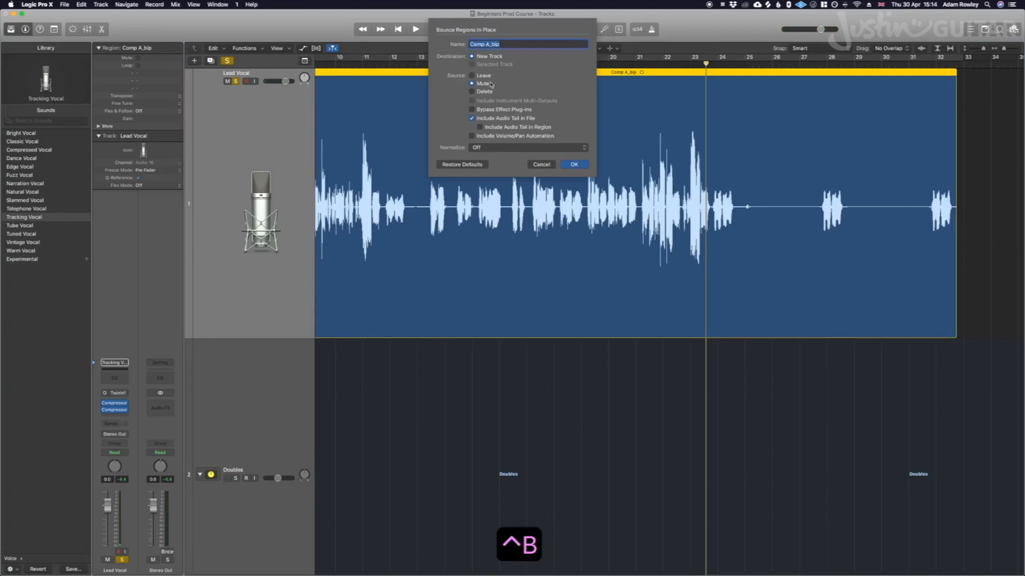
pyautogui.press('Return')
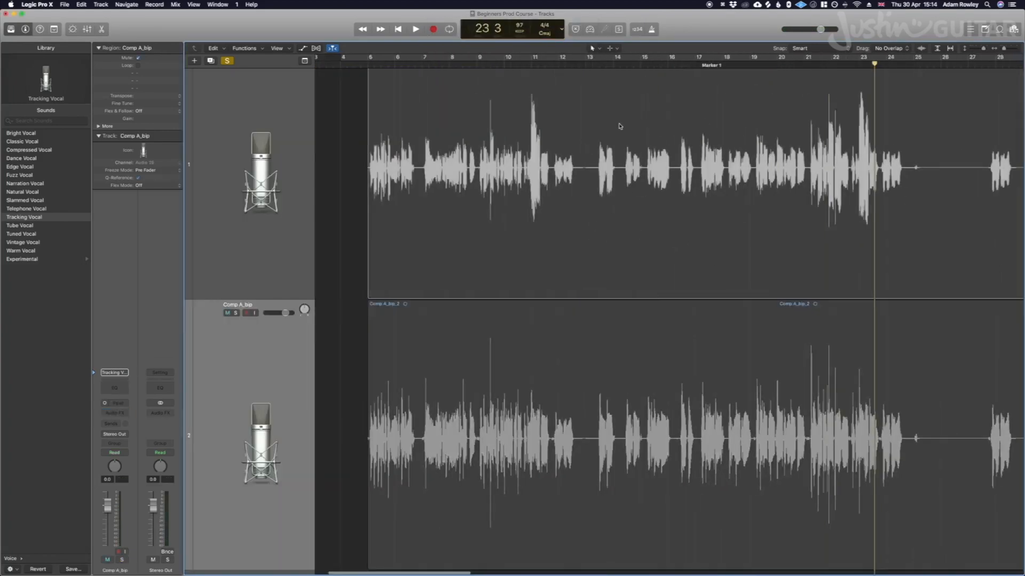
# Step: Unmute the original Lead Vocal region and solo the bounced Comp A_bip track
pyautogui.hotkey('ctrl', 'm')
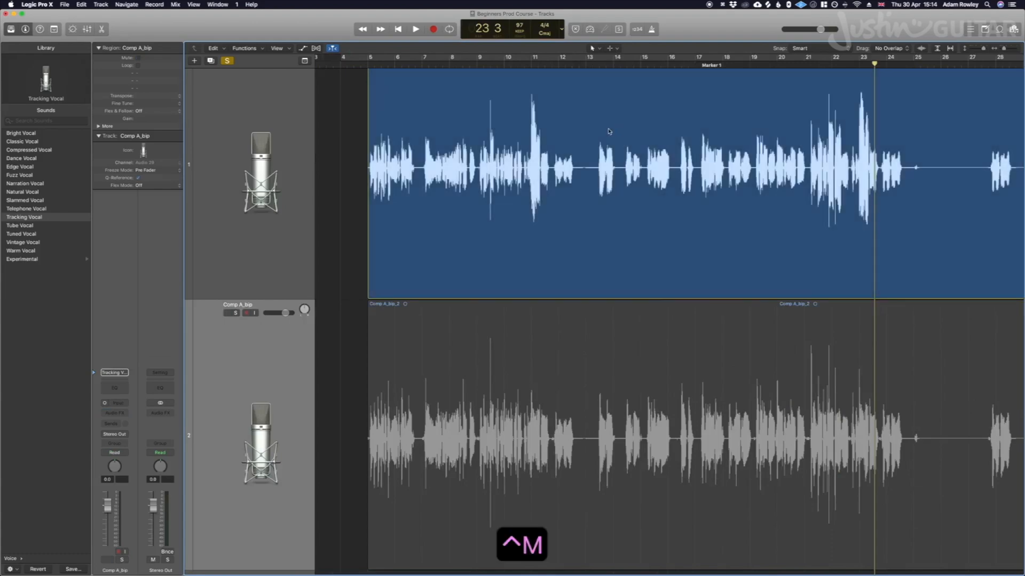
pyautogui.click(236, 313)
pyautogui.hscroll(5, 437, 282)
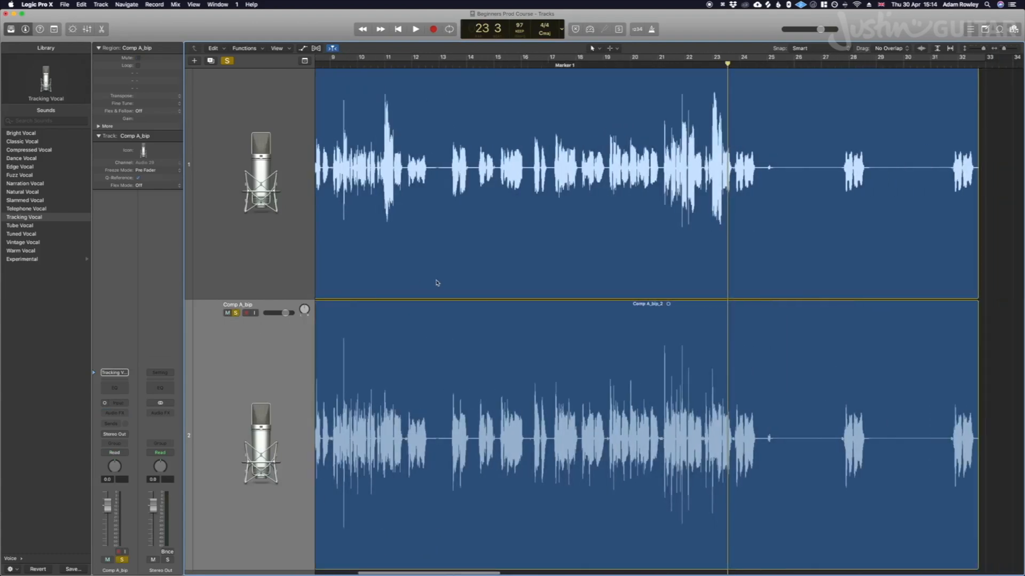
# Step: Select the Lead Vocal track and bypass both of its Compressors
pyautogui.click(281, 222)
pyautogui.scroll(1, 241, 320)
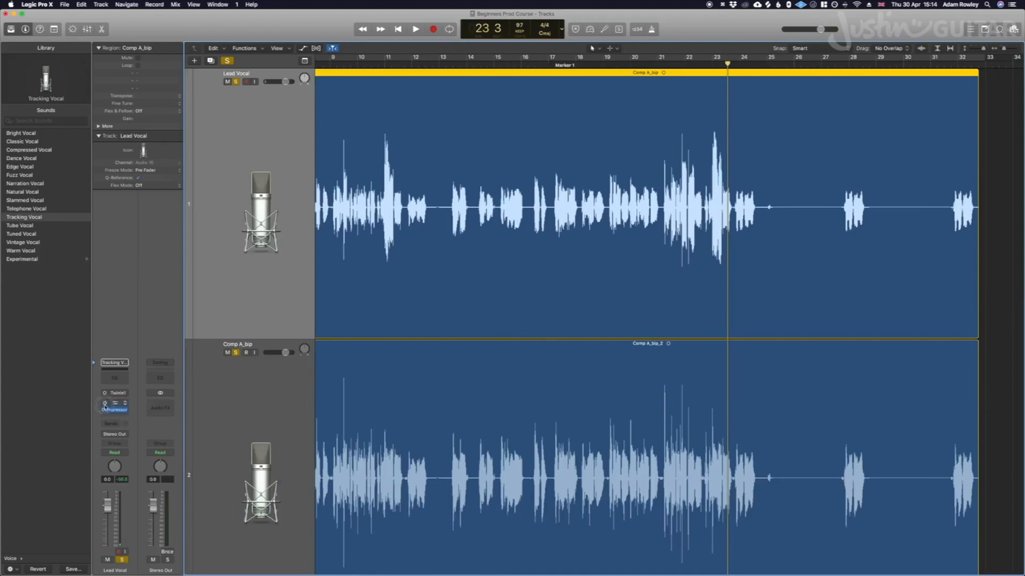
pyautogui.scroll(-2, 712, 234)
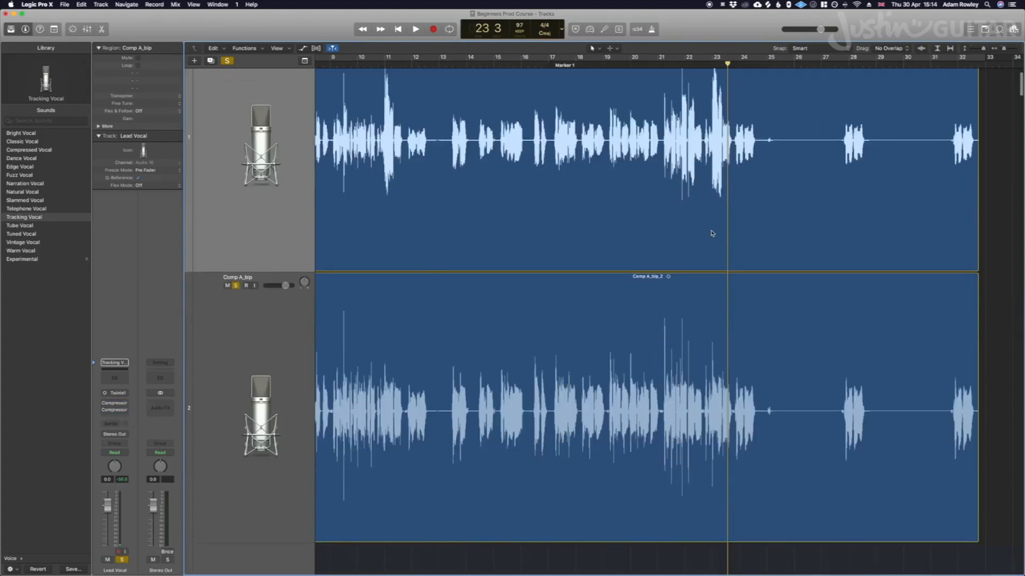
# Step: Compare the waveforms of the uncompressed Lead Vocal and the bounced Comp A_bip track, examining the peaks across the whole region
pyautogui.press('super+Right')
pyautogui.press('super+Right')
pyautogui.press('super+Right')
pyautogui.press('super+Right')
pyautogui.press('super+Right')
pyautogui.press('super+Right')
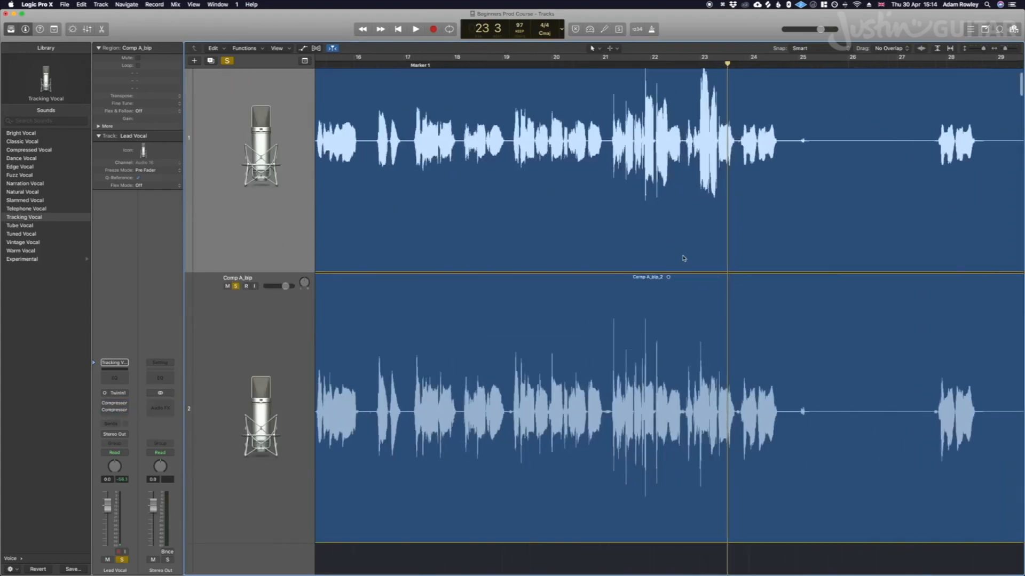
pyautogui.scroll(2, 682, 259)
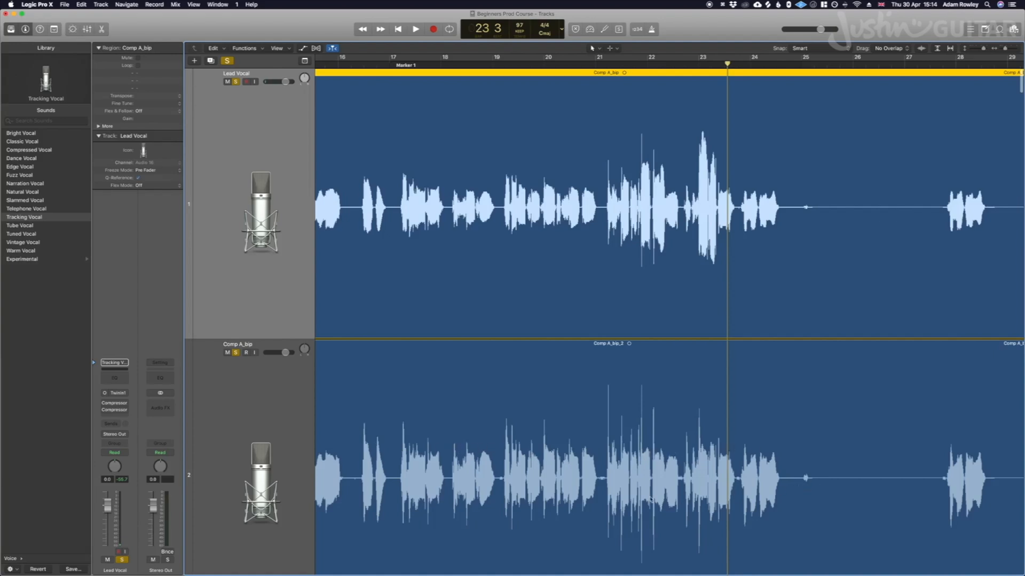
pyautogui.hscroll(-10, 456, 516)
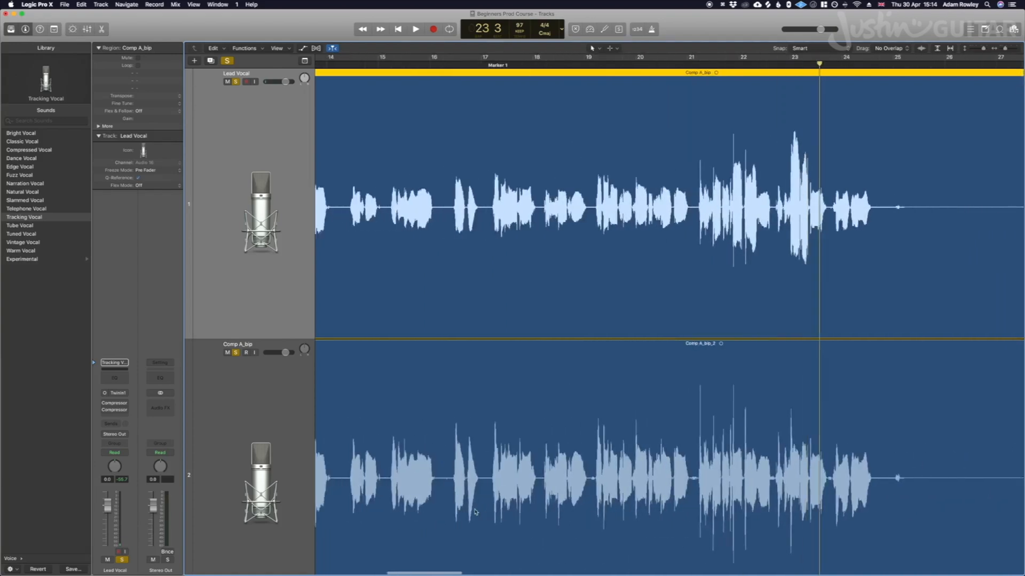
pyautogui.hscroll(-3, 476, 513)
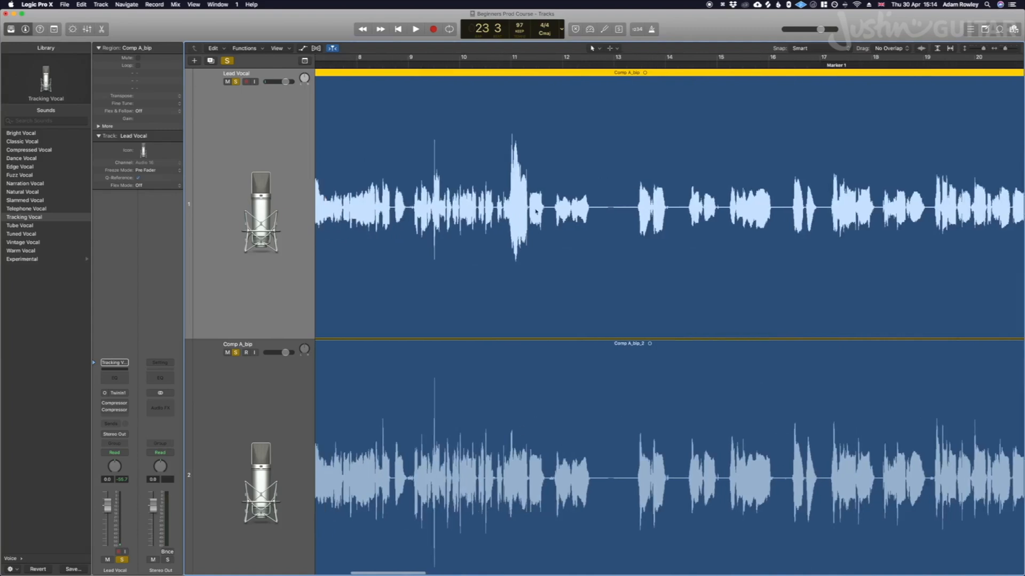
# Step: Turn off the solo on Comp A_bip and play the uncompressed Lead Vocal's loud phrase from just before bar 11
pyautogui.click(505, 74)
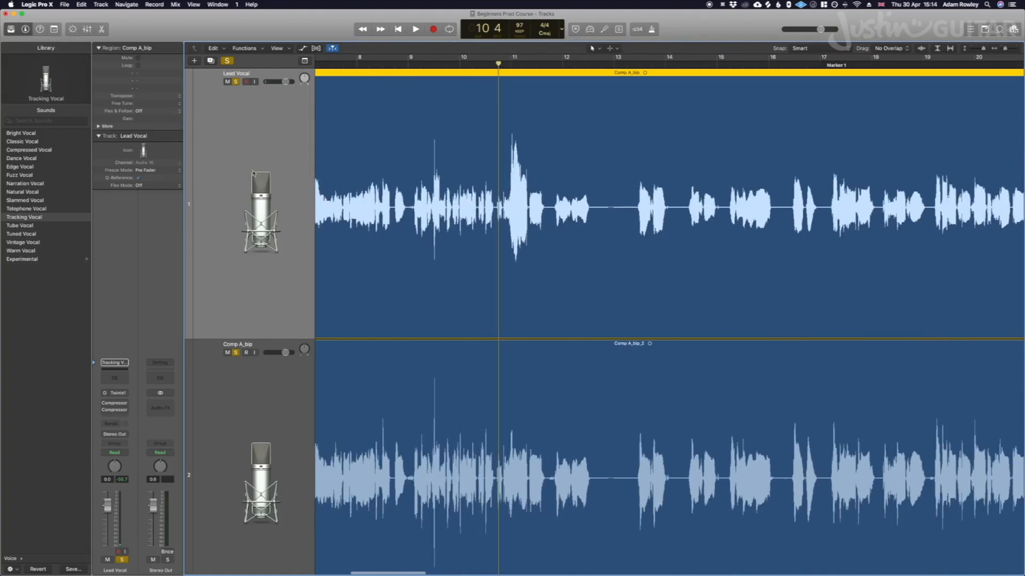
pyautogui.click(235, 352)
pyautogui.press('space')
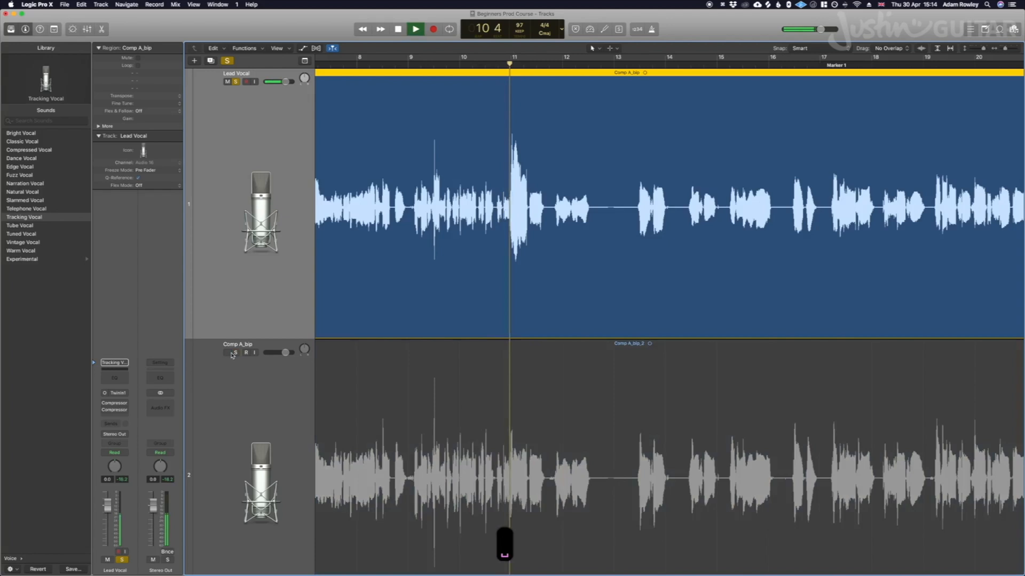
pyautogui.press('space')
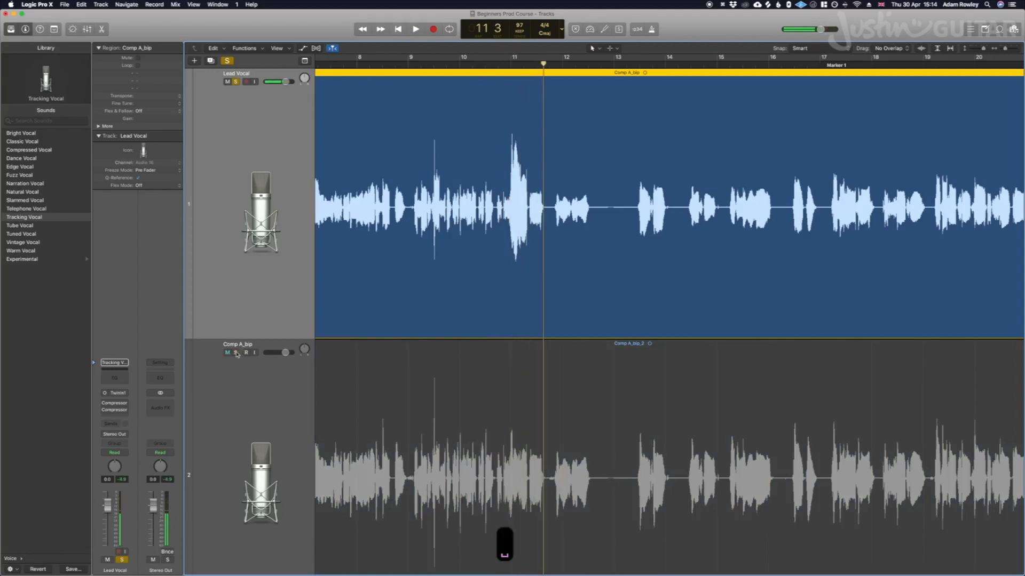
# Step: Solo Comp A_bip instead of the Lead Vocal and play the compressed version of the loud phrase around bar 11
pyautogui.click(235, 352)
pyautogui.press('space')
pyautogui.press('space')
pyautogui.click(235, 81)
pyautogui.press('space')
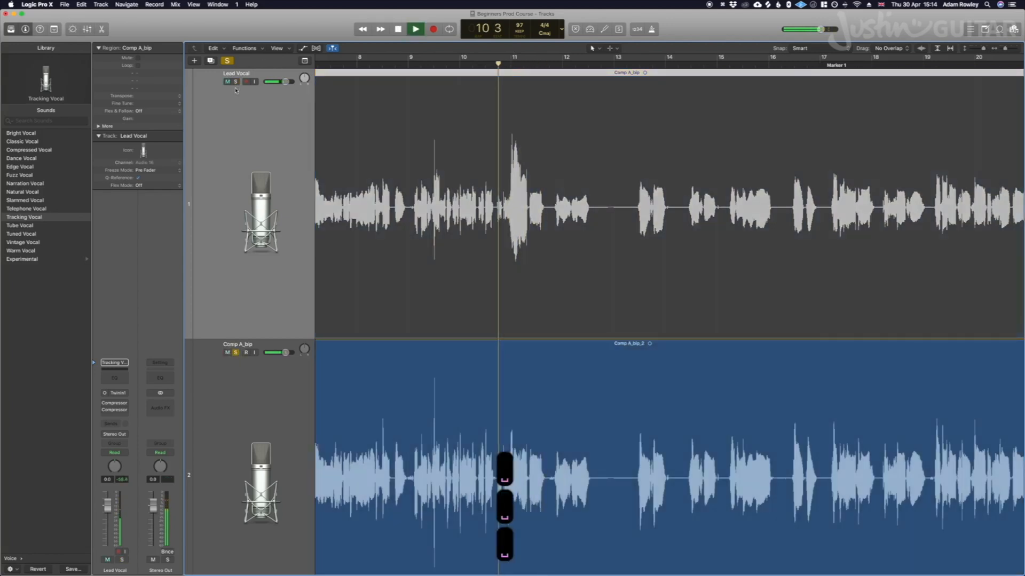
# Step: Replay the phrase with only the Lead Vocal soloed, and switch the exclusive solo back to Comp A_bip to compare them
pyautogui.press('space')
pyautogui.keyDown('alt'); pyautogui.click(235, 81); pyautogui.keyUp('alt')
pyautogui.press('space')
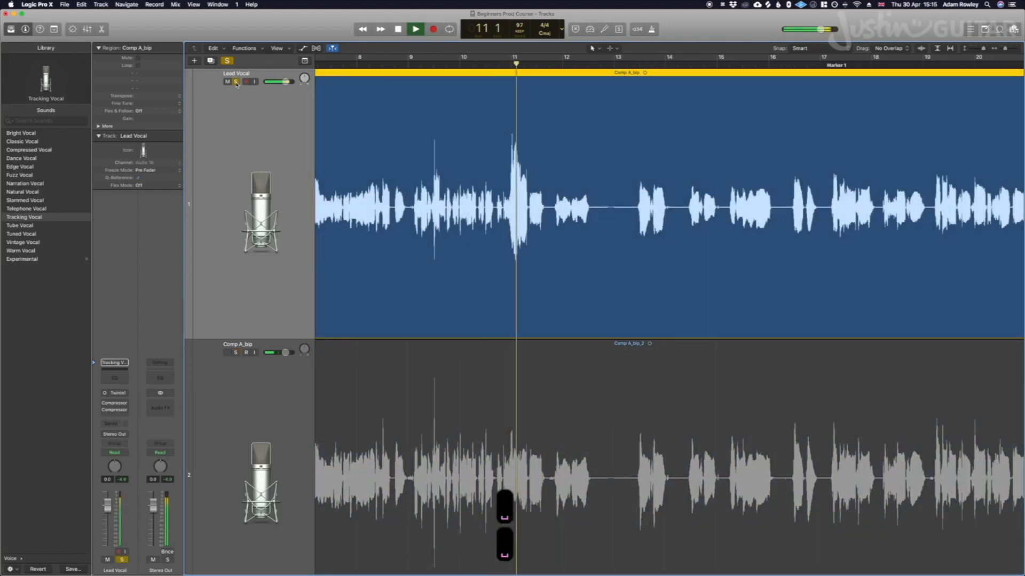
pyautogui.press('space')
pyautogui.keyDown('alt'); pyautogui.click(235, 352); pyautogui.keyUp('alt')
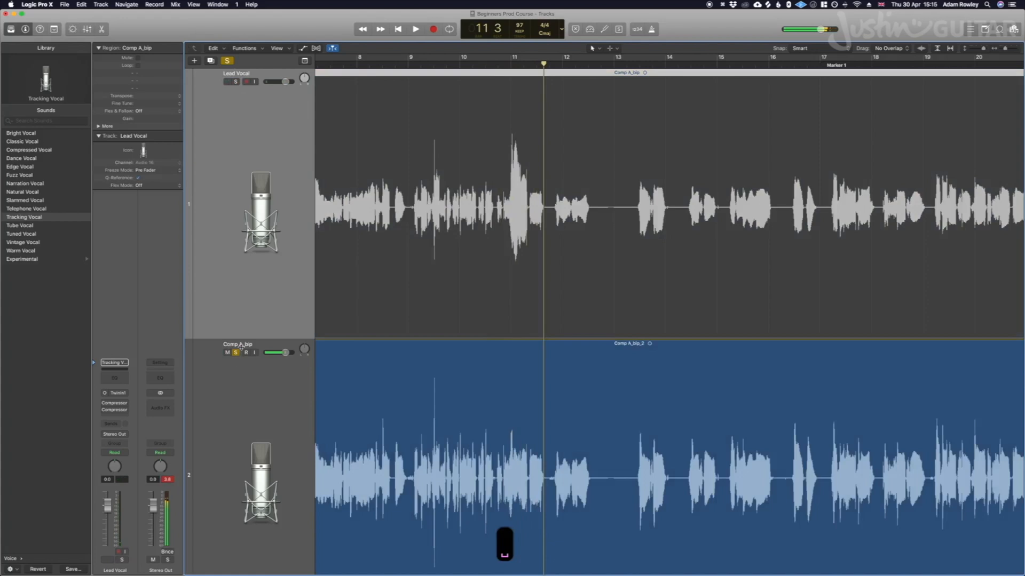
# Step: Turn off the solo on Comp A_bip and delete the bounced track together with its region
pyautogui.click(236, 352)
pyautogui.scroll(-2, 269, 362)
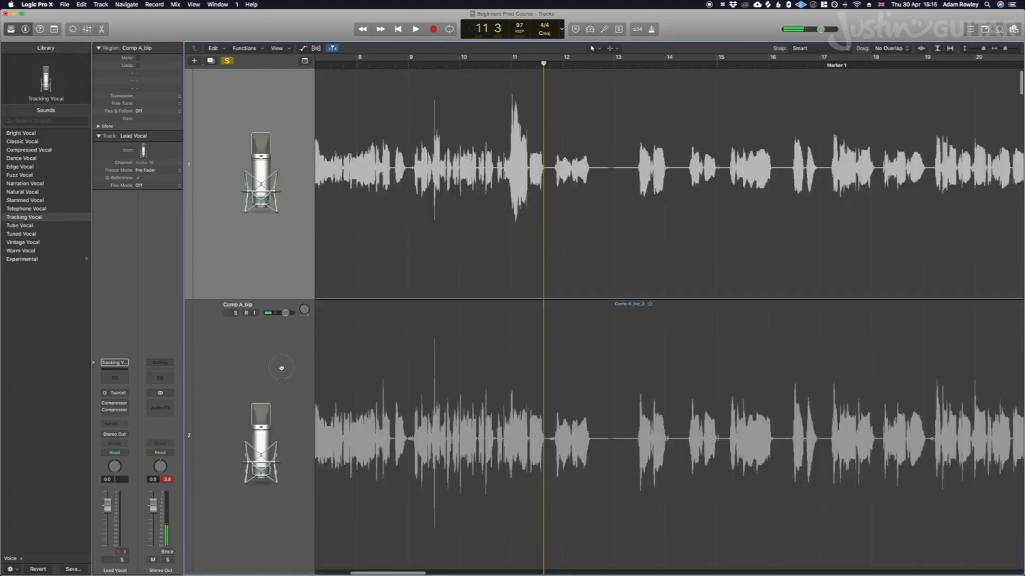
pyautogui.click(270, 366)
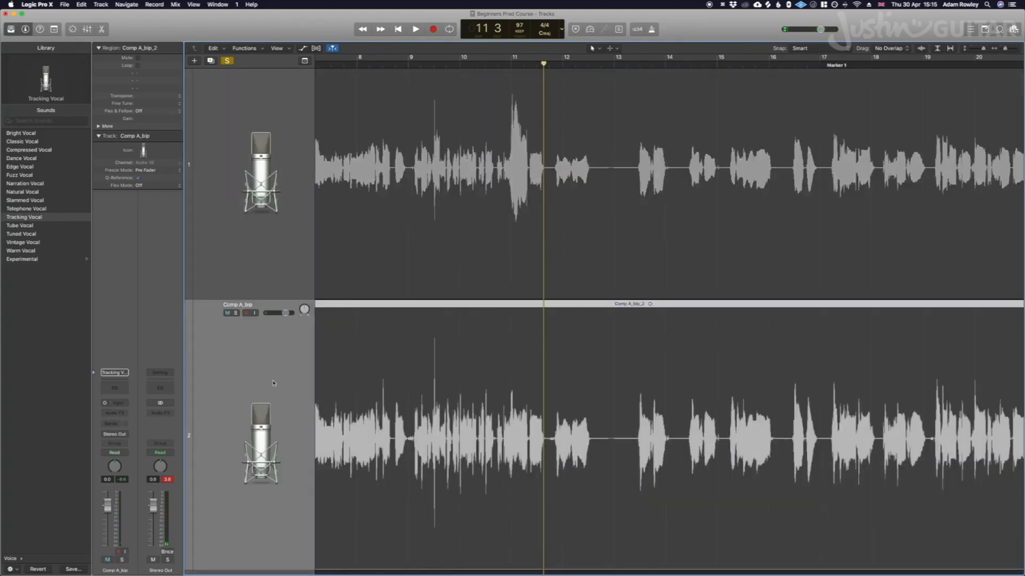
pyautogui.press('BackSpace')
pyautogui.press('BackSpace')
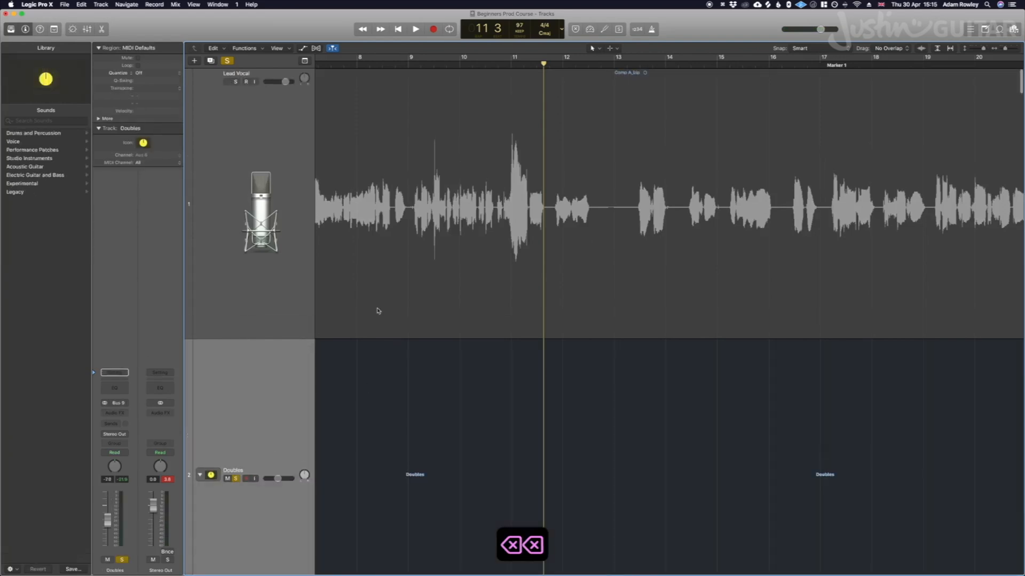
# Step: Clear all remaining solos and turn both Compressors on the Lead Vocal track back on
pyautogui.click(270, 131)
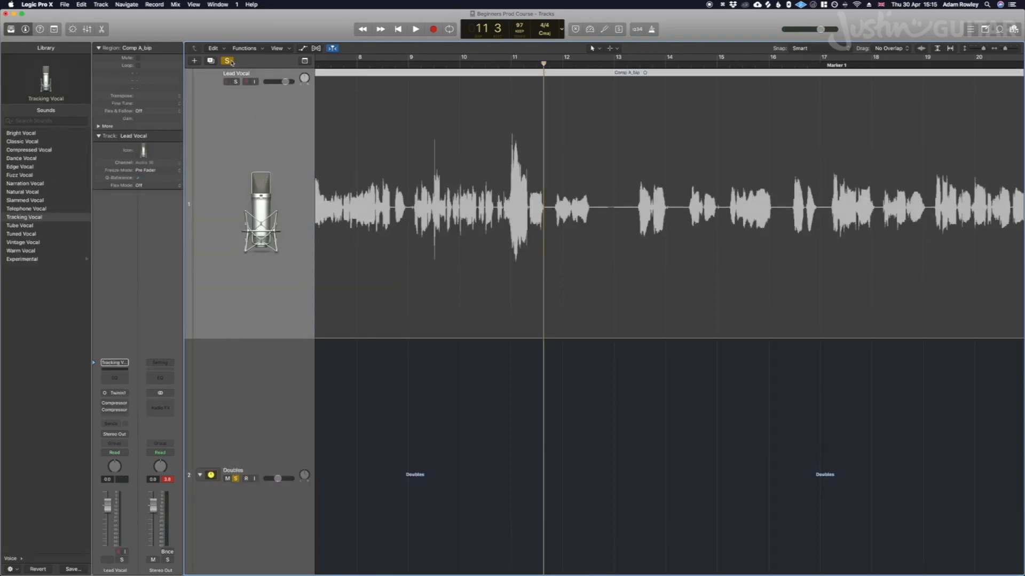
pyautogui.click(229, 61)
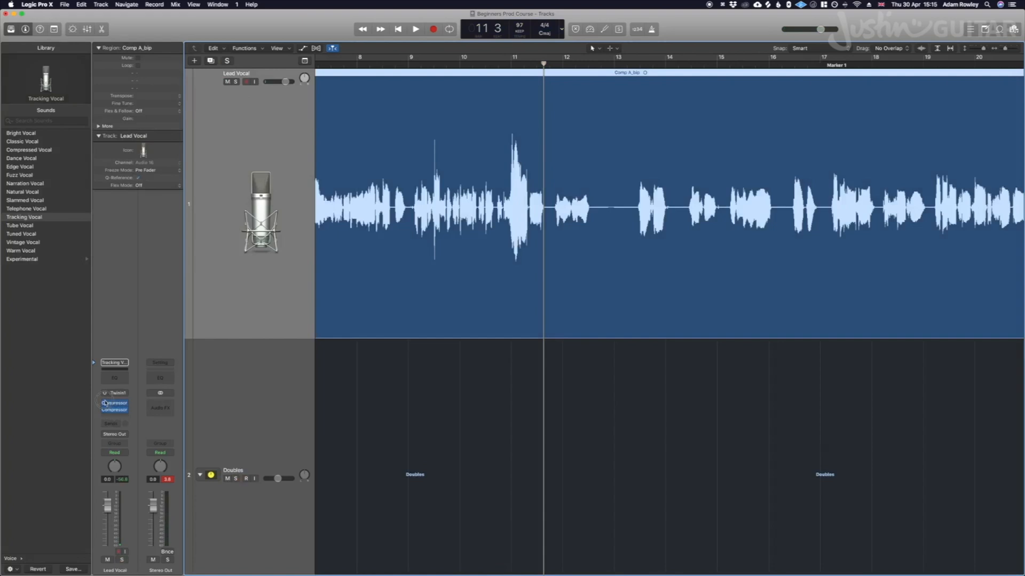
# Step: Play the full mix, open the second Compressor on the Lead Vocal, and raise its make-up gain to 5 dB
pyautogui.press('space')
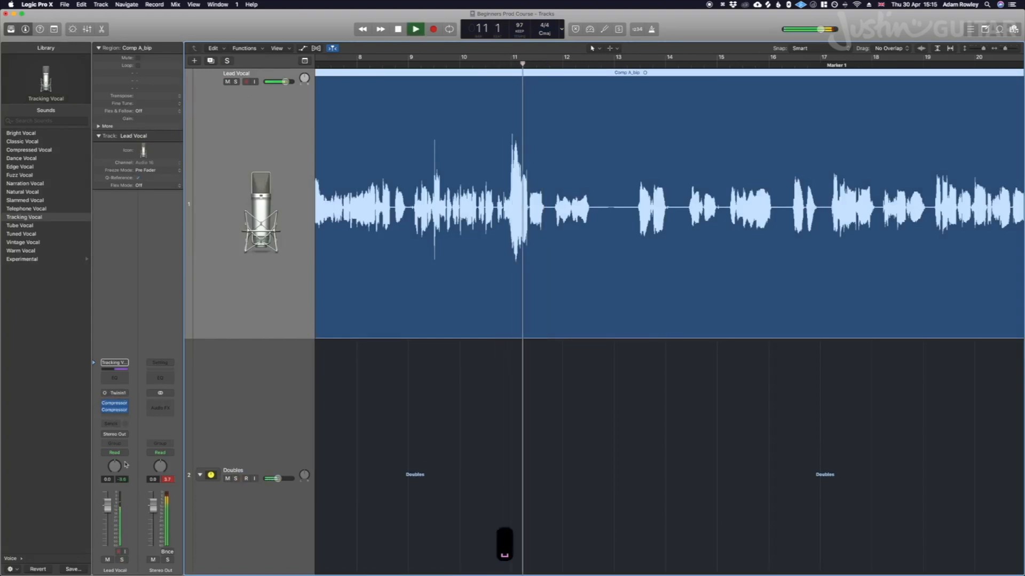
pyautogui.click(115, 411)
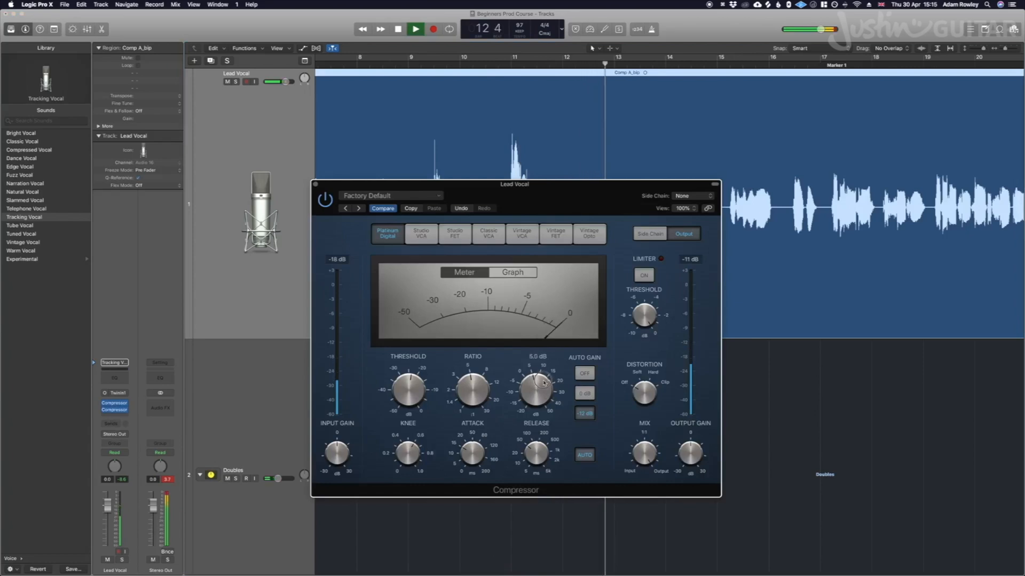
pyautogui.press('space')
# Step: Replay the mix from about bar 15, raise the second Compressor's make-up gain to 9 dB, and close the plug-in window
pyautogui.click(726, 63)
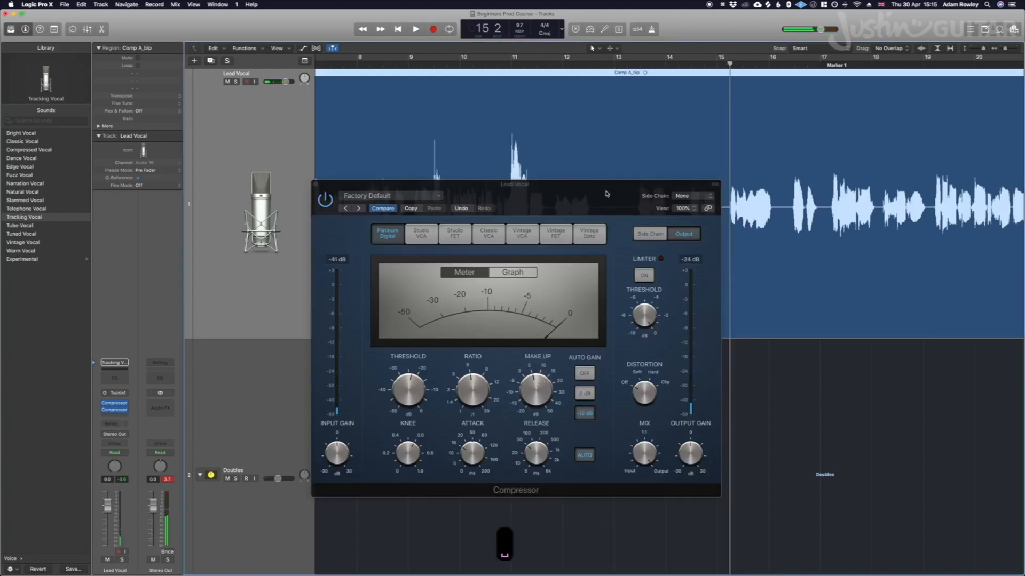
pyautogui.moveTo(606, 194); pyautogui.dragTo(578, 200)
pyautogui.press('space')
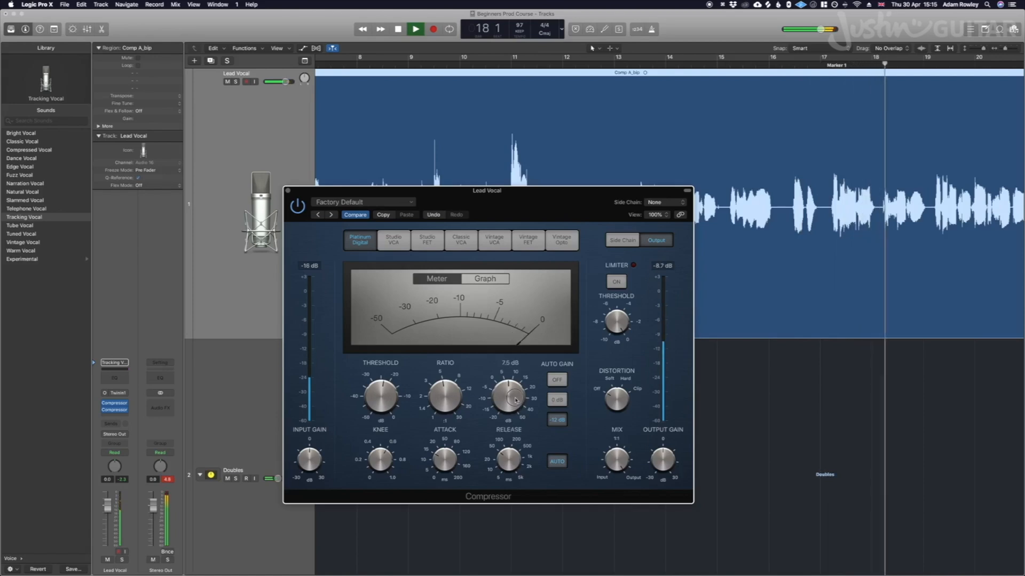
pyautogui.moveTo(515, 401); pyautogui.dragTo(516, 397)
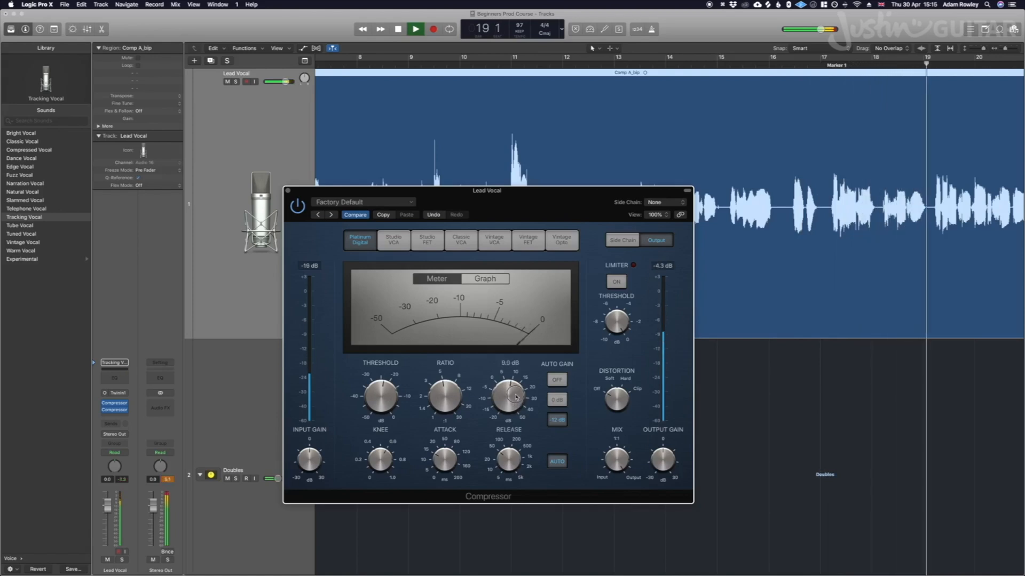
pyautogui.press('space')
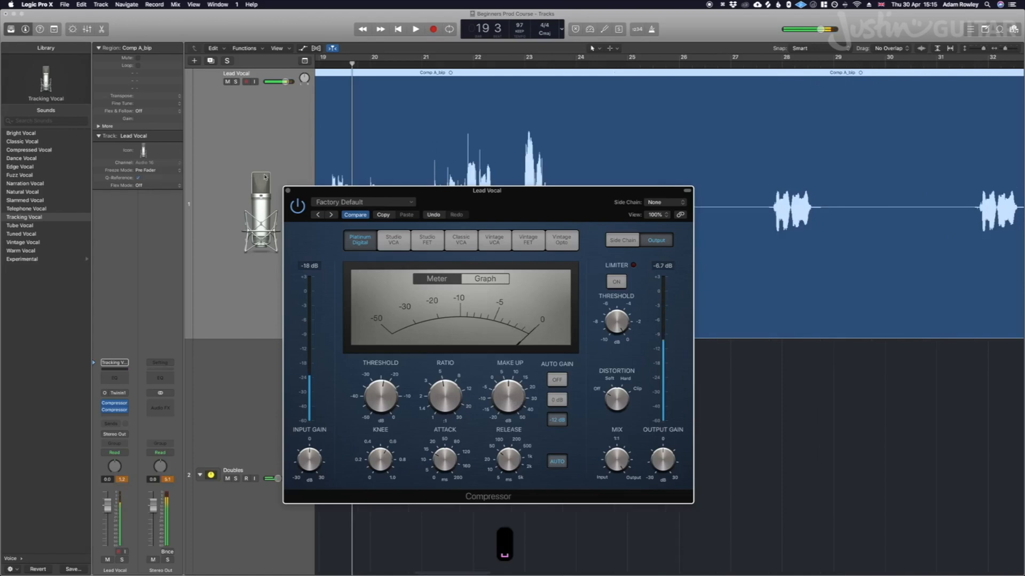
pyautogui.click(288, 191)
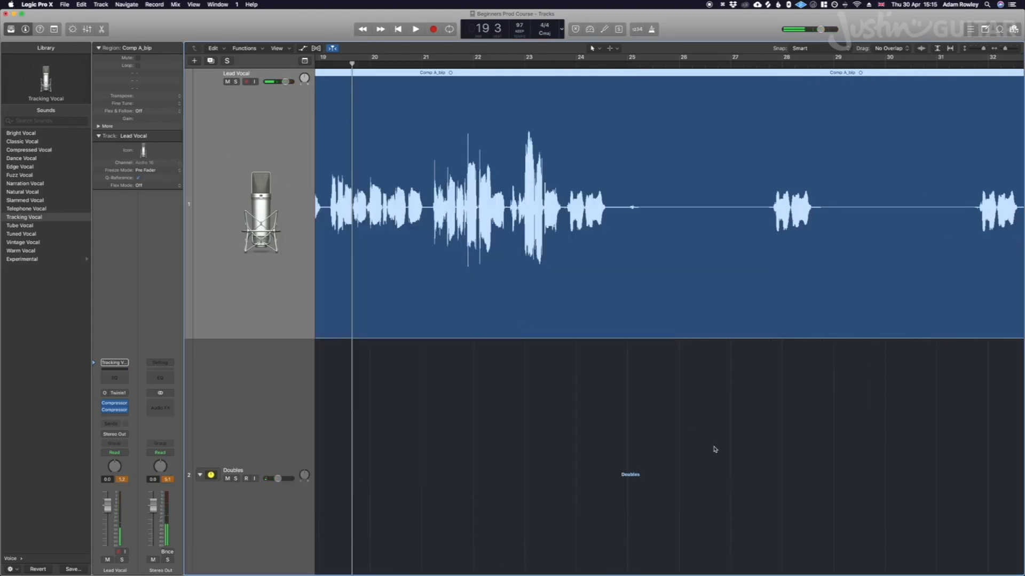
pyautogui.scroll(-5, 739, 197)
pyautogui.hscroll(-5, 718, 241)
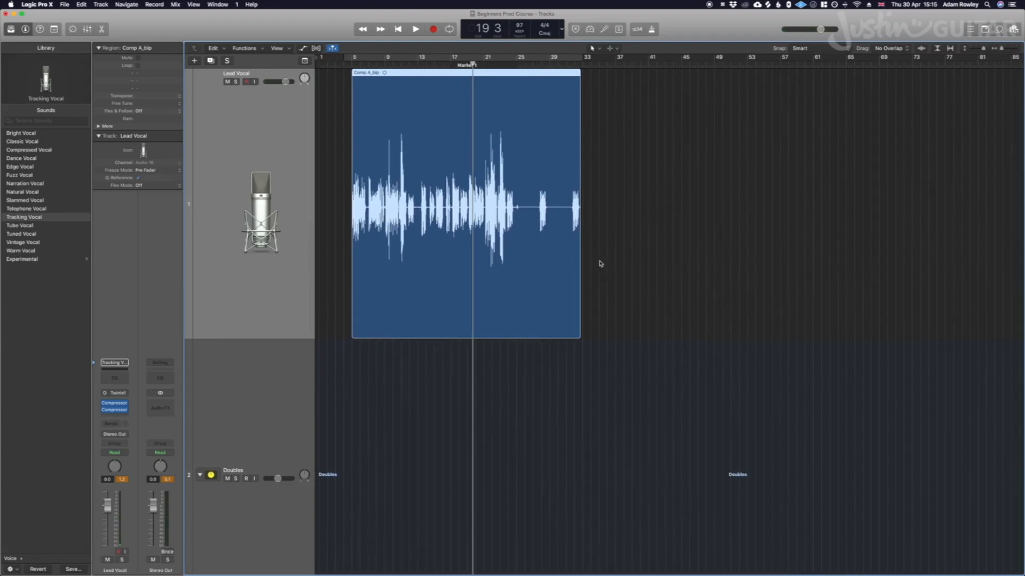
# Step: Play the mix from bar 19, bypass both Lead Vocal Compressors to compare, re-enable them, and move the playhead back to bar 10
pyautogui.press('space')
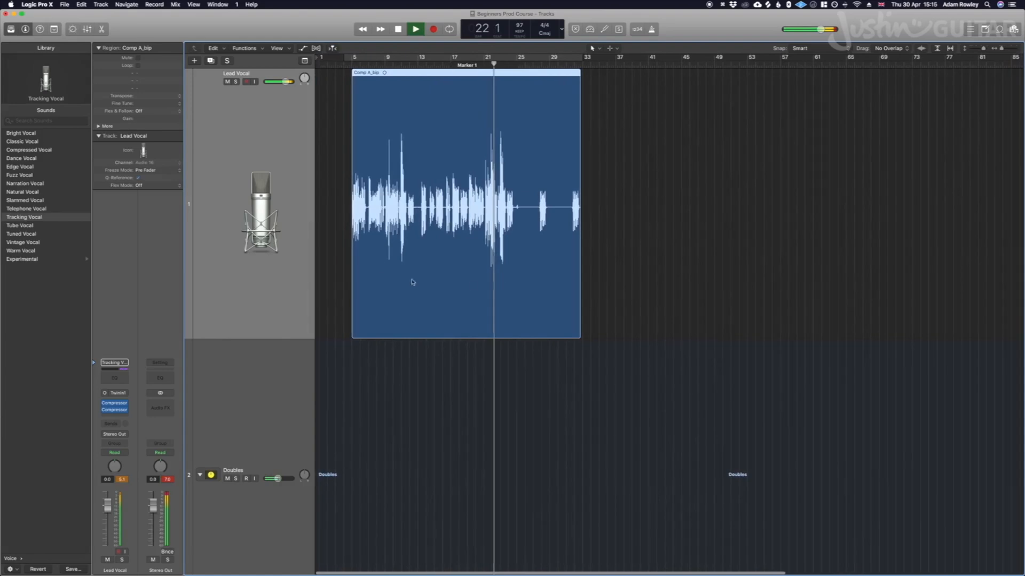
pyautogui.click(105, 410)
pyautogui.click(104, 404)
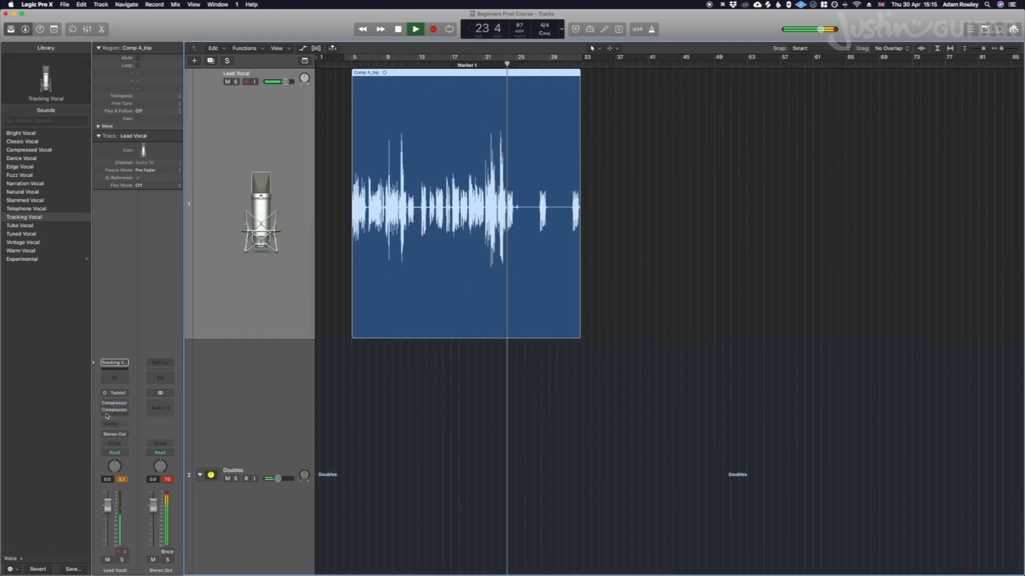
pyautogui.moveTo(105, 404); pyautogui.dragTo(105, 411)
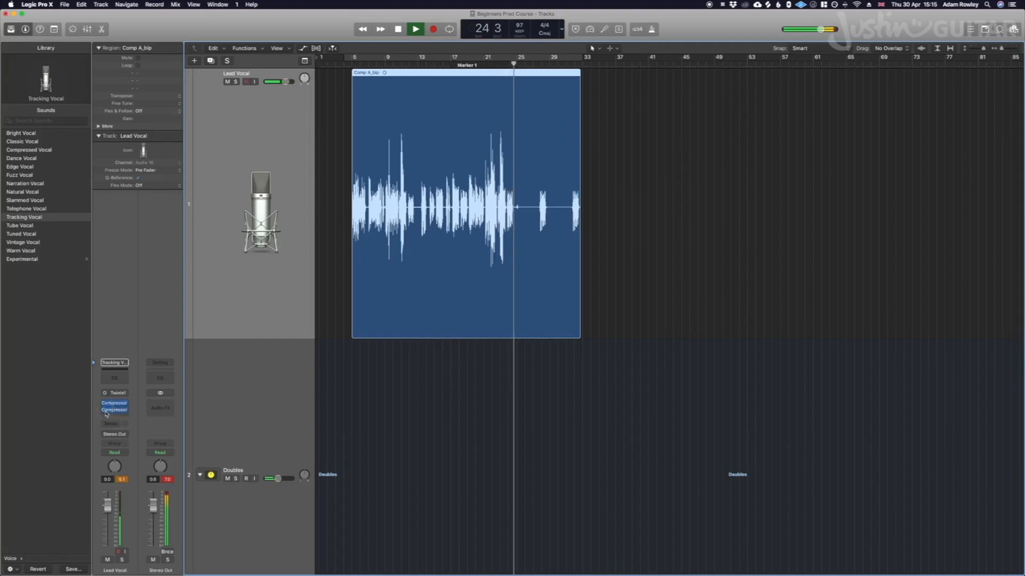
pyautogui.press('space')
pyautogui.click(391, 64)
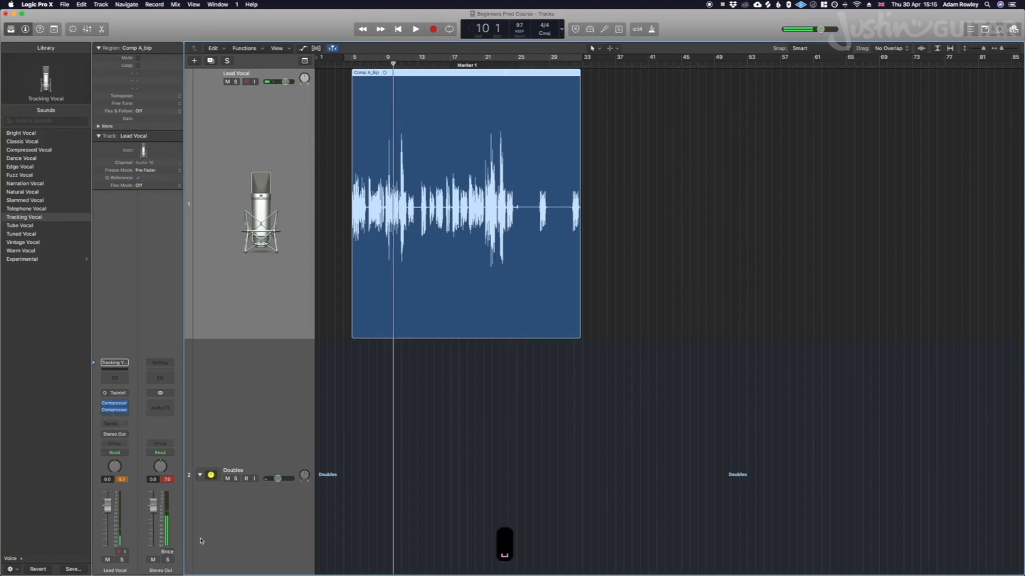
# Step: Copy the Lead Vocal's Compressor settings as plug-ins onto the Doubles L, Doubles R, Harm 1 and Harm 2 channels in the mixer
pyautogui.keyDown('ctrl'); pyautogui.keyDown('alt'); pyautogui.click(665, 411); pyautogui.keyUp('alt'); pyautogui.keyUp('ctrl')
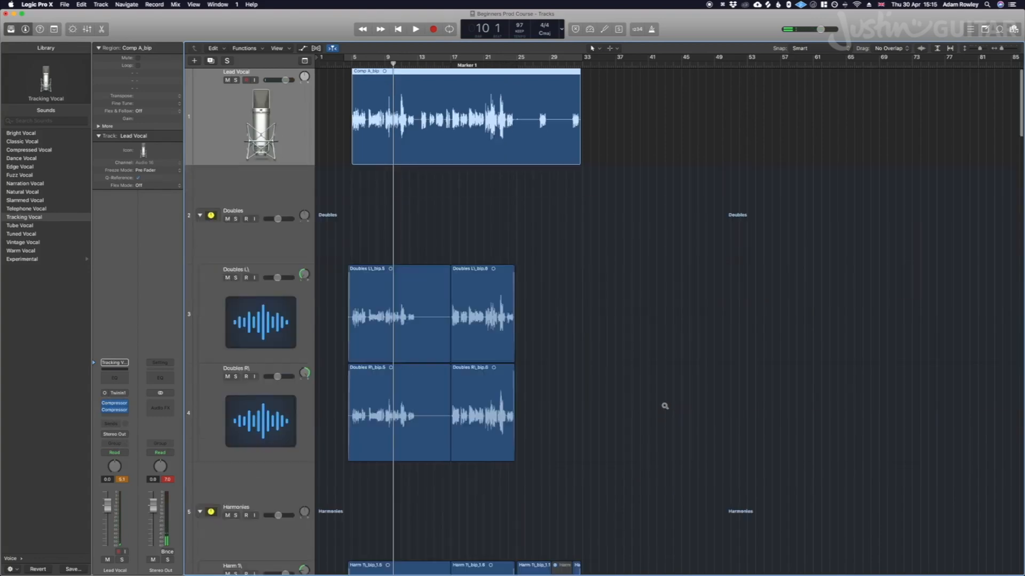
pyautogui.keyDown('ctrl'); pyautogui.keyDown('alt'); pyautogui.click(665, 406); pyautogui.keyUp('alt'); pyautogui.keyUp('ctrl')
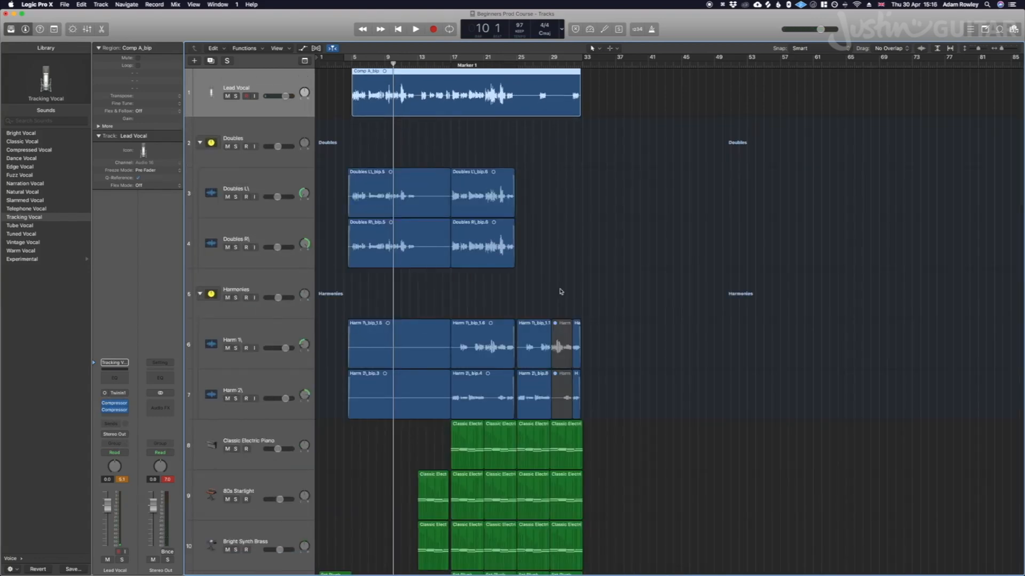
pyautogui.press('x')
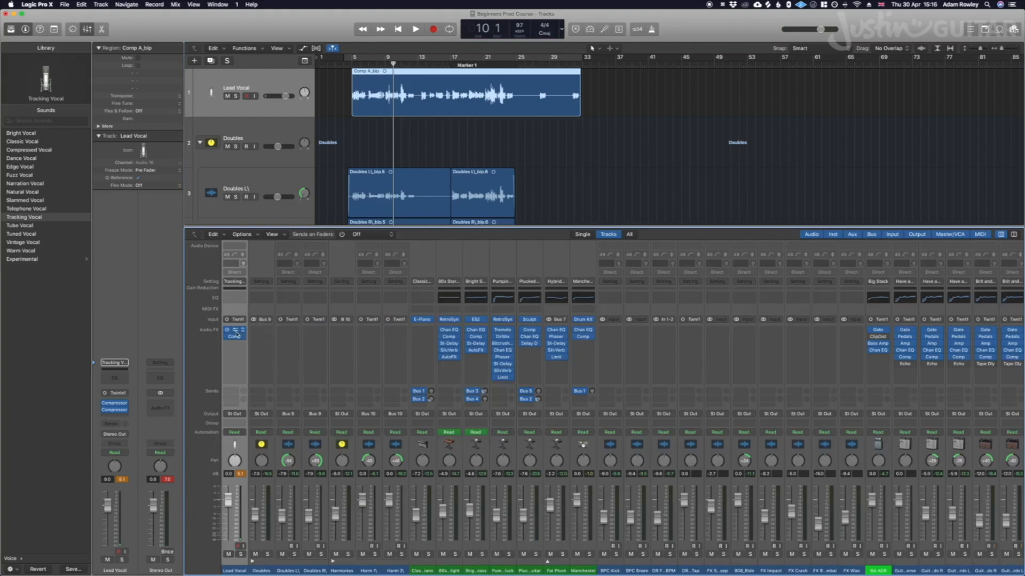
pyautogui.moveTo(235, 334); pyautogui.dragTo(394, 331)
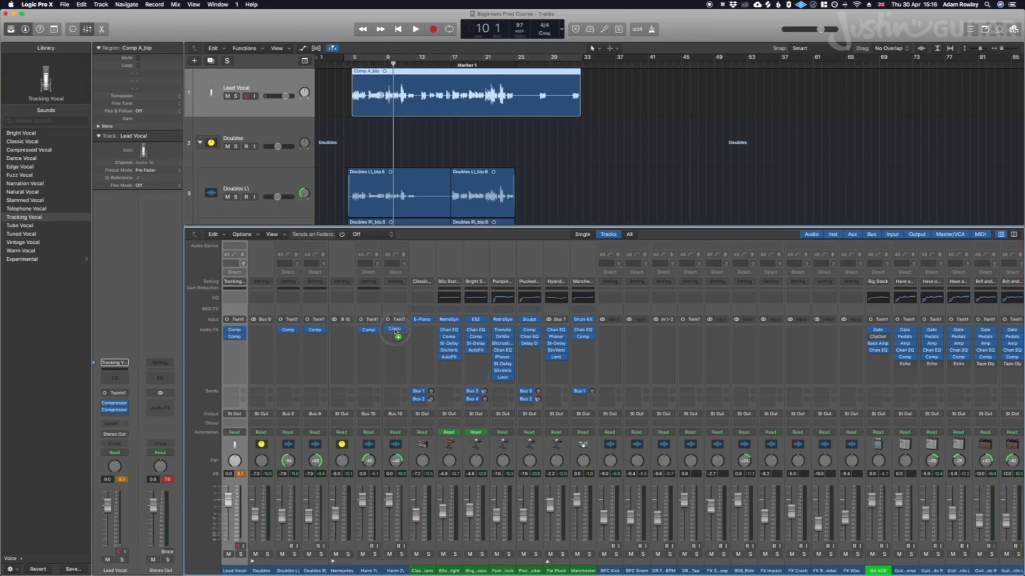
pyautogui.moveTo(237, 339); pyautogui.dragTo(366, 336)
pyautogui.press('x')
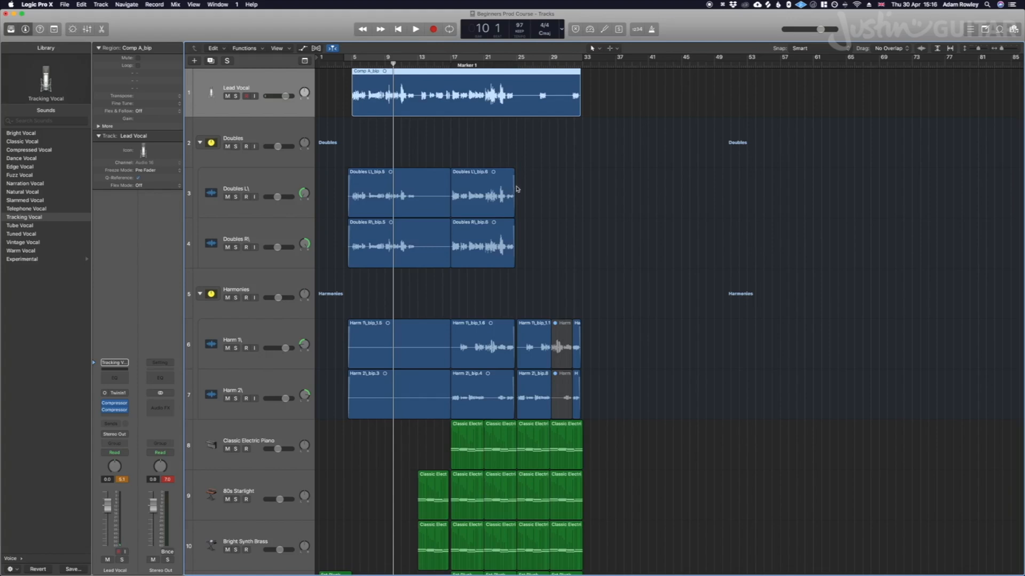
# Step: Play from bar 5 and lower the Doubles group to -14.0 dB, the Lead Vocal to -4.9 dB and the Harmonies group to -11.6 dB
pyautogui.scroll(-2, 542, 192)
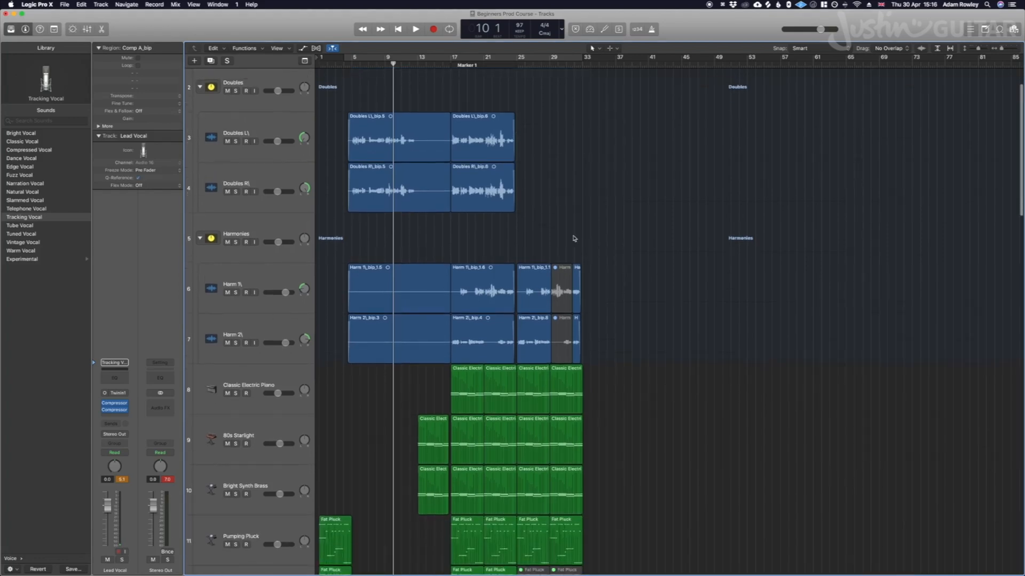
pyautogui.scroll(2, 571, 237)
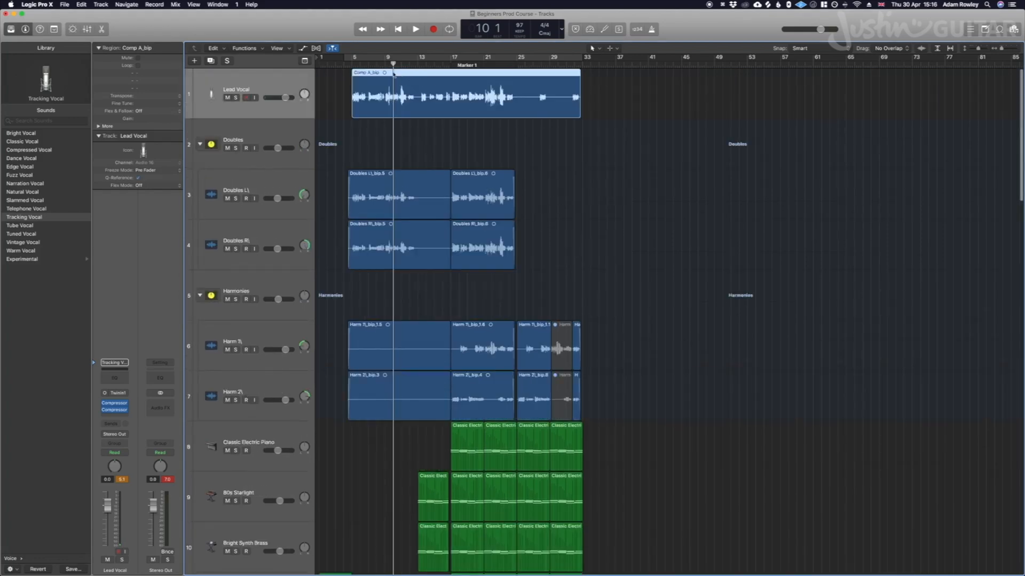
pyautogui.click(352, 63)
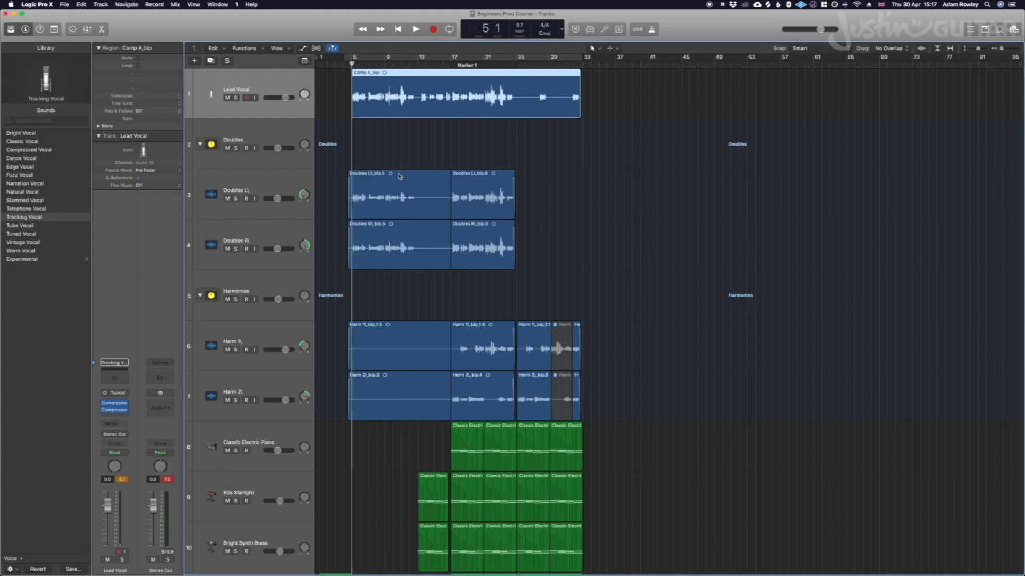
pyautogui.press('space')
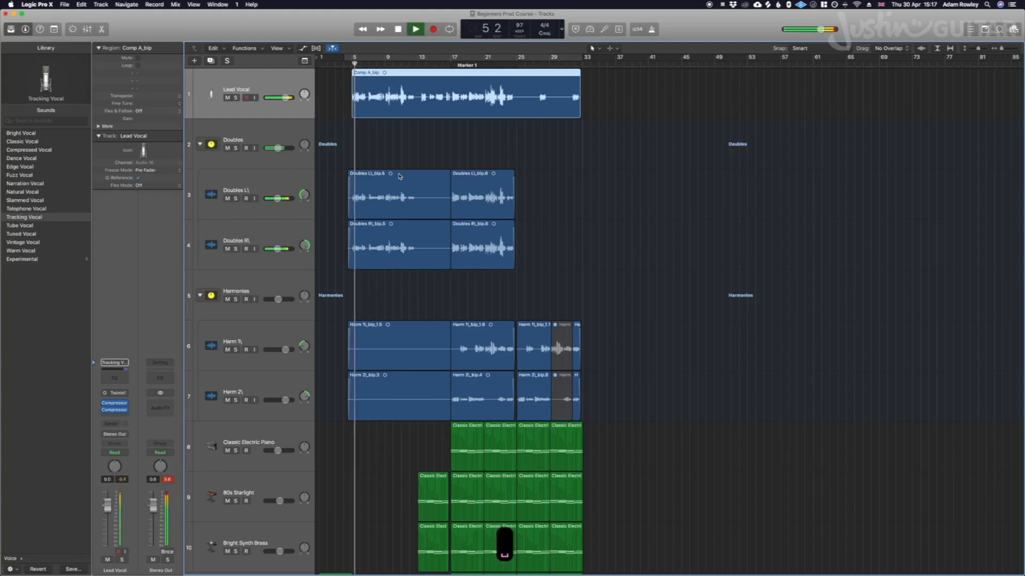
pyautogui.moveTo(277, 147); pyautogui.dragTo(275, 148)
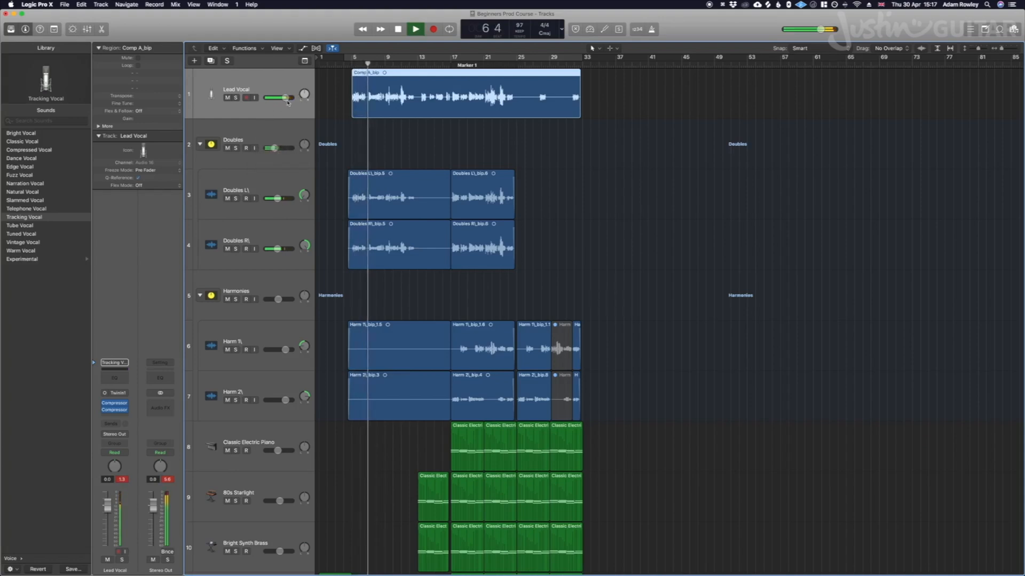
pyautogui.moveTo(285, 98); pyautogui.dragTo(274, 98)
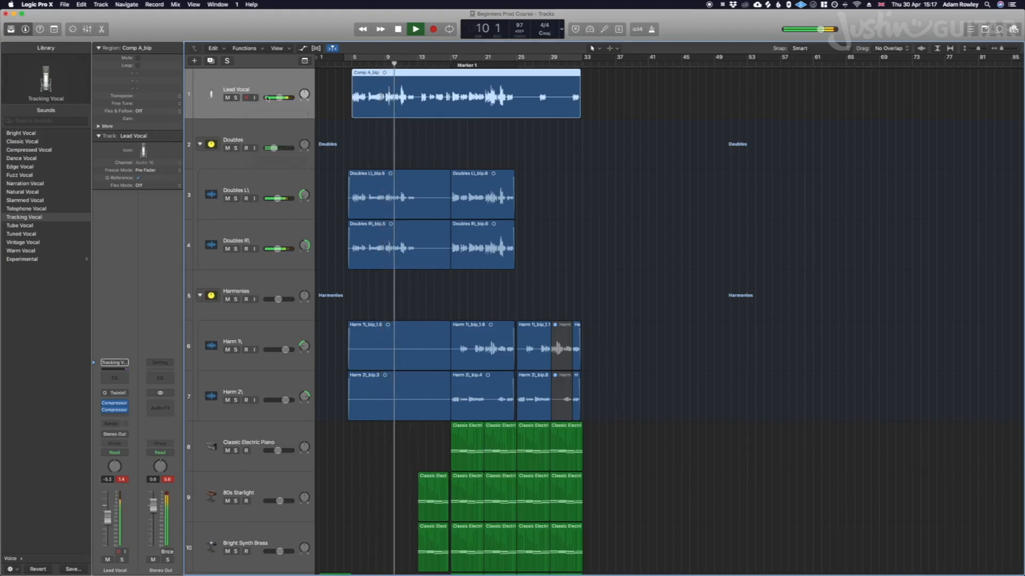
pyautogui.moveTo(279, 98); pyautogui.dragTo(280, 98)
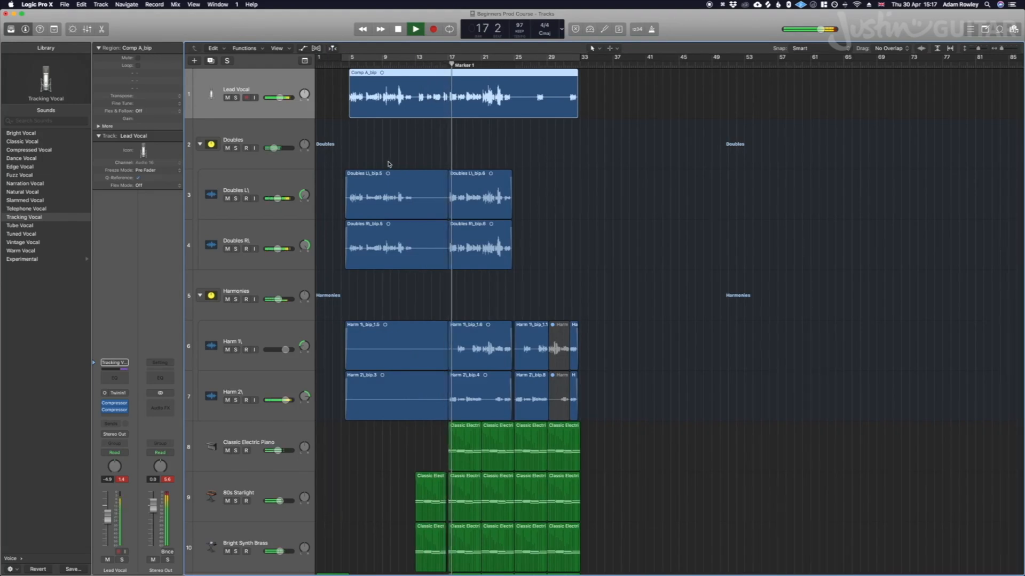
pyautogui.moveTo(273, 299); pyautogui.dragTo(273, 302)
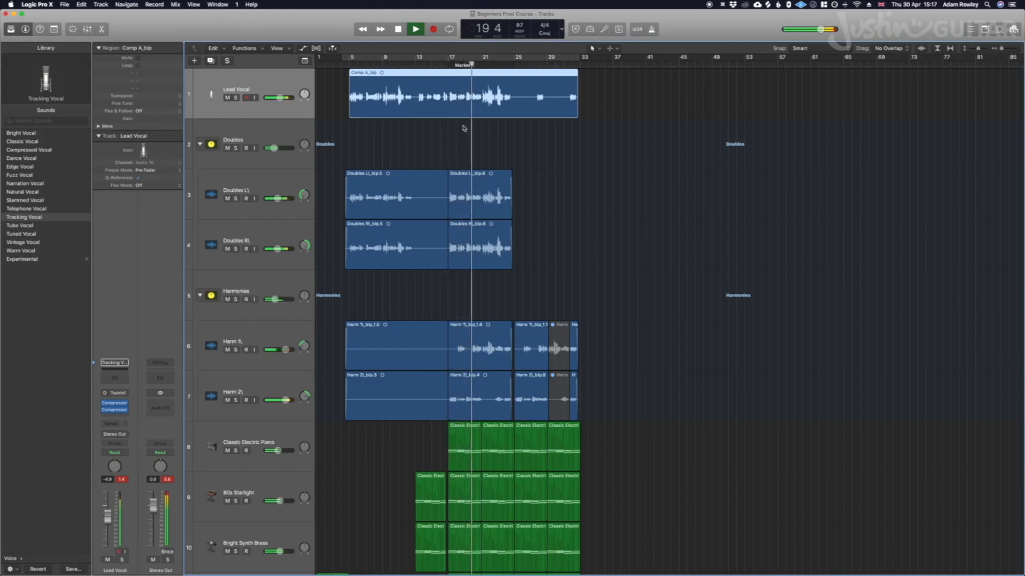
pyautogui.press('space')
# Step: Show track automation and lower the Lead Vocal's volume between bars 13 and 17 to -7.9 dB
pyautogui.hscroll(-1, 480, 98)
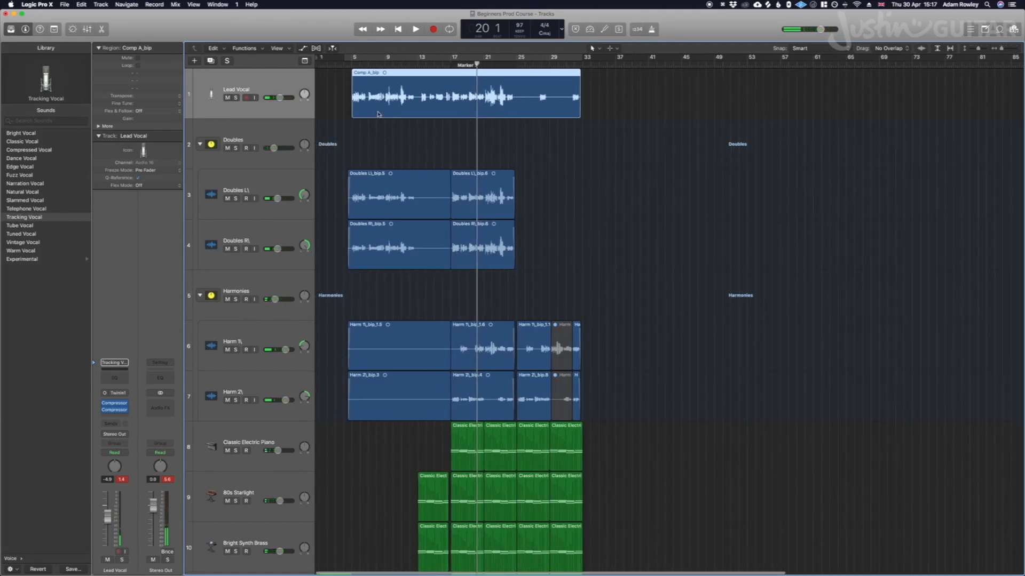
pyautogui.scroll(3, 464, 128)
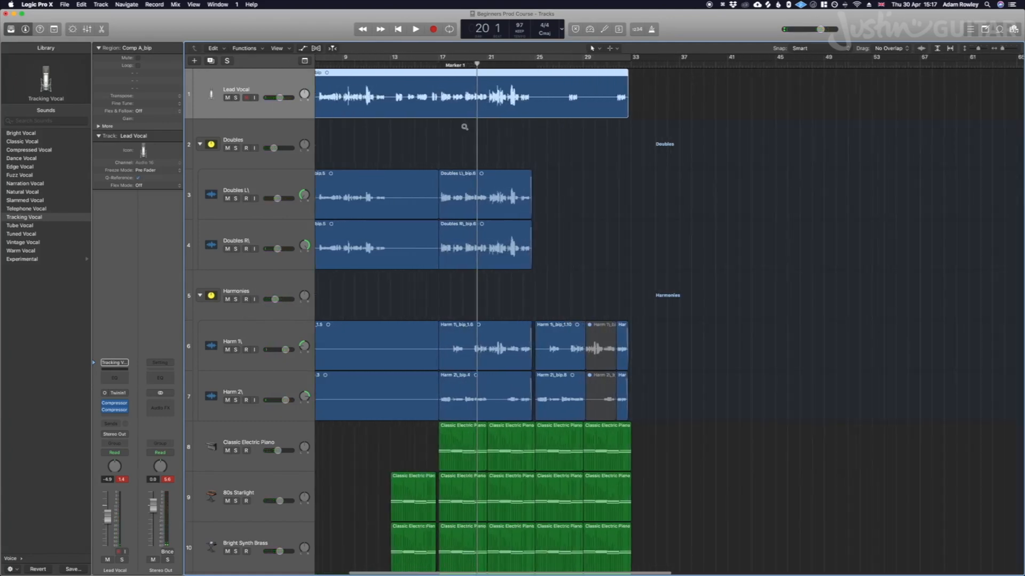
pyautogui.scroll(3, 419, 110)
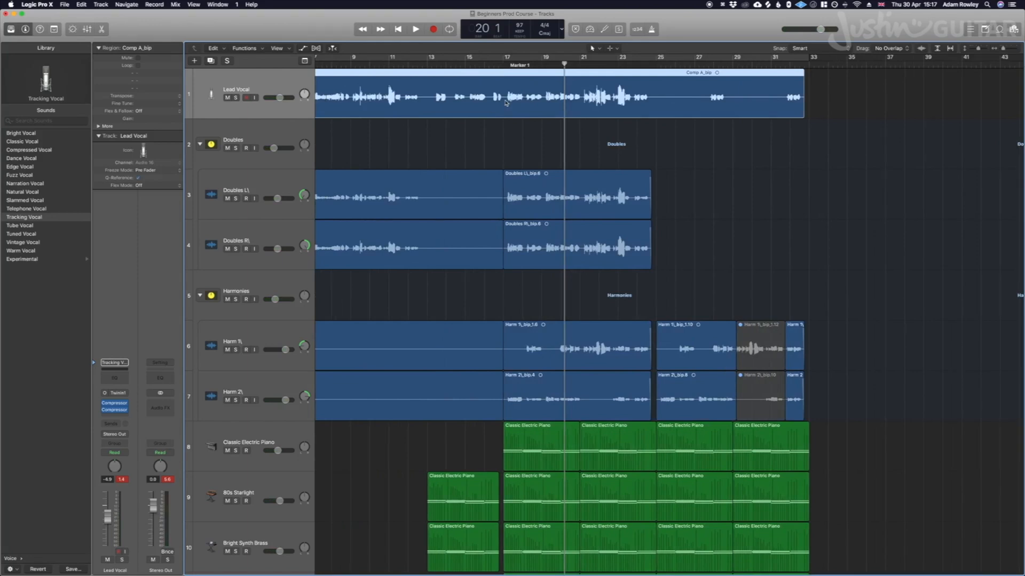
pyautogui.press('a')
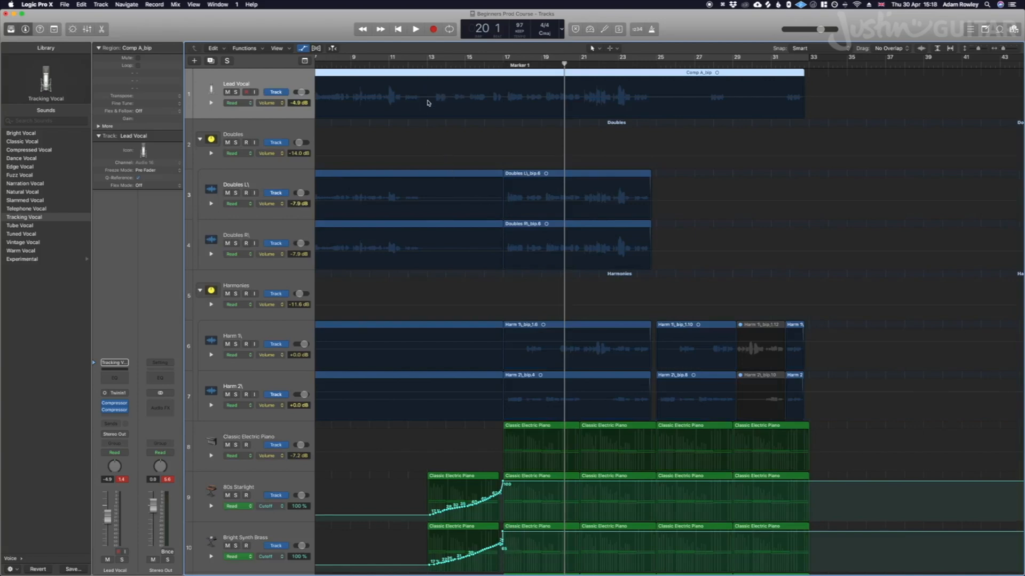
pyautogui.moveTo(426, 99); pyautogui.dragTo(502, 104)
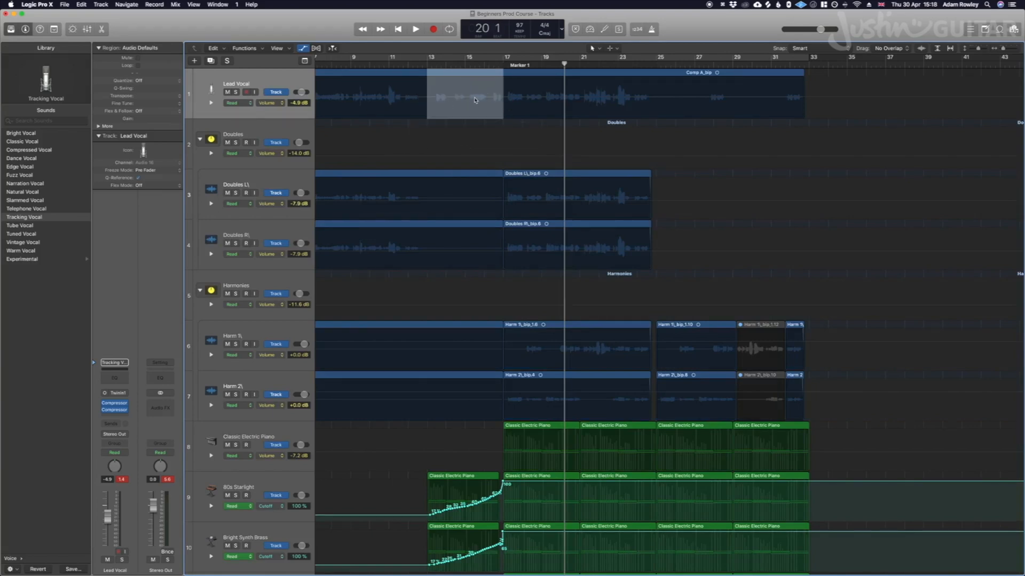
pyautogui.click(475, 100)
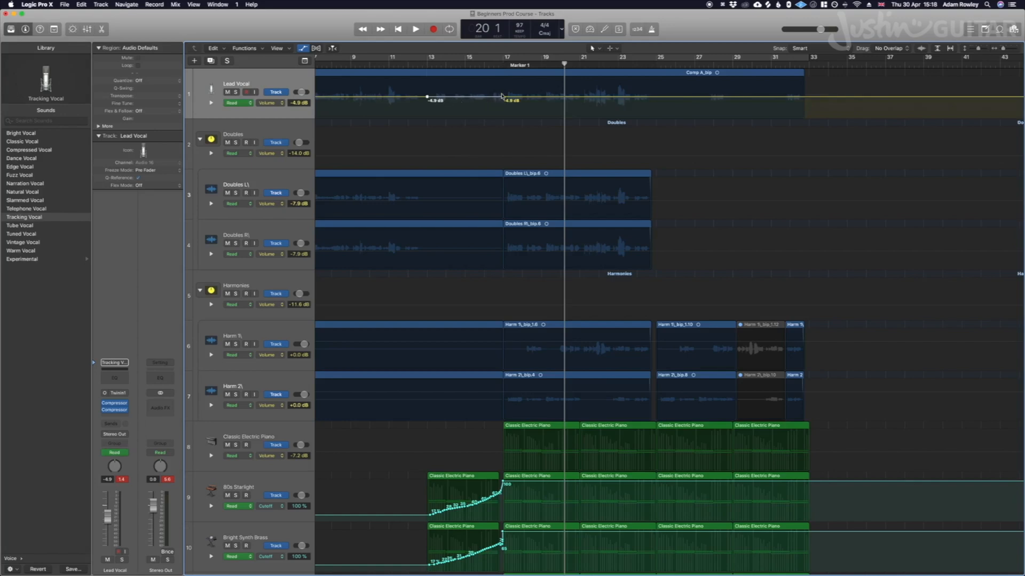
pyautogui.moveTo(482, 100)
pyautogui.mouseDown()
pyautogui.moveTo(476, 86)
pyautogui.moveTo(475, 127)
pyautogui.moveTo(468, 82)
pyautogui.moveTo(468, 105)
pyautogui.mouseUp()
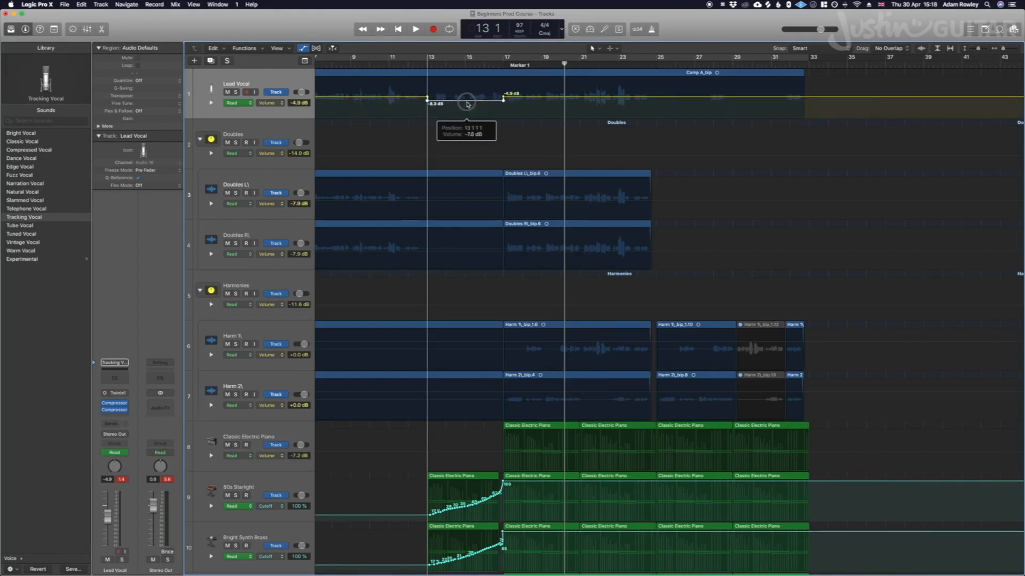
pyautogui.moveTo(467, 103); pyautogui.dragTo(467, 104)
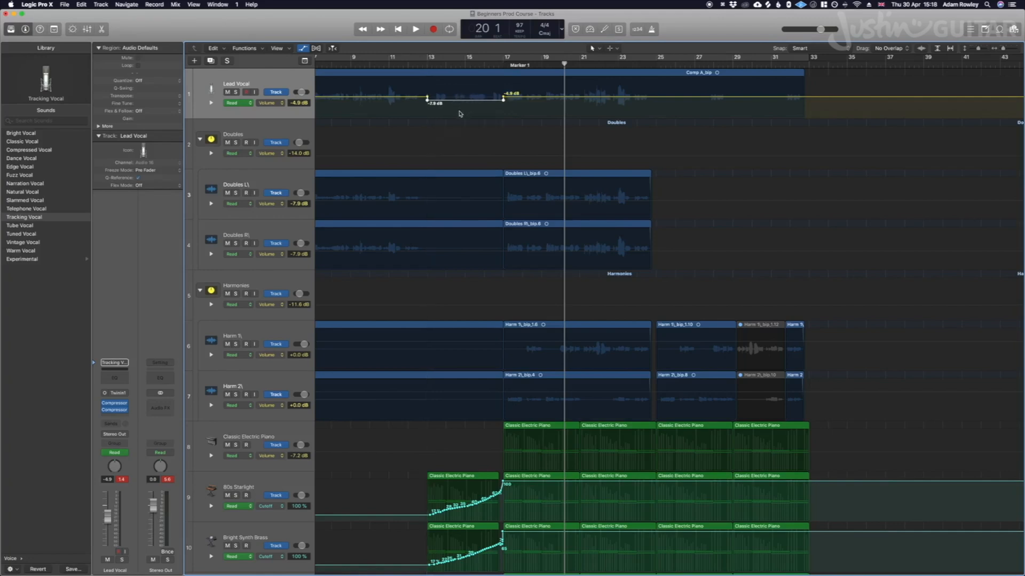
# Step: Play from bar 13 and reduce the Lead Vocal's automated volume for bars 13 to 17 to -8.7 dB
pyautogui.click(434, 64)
pyautogui.press('space')
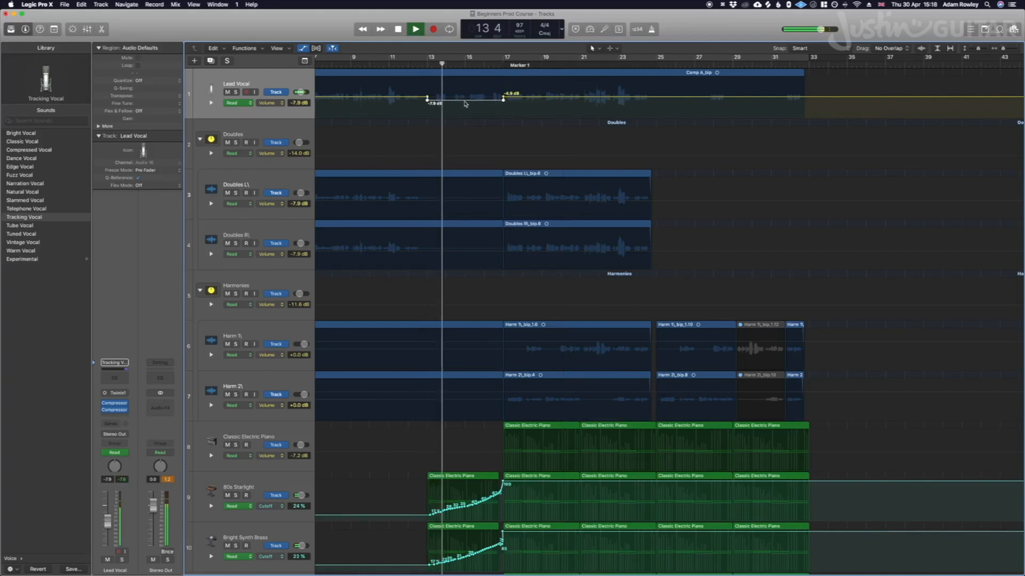
pyautogui.moveTo(466, 103); pyautogui.dragTo(465, 105)
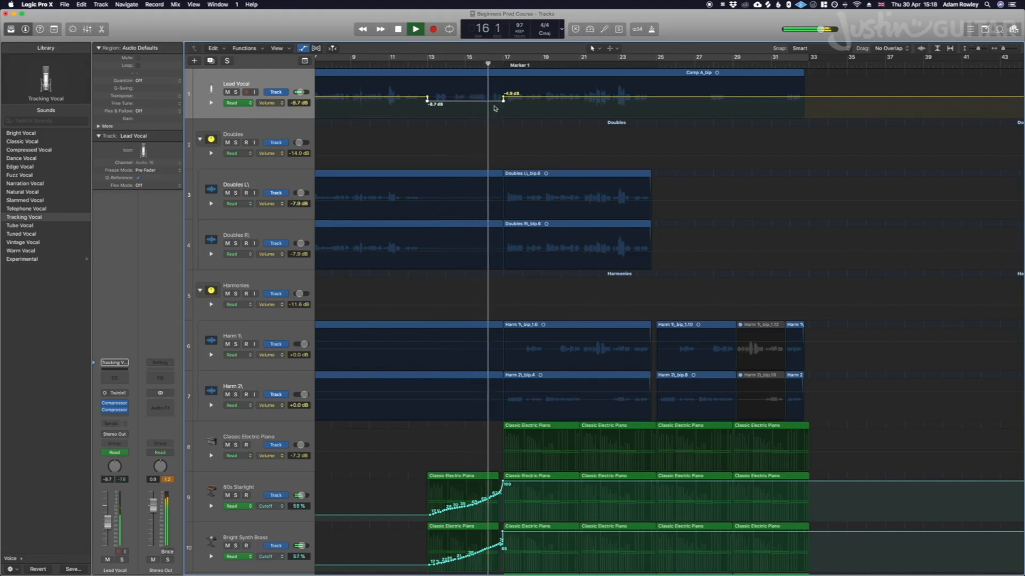
pyautogui.press('space')
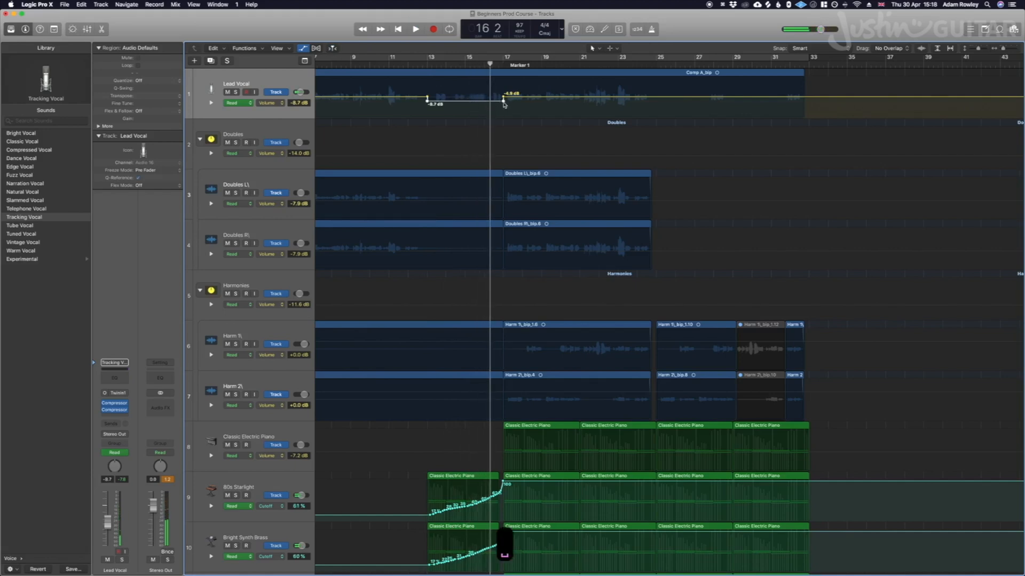
# Step: Raise the end point of the Lead Vocal's lowered volume section near bar 17 to about -7 dB, making a gradual ramp
pyautogui.click(502, 77)
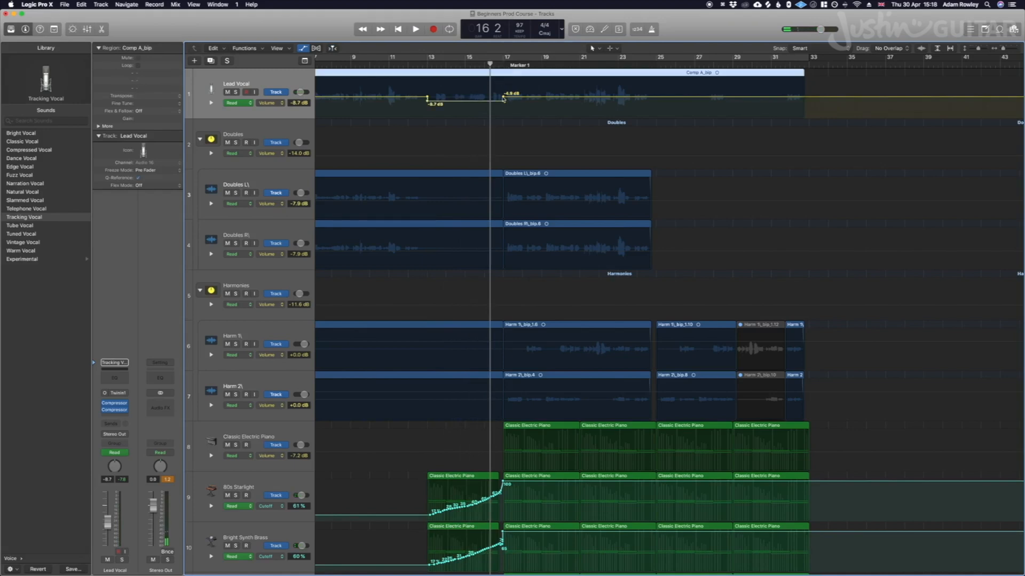
pyautogui.click(502, 100)
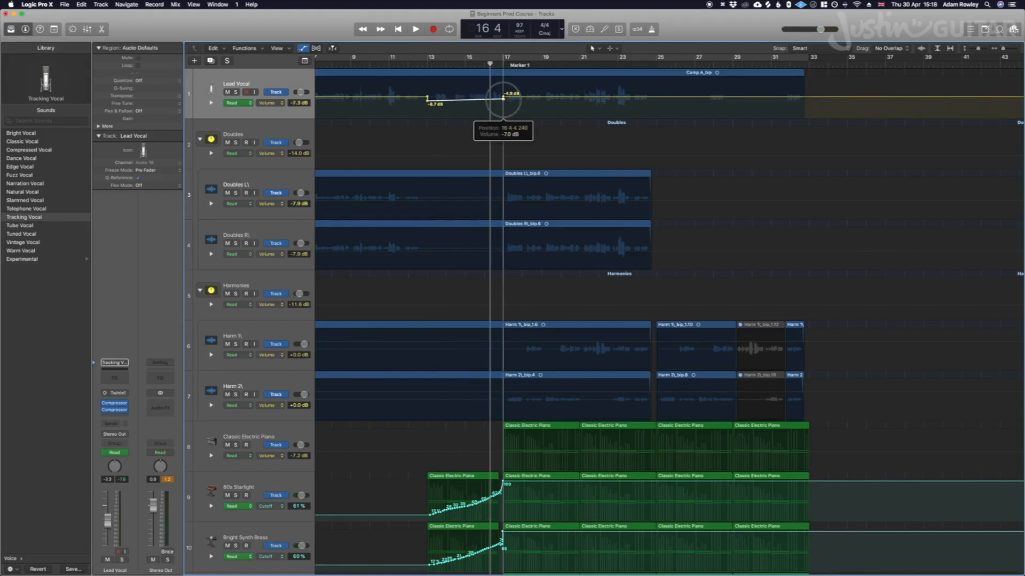
pyautogui.moveTo(502, 100); pyautogui.dragTo(503, 99)
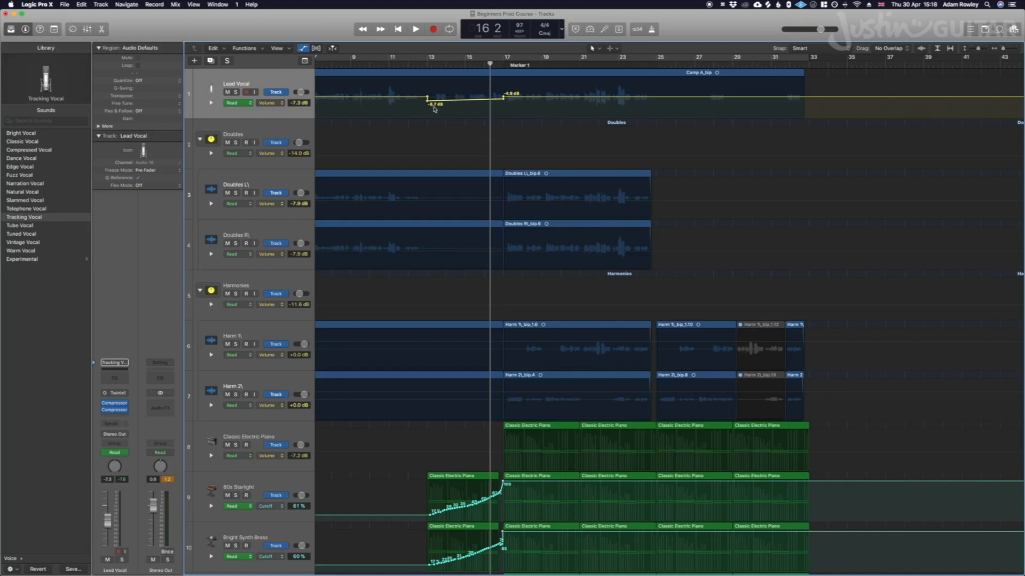
pyautogui.click(503, 98)
pyautogui.moveTo(492, 70); pyautogui.dragTo(496, 71)
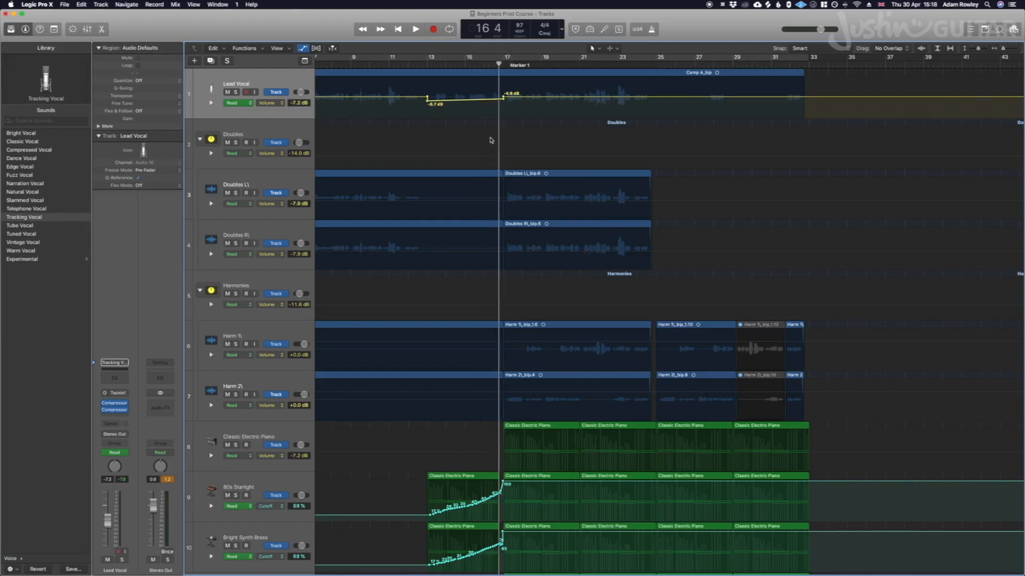
pyautogui.hscroll(-3, 491, 140)
pyautogui.scroll(-5, 491, 141)
pyautogui.scroll(5, 577, 287)
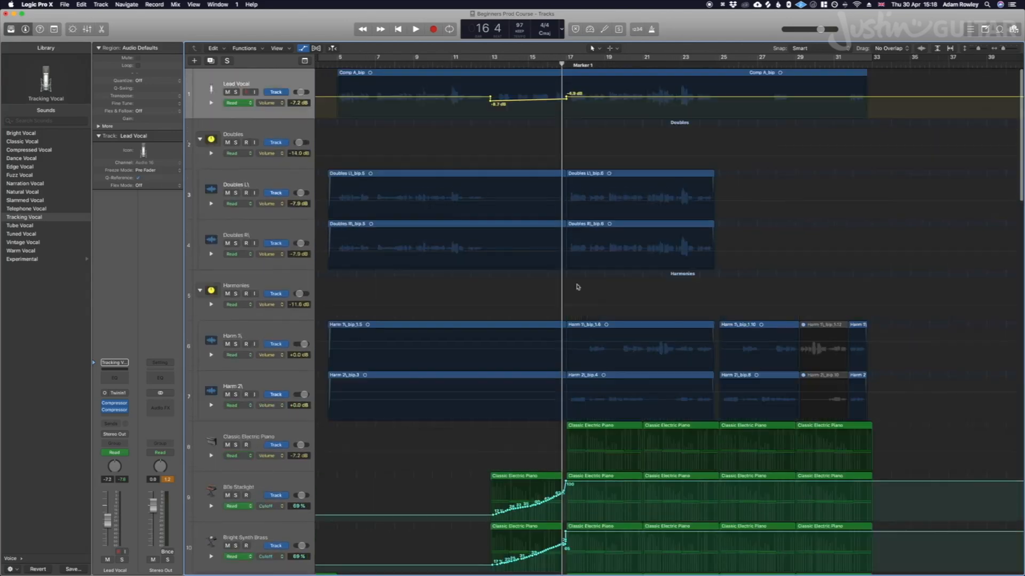
pyautogui.hscroll(5, 506, 100)
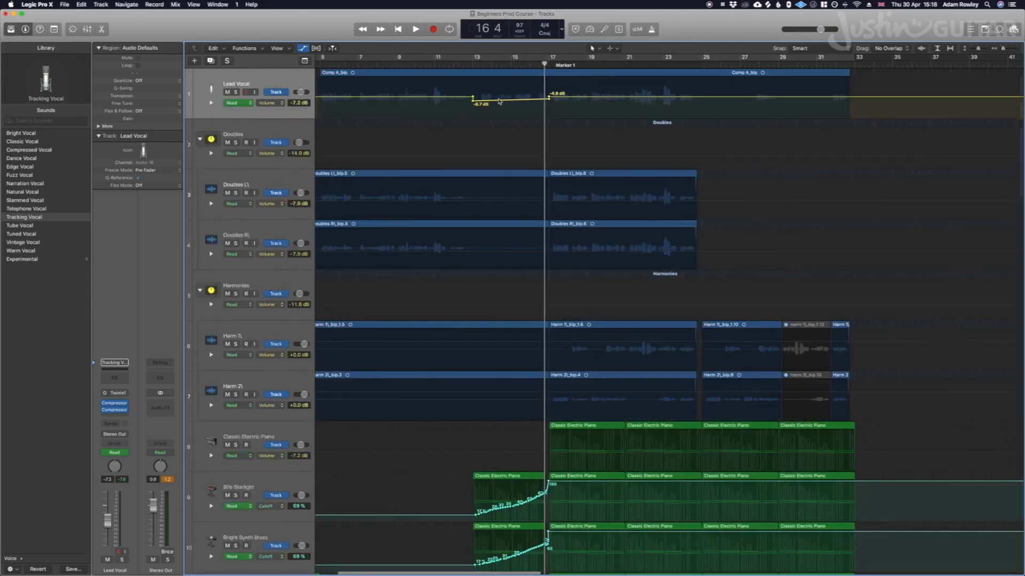
pyautogui.hscroll(1, 489, 105)
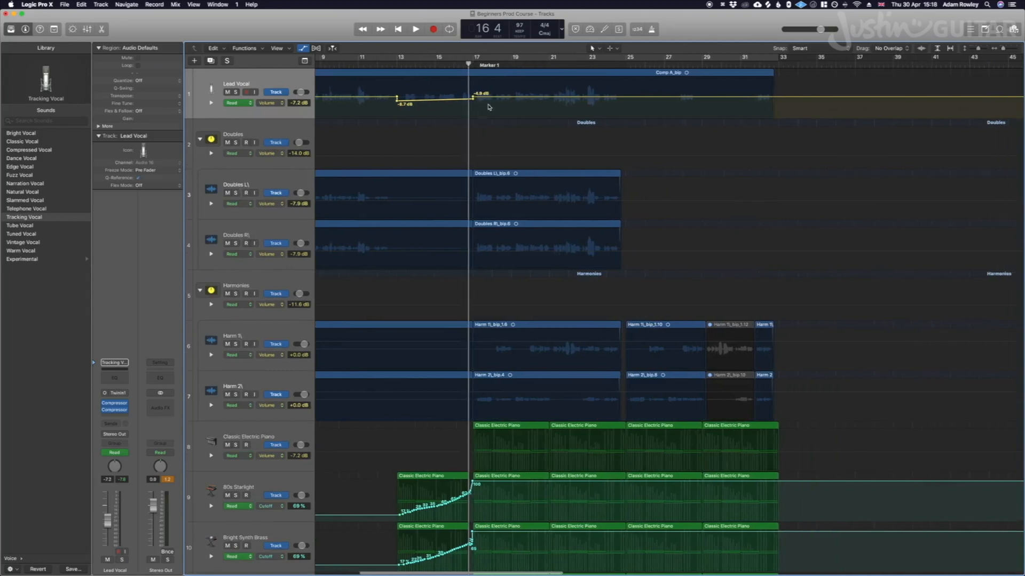
# Step: Raise the Lead Vocal's automated volume from bar 17 onward to -2.7 dB and play the section
pyautogui.moveTo(594, 99)
pyautogui.moveTo(594, 98); pyautogui.dragTo(593, 97)
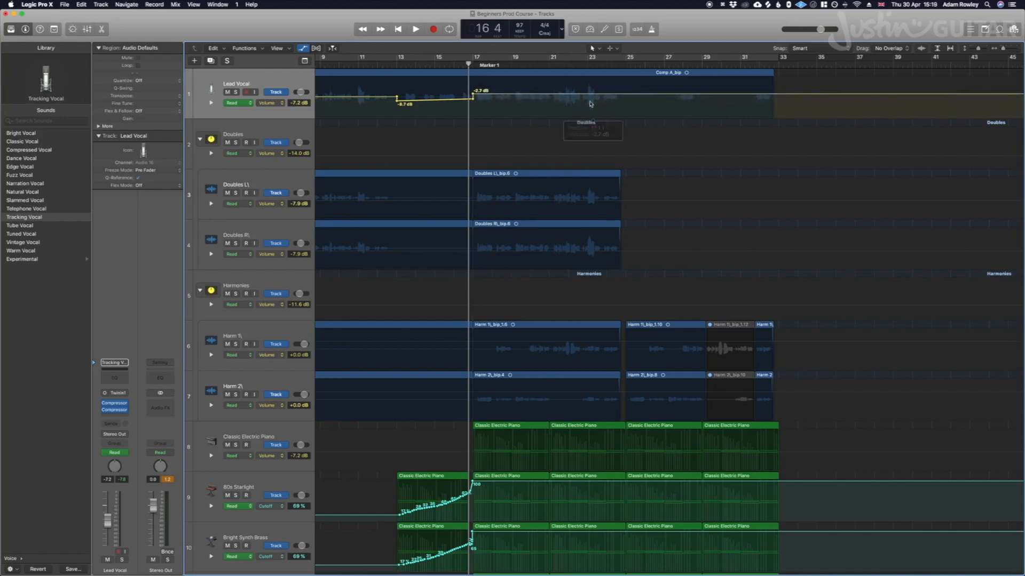
pyautogui.press('space')
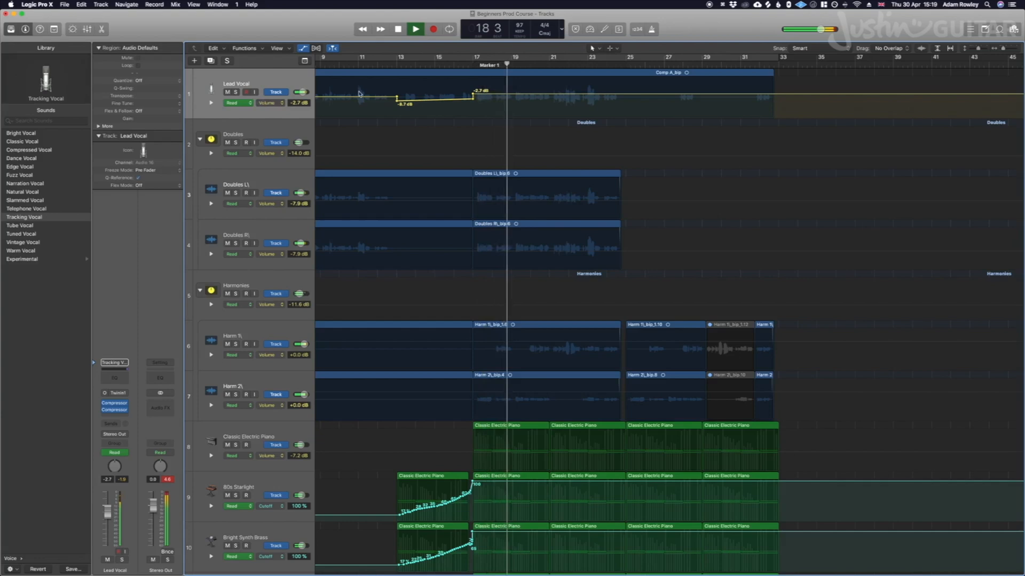
pyautogui.press('a')
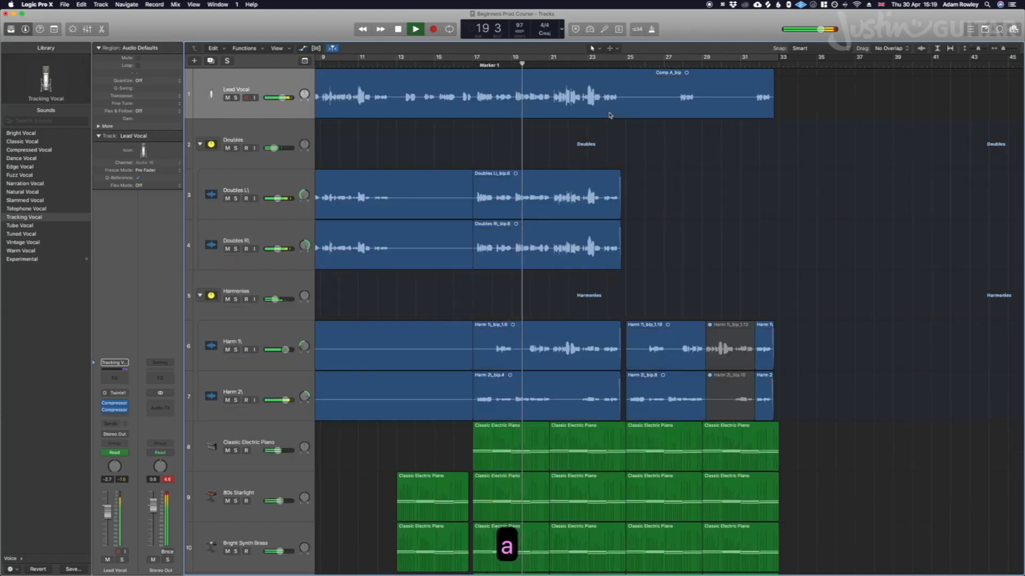
pyautogui.press('a')
pyautogui.hscroll(-4, 587, 134)
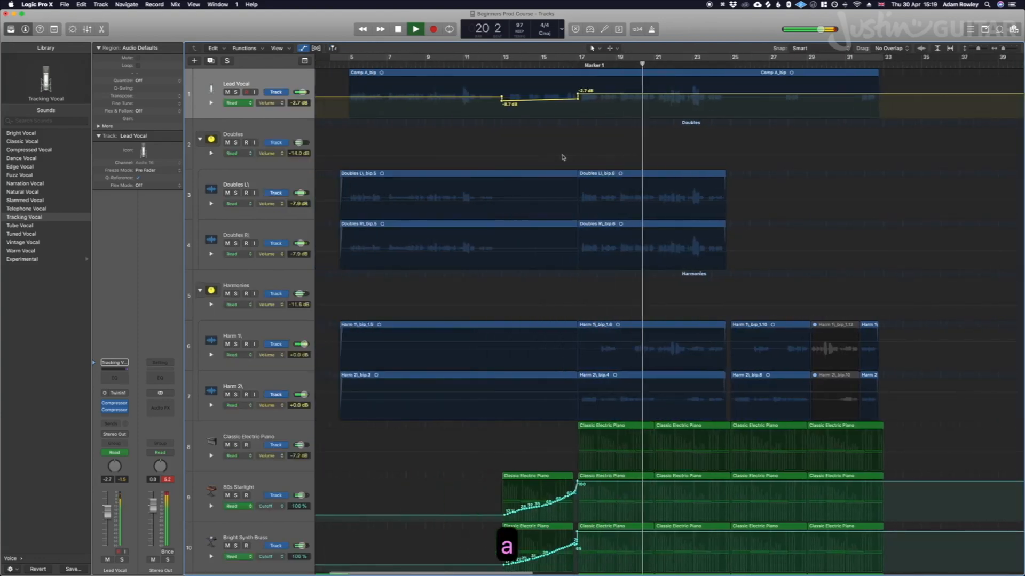
pyautogui.press('space')
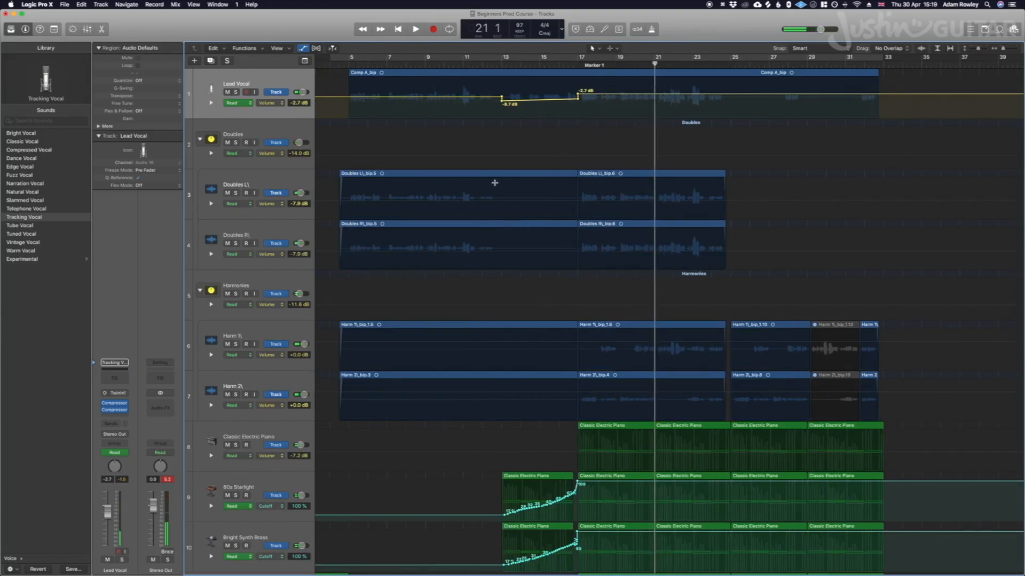
# Step: Raise the automated volume of both Doubles tracks over their bar 17 regions to -5.9 dB
pyautogui.moveTo(577, 178); pyautogui.dragTo(725, 233)
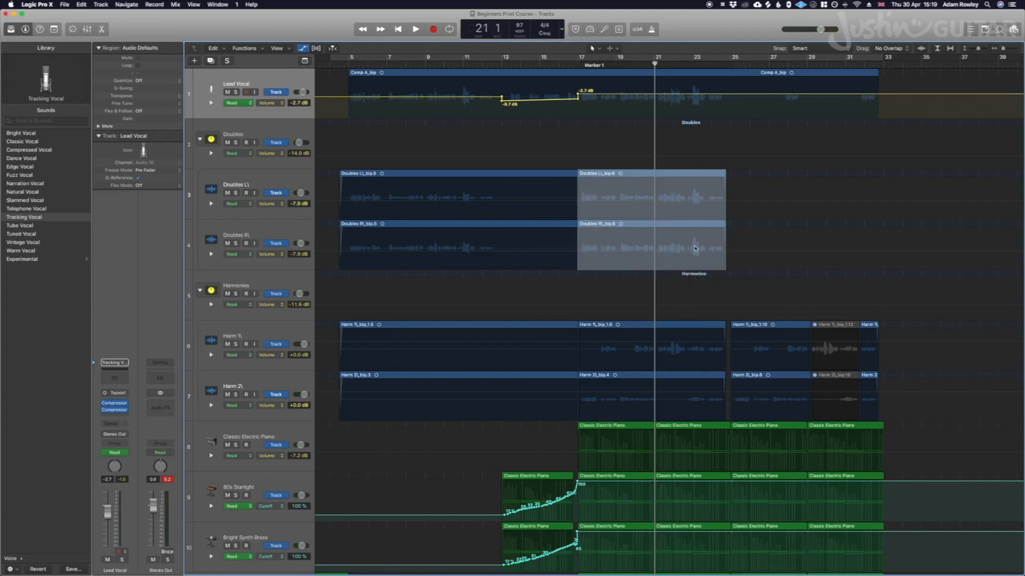
pyautogui.click(695, 254)
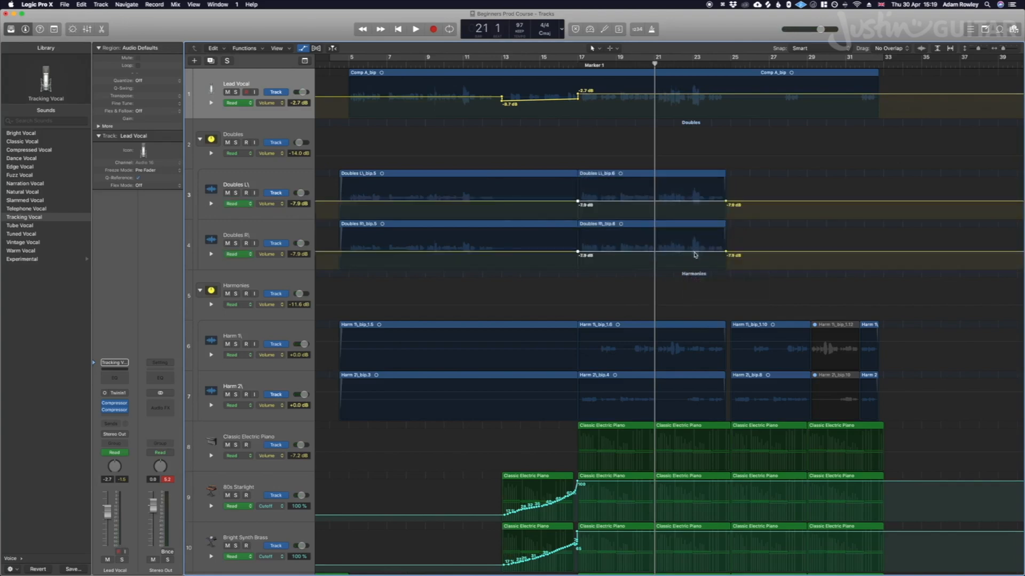
pyautogui.moveTo(694, 254); pyautogui.dragTo(695, 253)
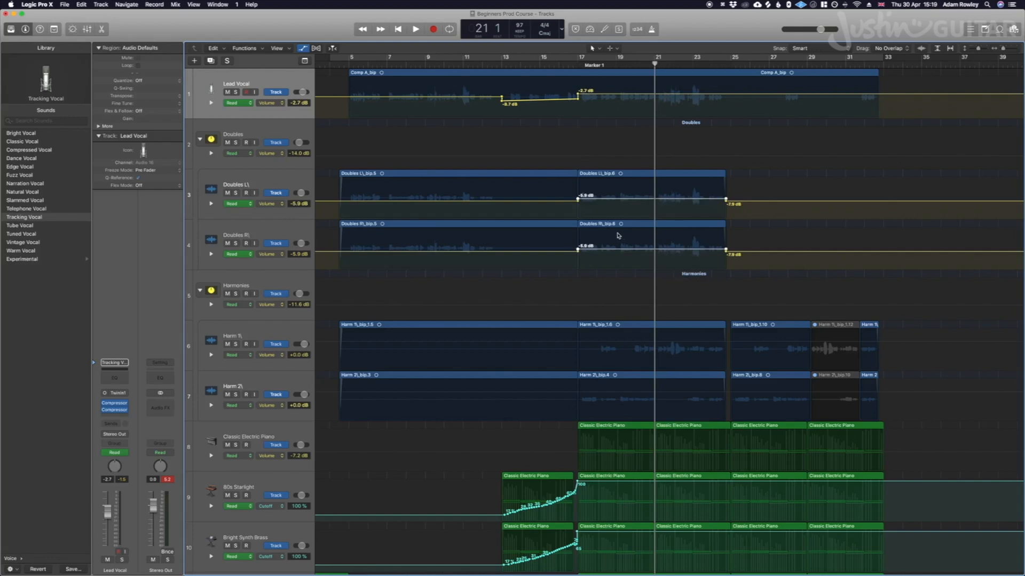
pyautogui.scroll(-5, 618, 235)
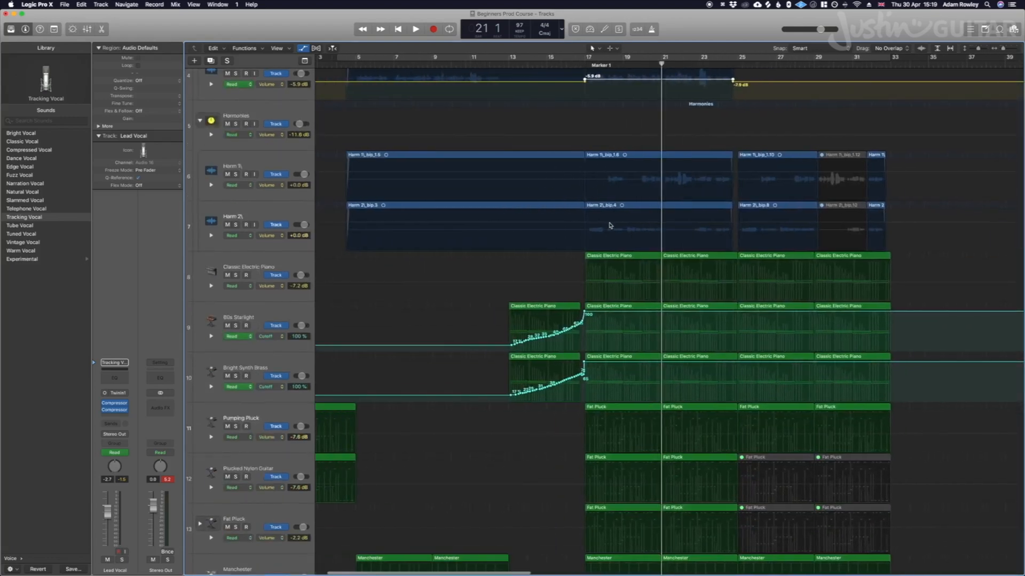
pyautogui.hscroll(3, 610, 225)
pyautogui.scroll(5, 654, 167)
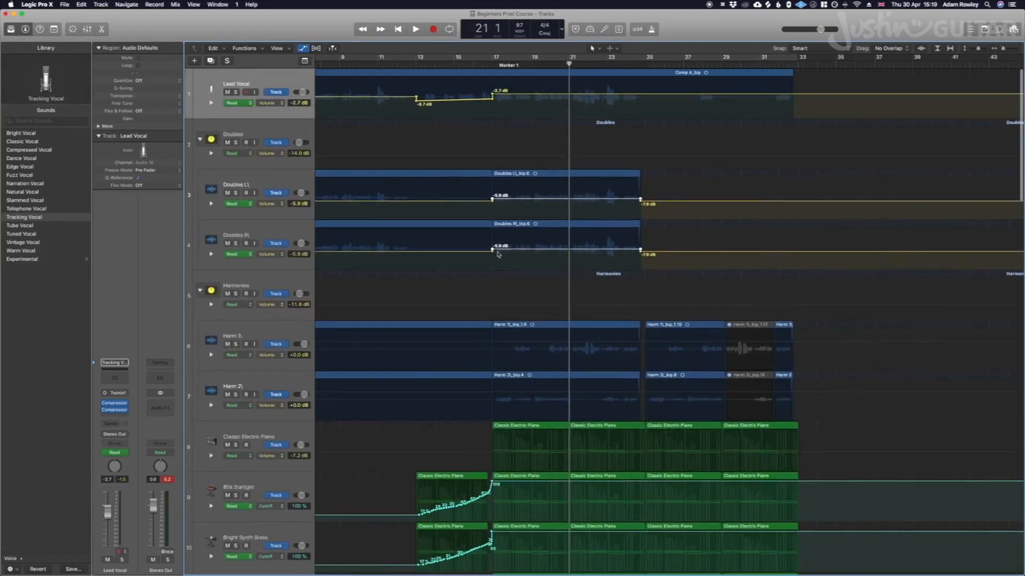
# Step: Hide the track automation, play from just before bar 17 and set the Harmonies group's volume to -11.2 dB
pyautogui.press('a')
pyautogui.hscroll(-1, 522, 73)
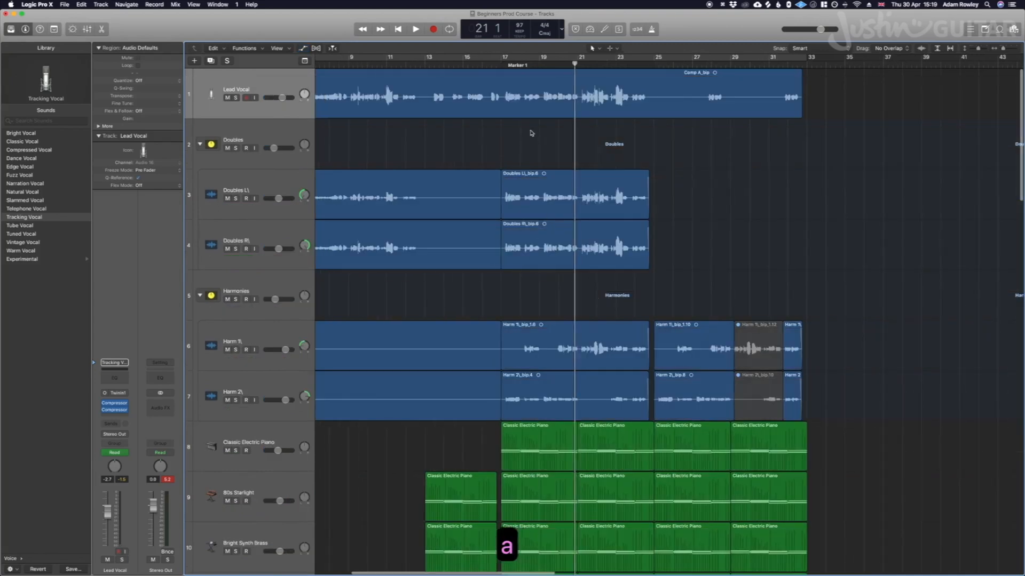
pyautogui.click(507, 64)
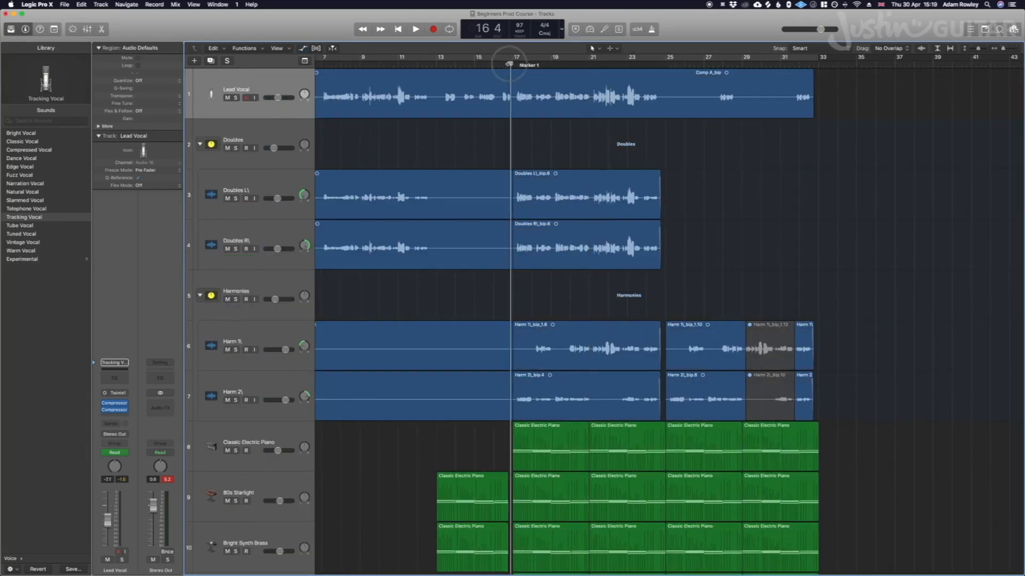
pyautogui.press('space')
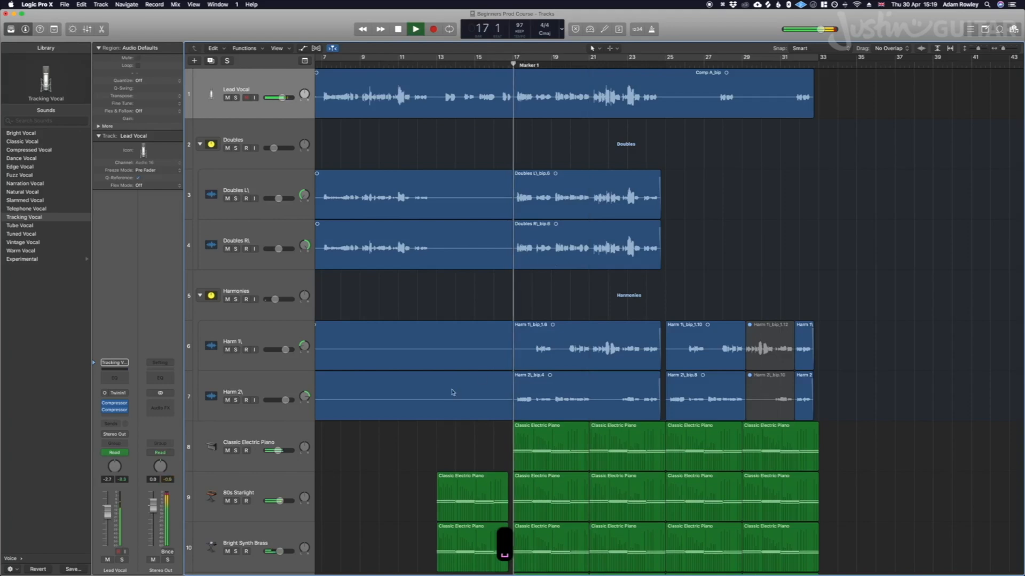
pyautogui.moveTo(275, 300); pyautogui.dragTo(273, 301)
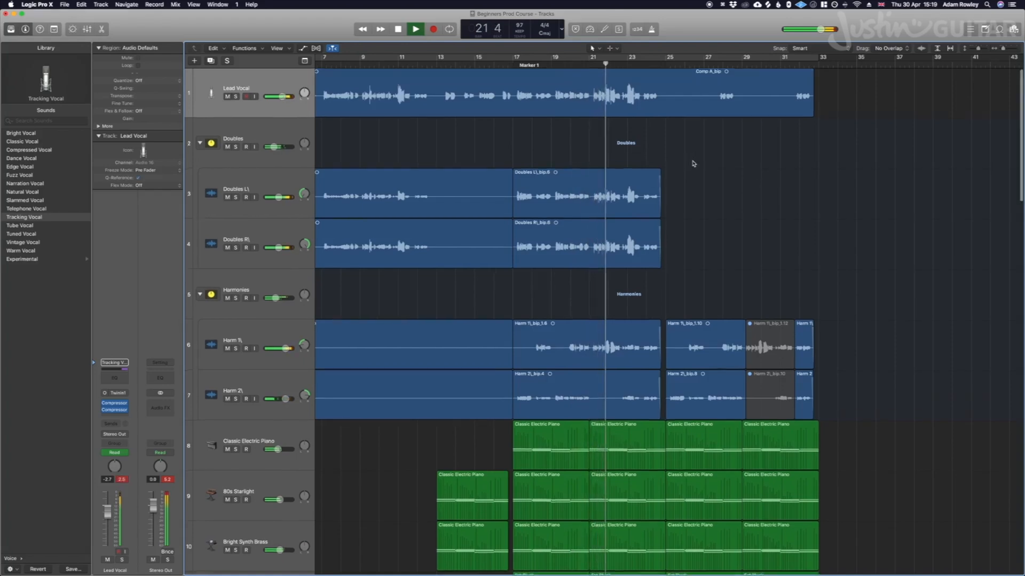
pyautogui.scroll(-3, 694, 162)
pyautogui.hscroll(4, 691, 163)
pyautogui.hscroll(-4, 691, 163)
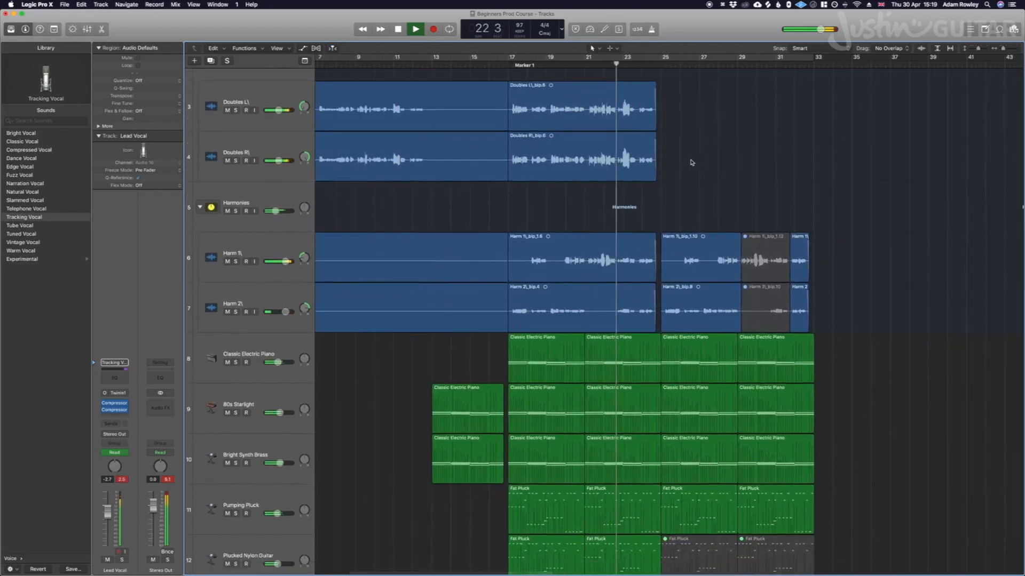
pyautogui.scroll(-3, 691, 162)
pyautogui.scroll(6, 690, 163)
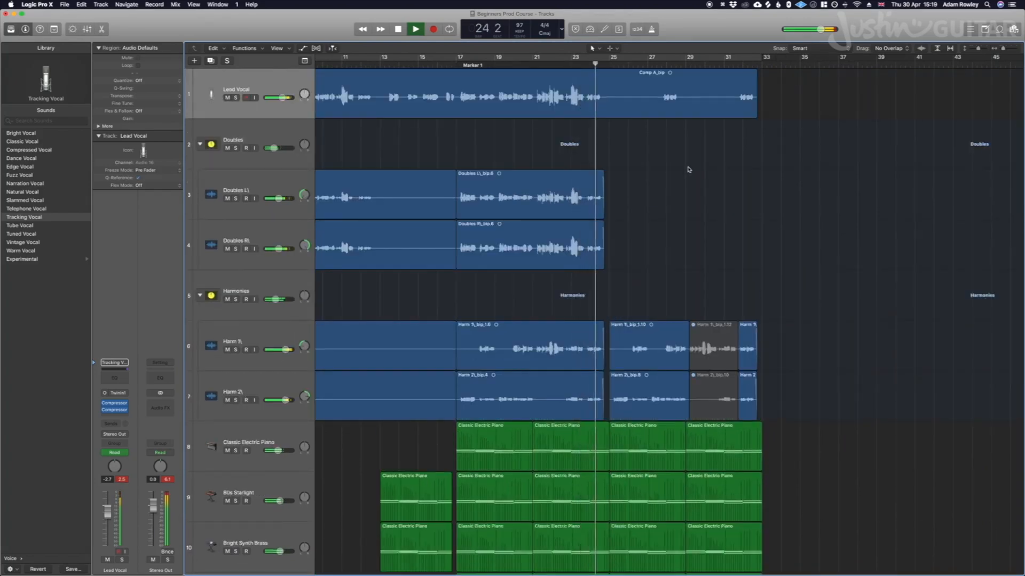
# Step: Lower the Lead Vocal's automated volume from bar 17 to -3.5 dB and both Doubles' bar 17 regions to about -6.6 dB
pyautogui.press('a')
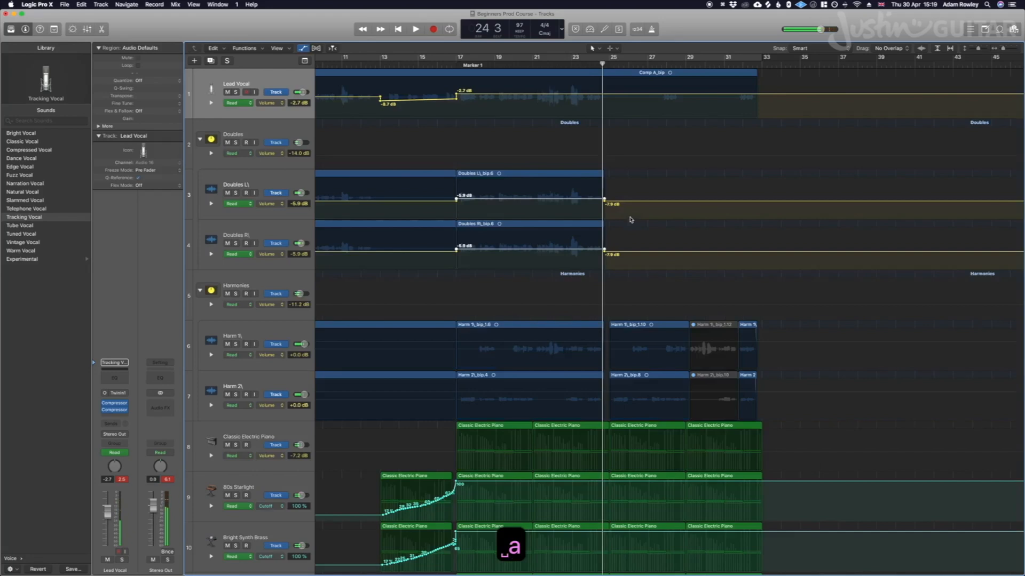
pyautogui.moveTo(563, 97); pyautogui.dragTo(564, 99)
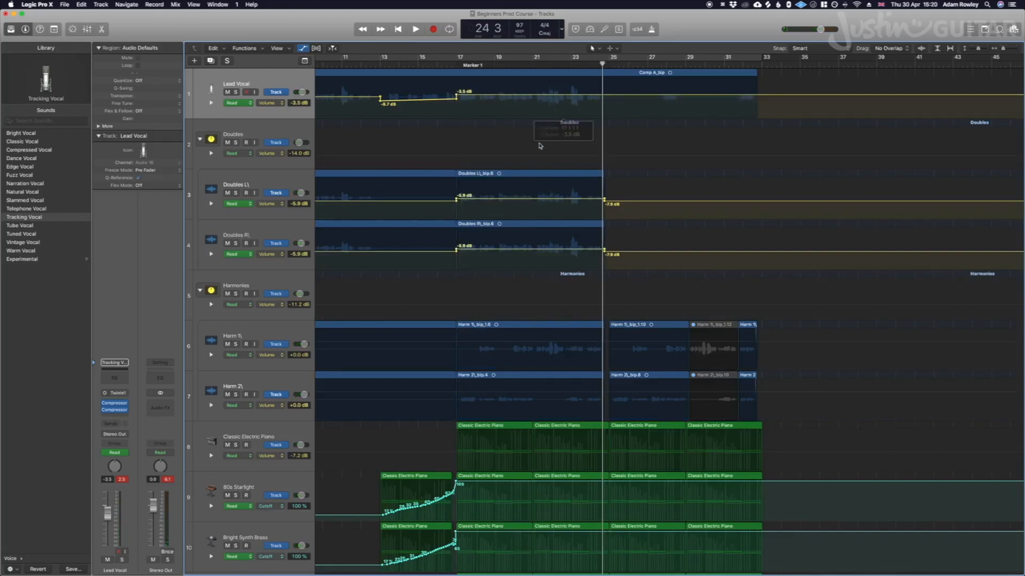
pyautogui.moveTo(457, 183); pyautogui.dragTo(603, 243)
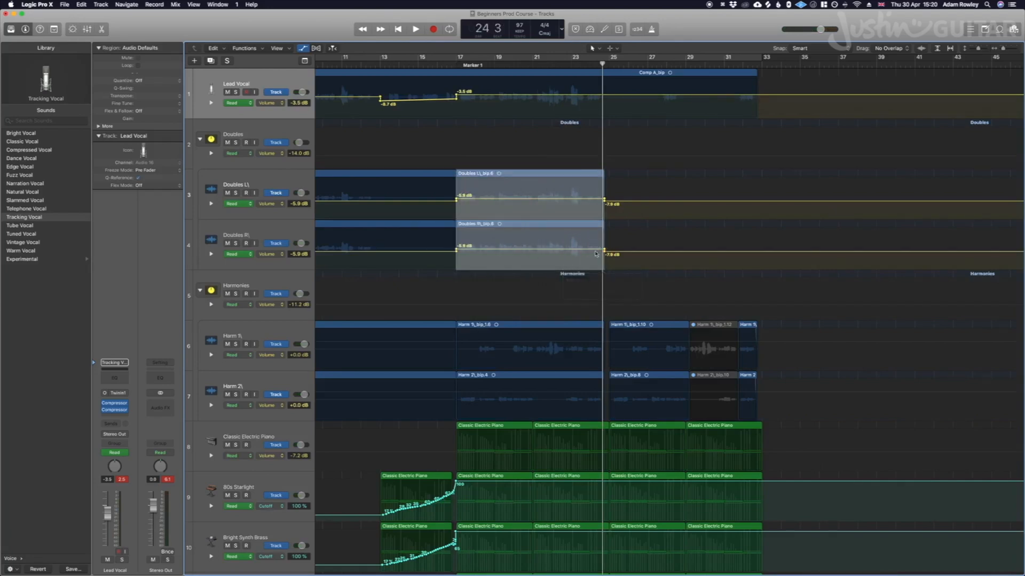
pyautogui.click(587, 253)
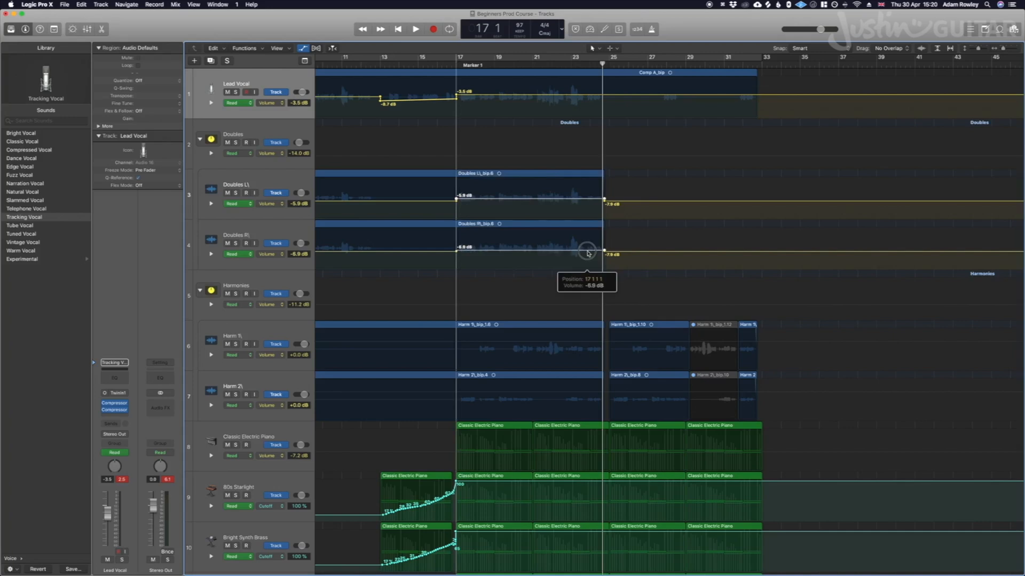
pyautogui.moveTo(588, 253); pyautogui.dragTo(574, 253)
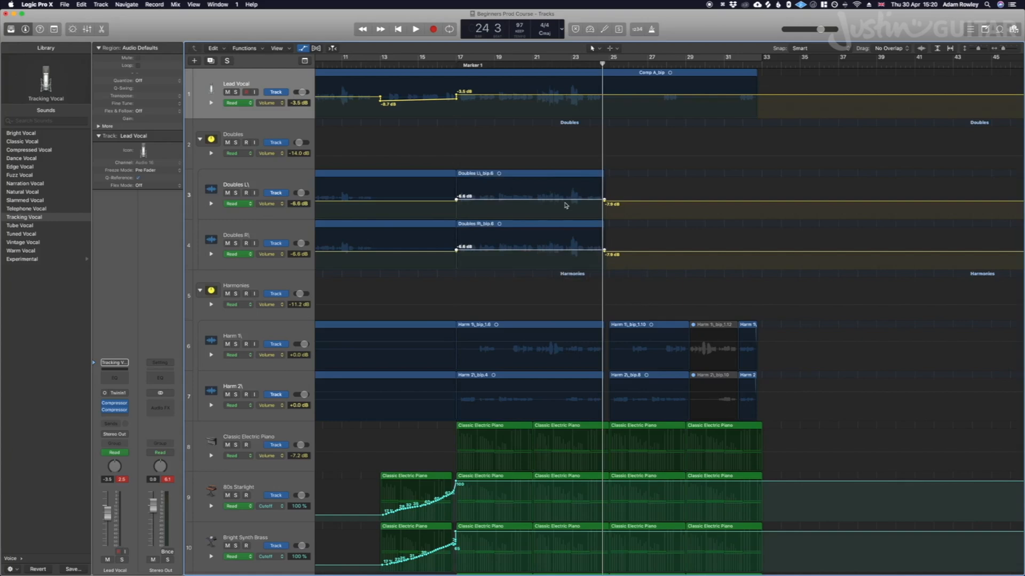
pyautogui.press('a')
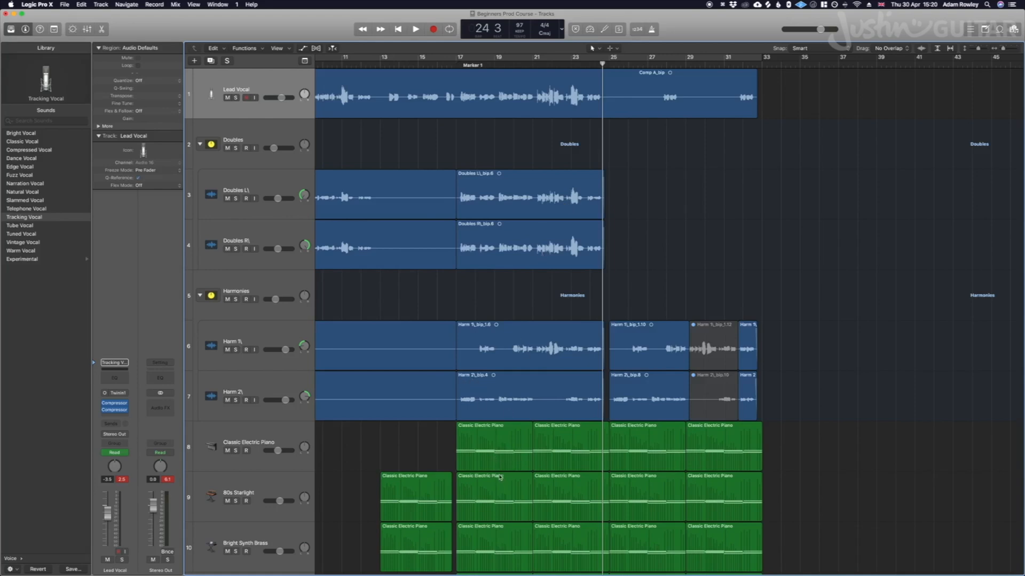
# Step: Play from bar 16 with automation shown and reduce the Lead Vocal's volume from bar 17 onward to -4.1 dB
pyautogui.click(446, 64)
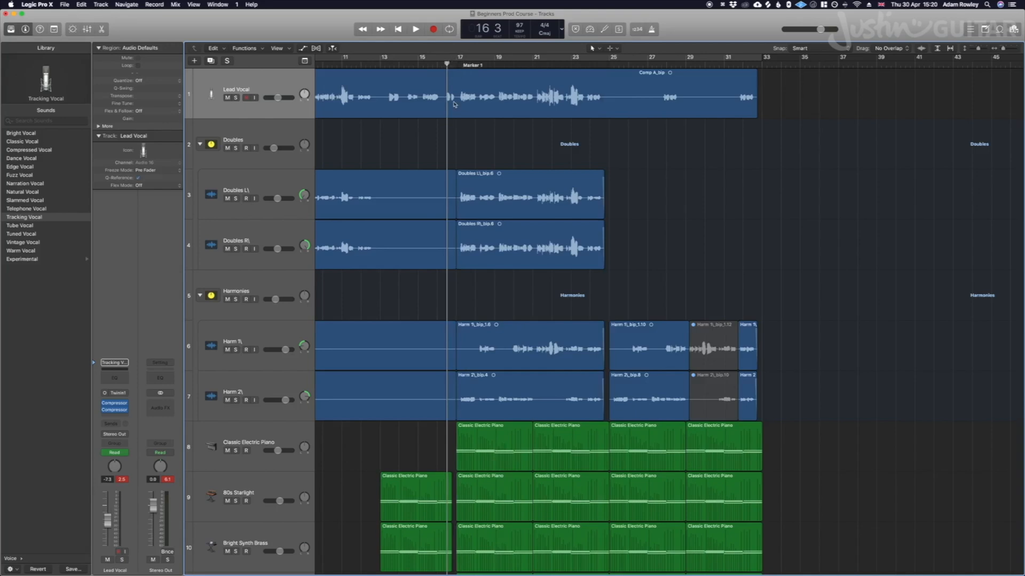
pyautogui.press('space')
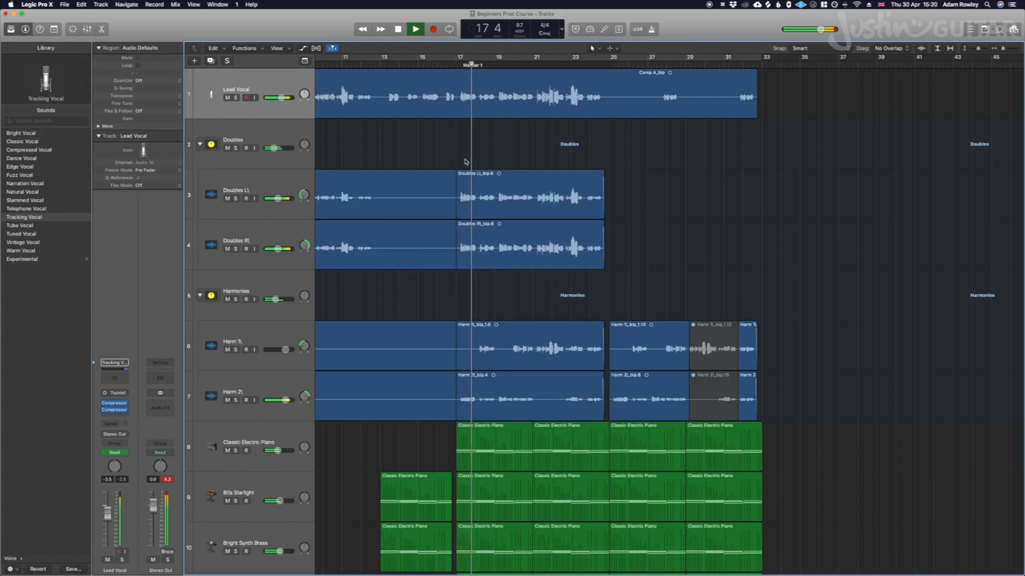
pyautogui.press('a')
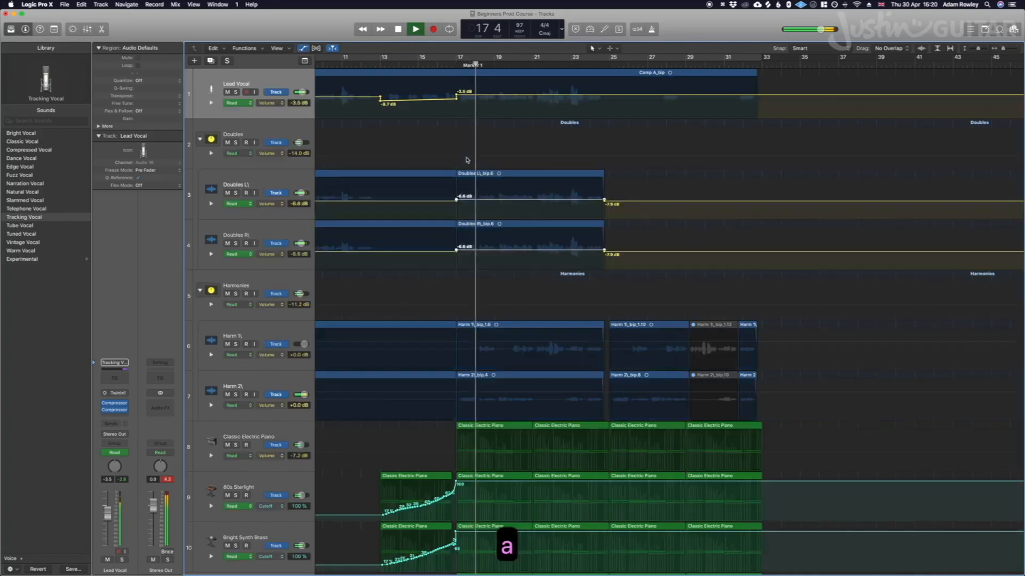
pyautogui.click(457, 98)
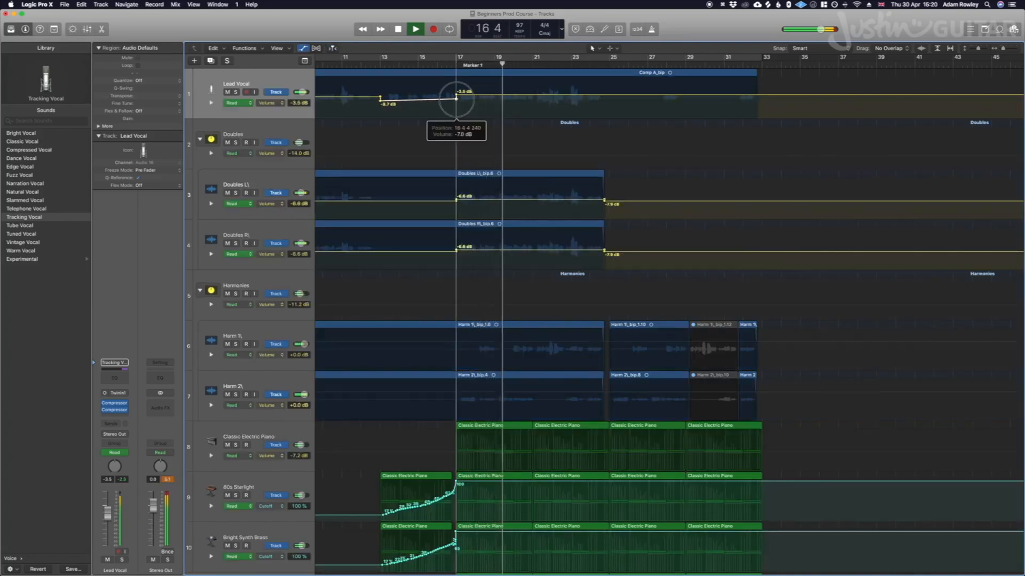
pyautogui.click(468, 97)
pyautogui.moveTo(468, 97); pyautogui.dragTo(467, 98)
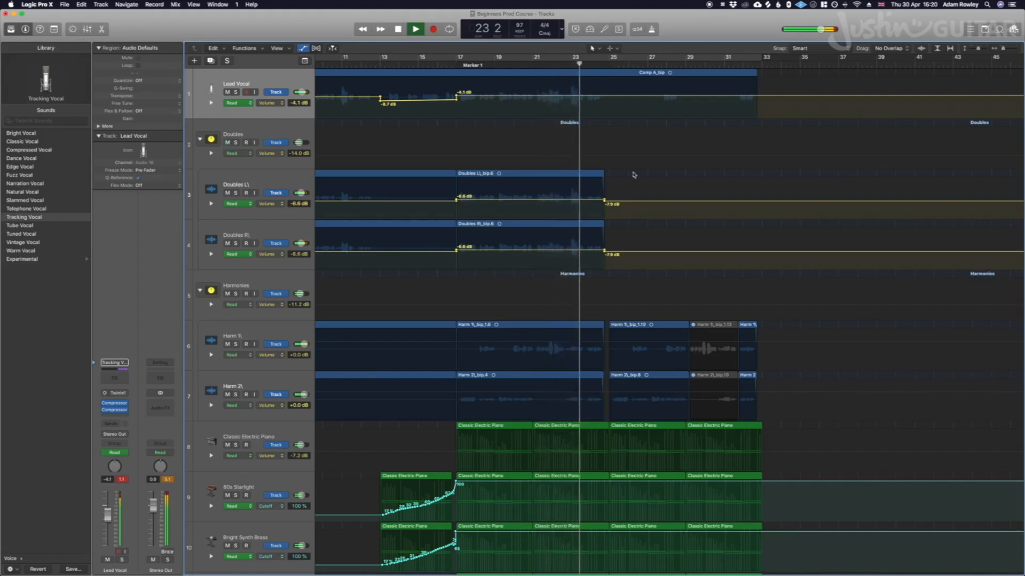
# Step: Listen to the vocal balance from bar 27, hide the track automation and replay the mix from just before bar 13
pyautogui.click(660, 64)
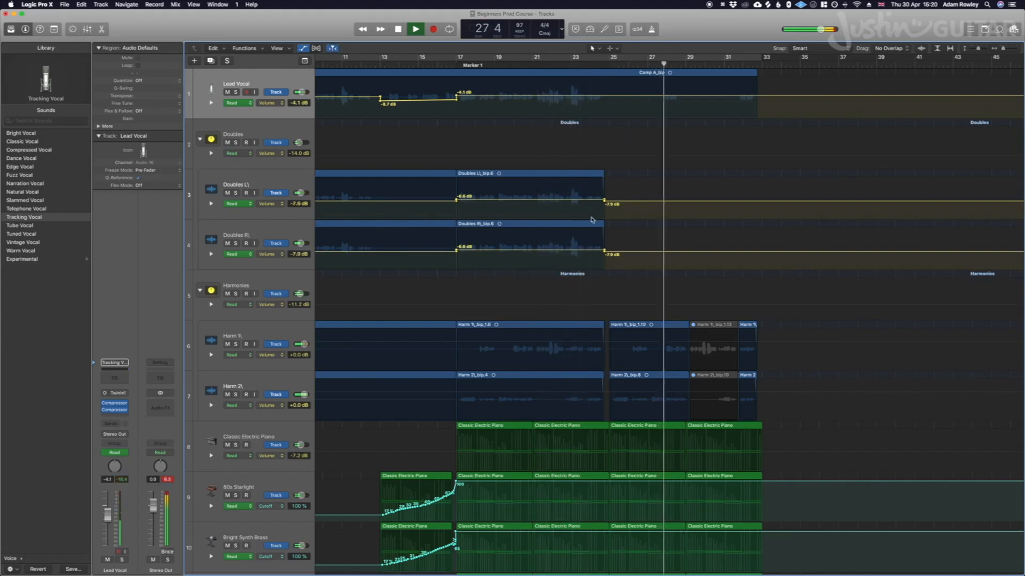
pyautogui.hscroll(-5, 590, 222)
pyautogui.press('a')
pyautogui.press('space')
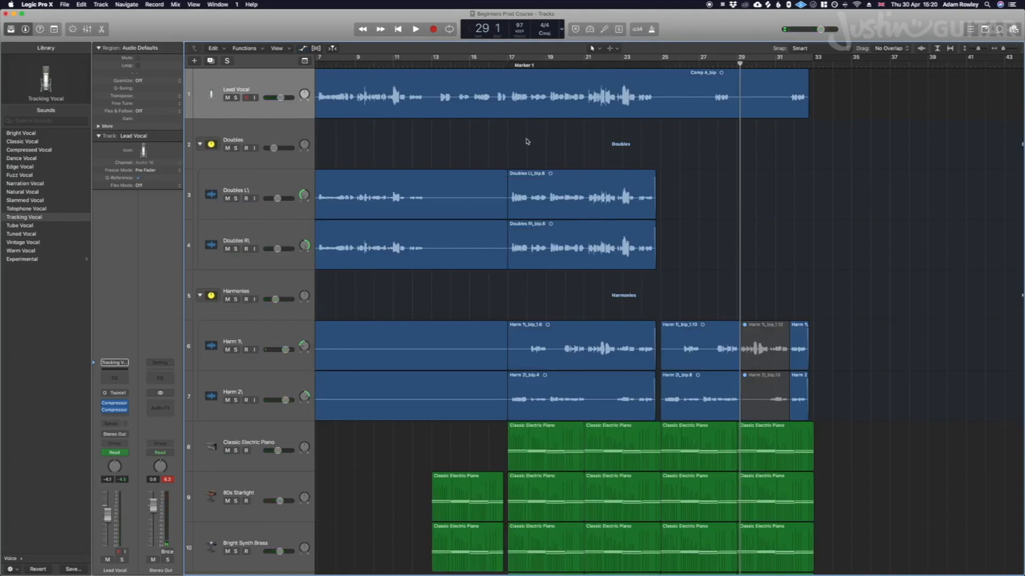
pyautogui.scroll(-3, 533, 133)
pyautogui.scroll(3, 534, 123)
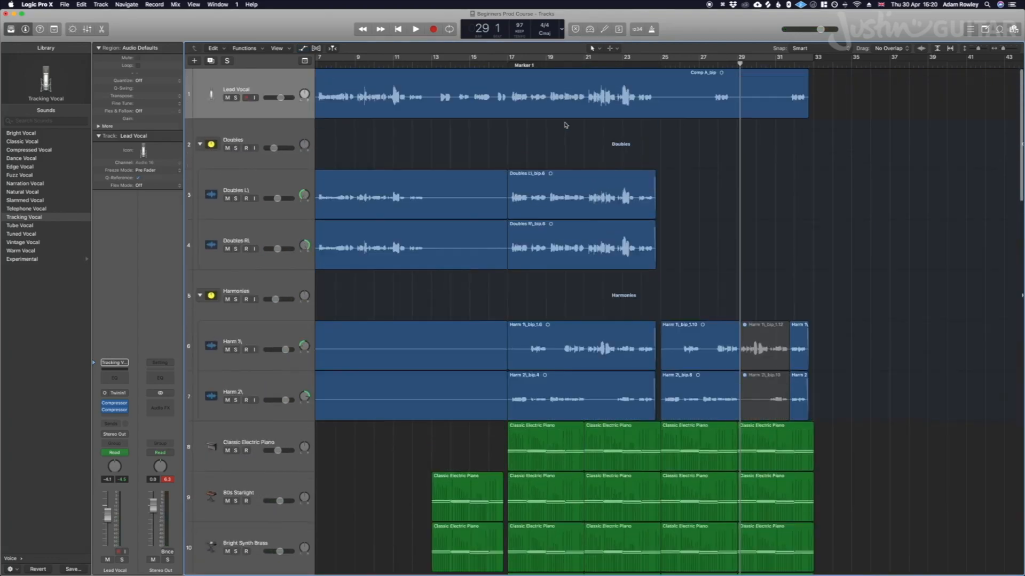
pyautogui.hscroll(-1, 530, 104)
pyautogui.click(451, 59)
pyautogui.press('space')
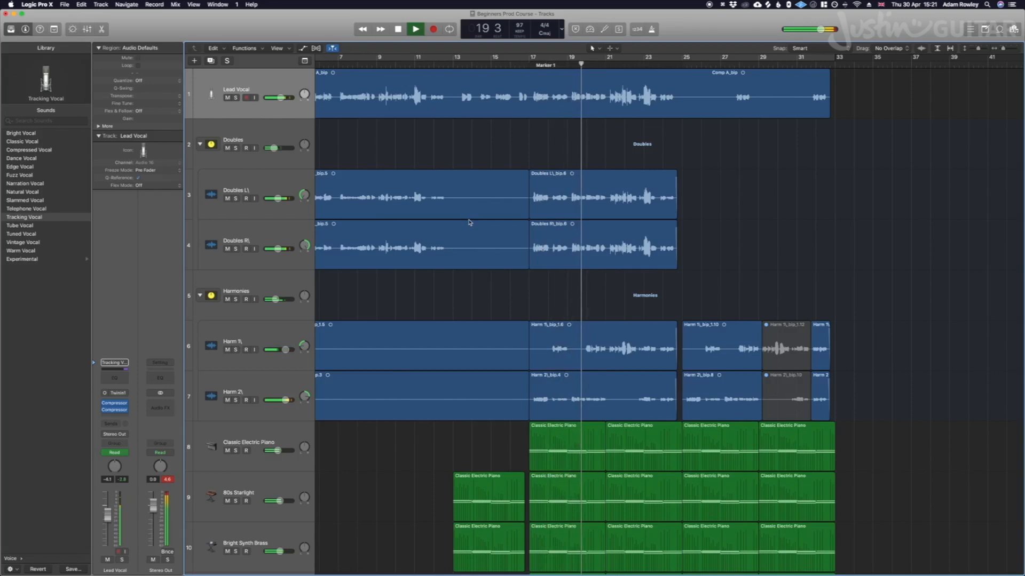
pyautogui.press('space')
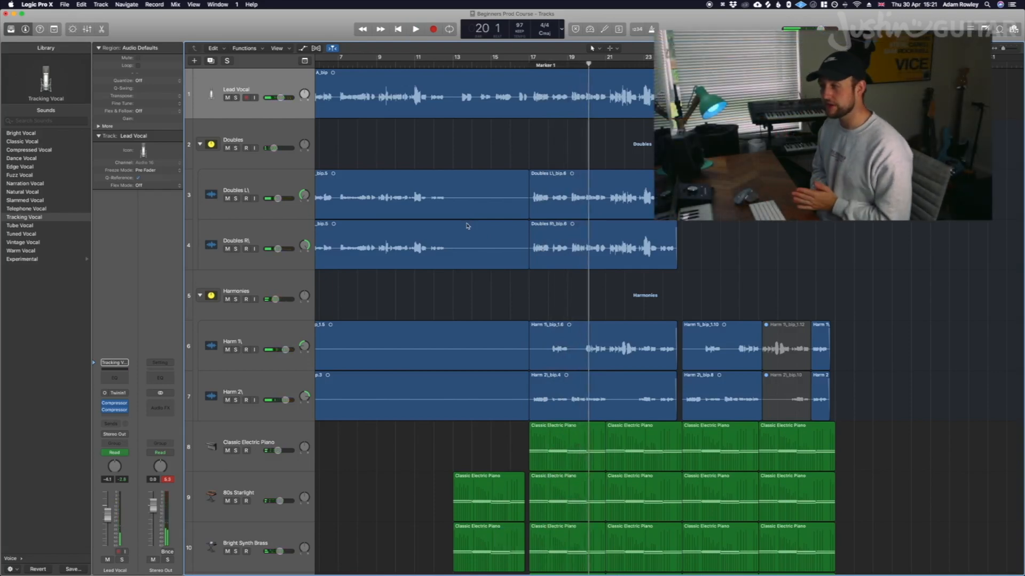
# Step: Look through the instrument, drum and effects tracks below the vocals, selecting the Pumping Pluck and Manchester tracks
pyautogui.scroll(-10, 467, 226)
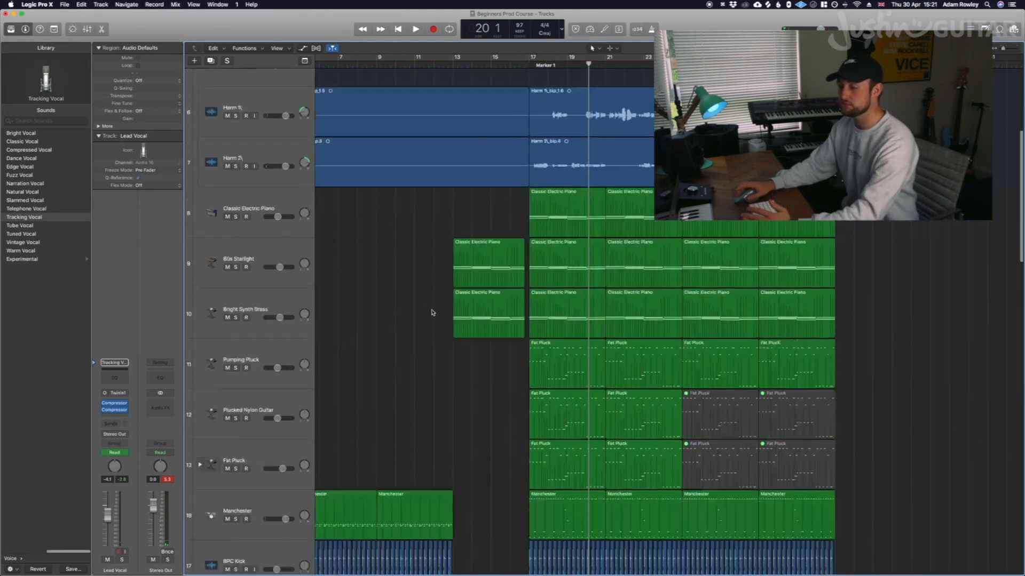
pyautogui.click(290, 290)
pyautogui.scroll(-8, 420, 363)
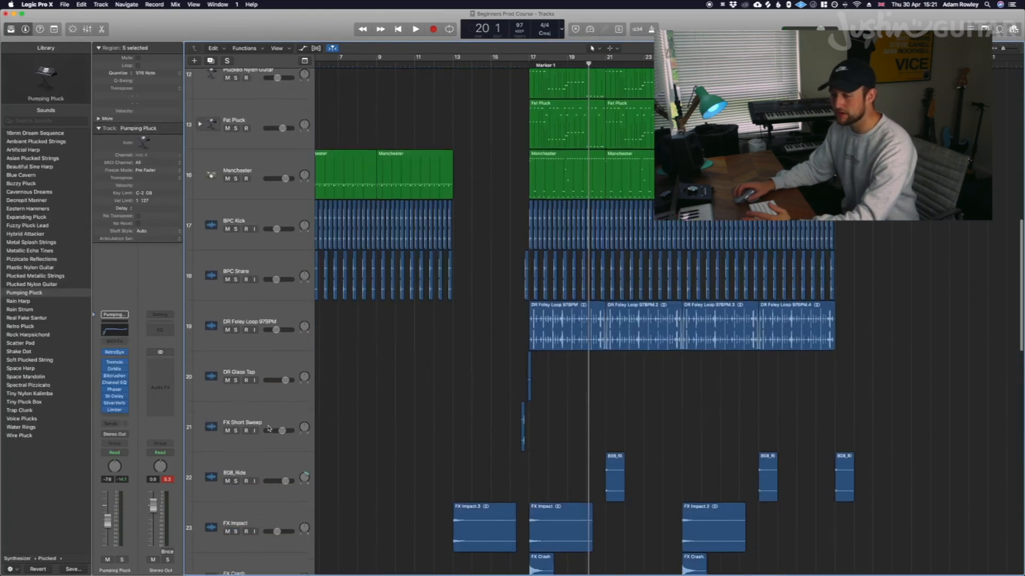
pyautogui.scroll(-2, 420, 364)
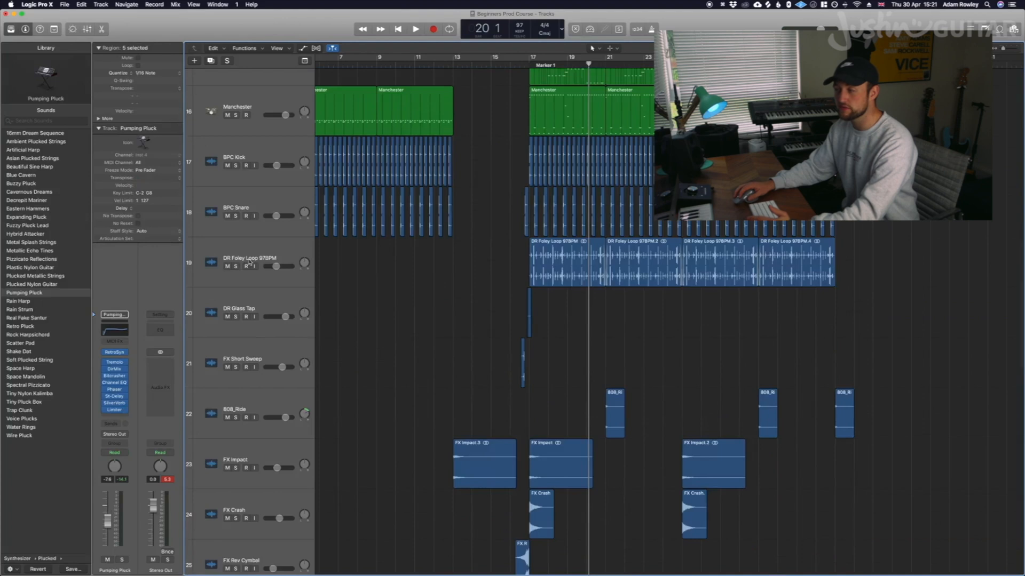
pyautogui.scroll(3, 255, 248)
pyautogui.click(259, 233)
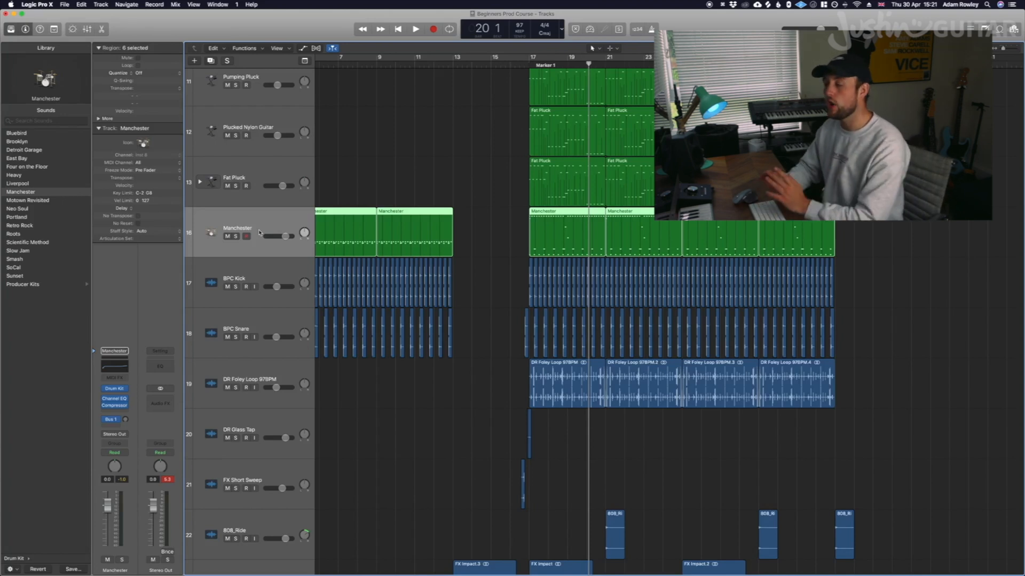
# Step: Select the Lead Vocal track, open its second Compressor and move the plug-in window clear of the lower tracks
pyautogui.scroll(10, 259, 232)
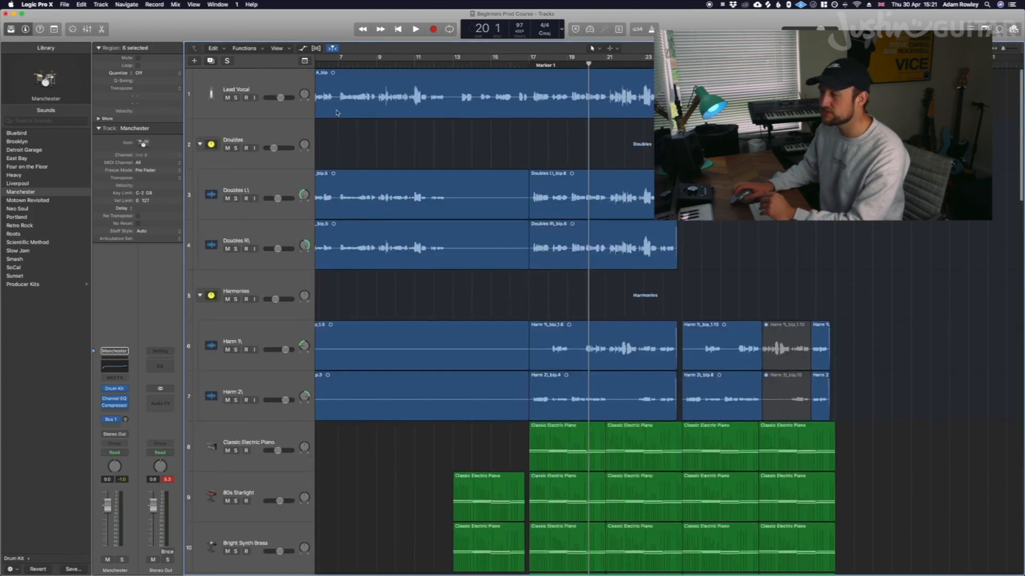
pyautogui.click(264, 85)
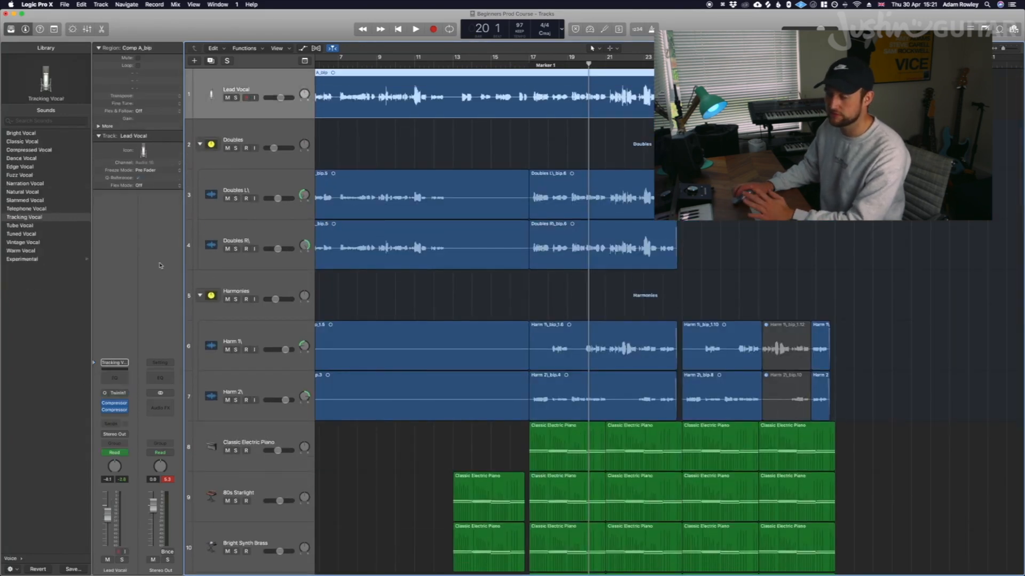
pyautogui.click(115, 410)
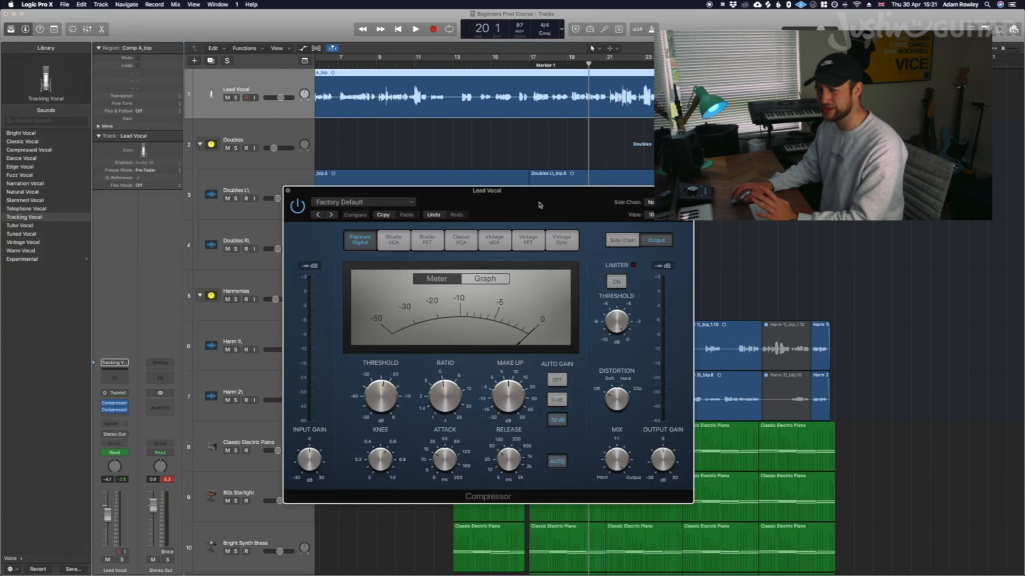
pyautogui.moveTo(539, 204); pyautogui.dragTo(527, 159)
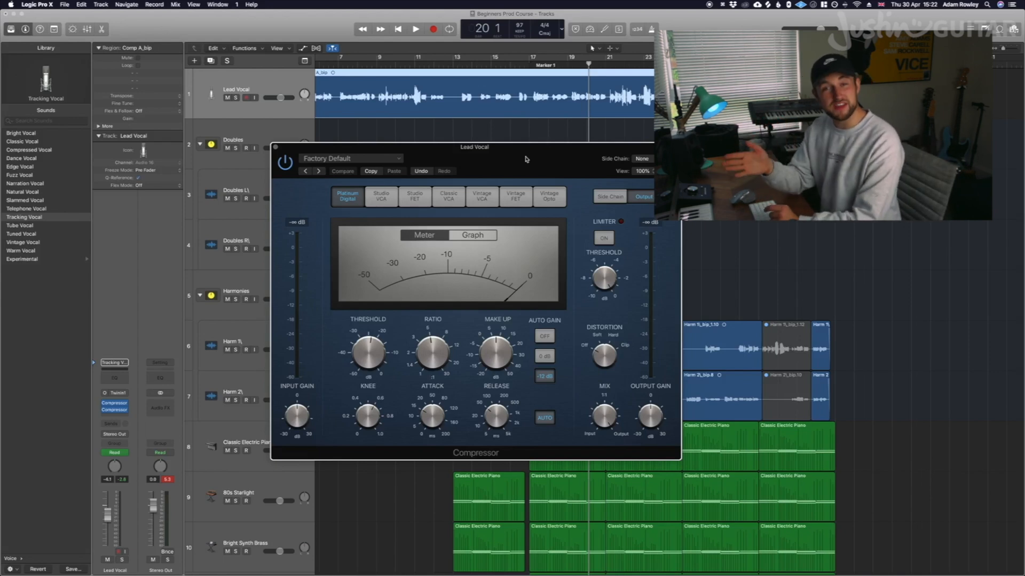
# Step: Set the Lead Vocal's second Compressor to a threshold of -28.0 dB and a ratio of 5.0:1
pyautogui.moveTo(363, 376); pyautogui.dragTo(367, 374)
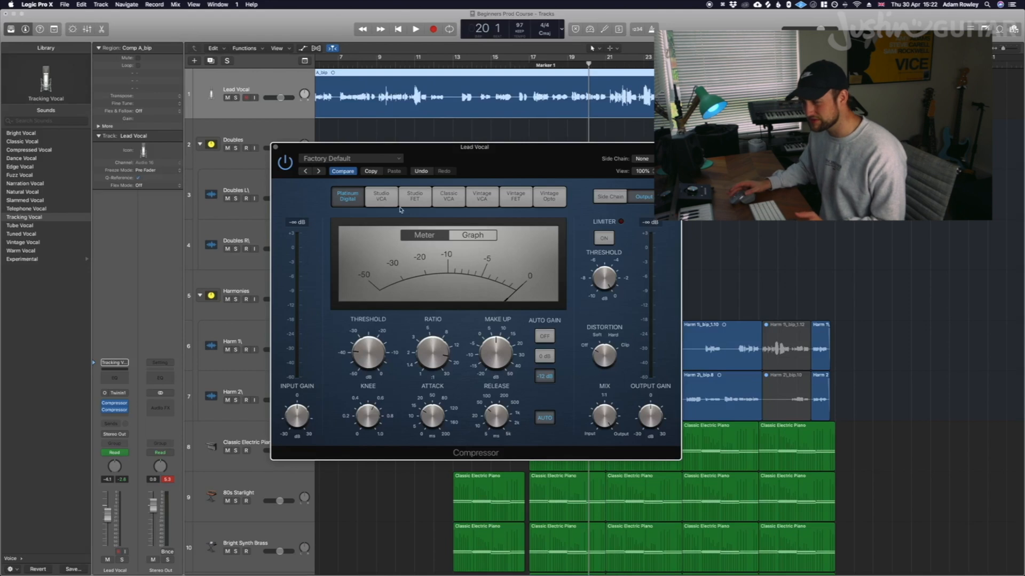
pyautogui.moveTo(437, 338); pyautogui.dragTo(434, 382)
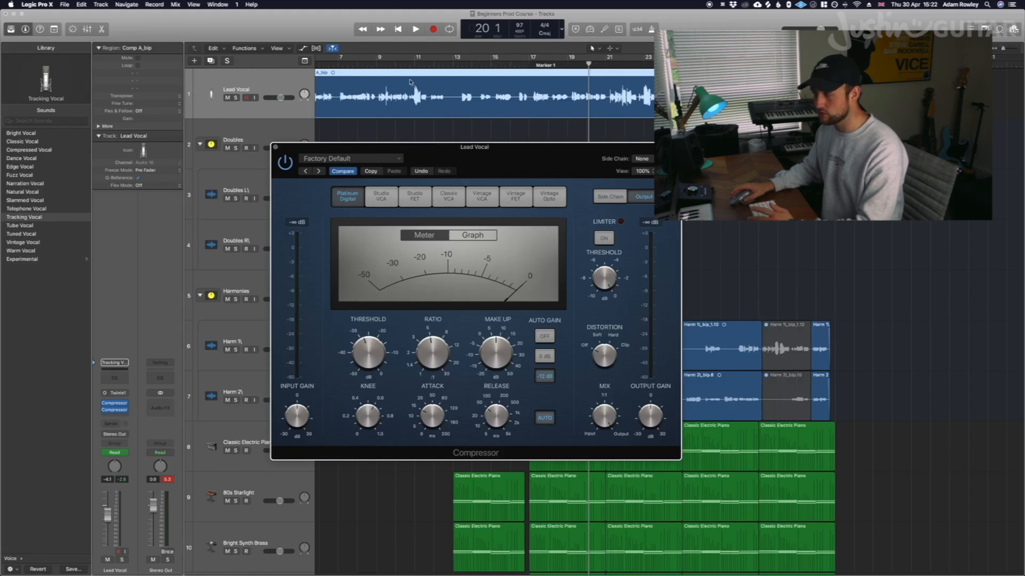
pyautogui.moveTo(478, 175); pyautogui.dragTo(515, 177)
pyautogui.hscroll(-5, 851, 241)
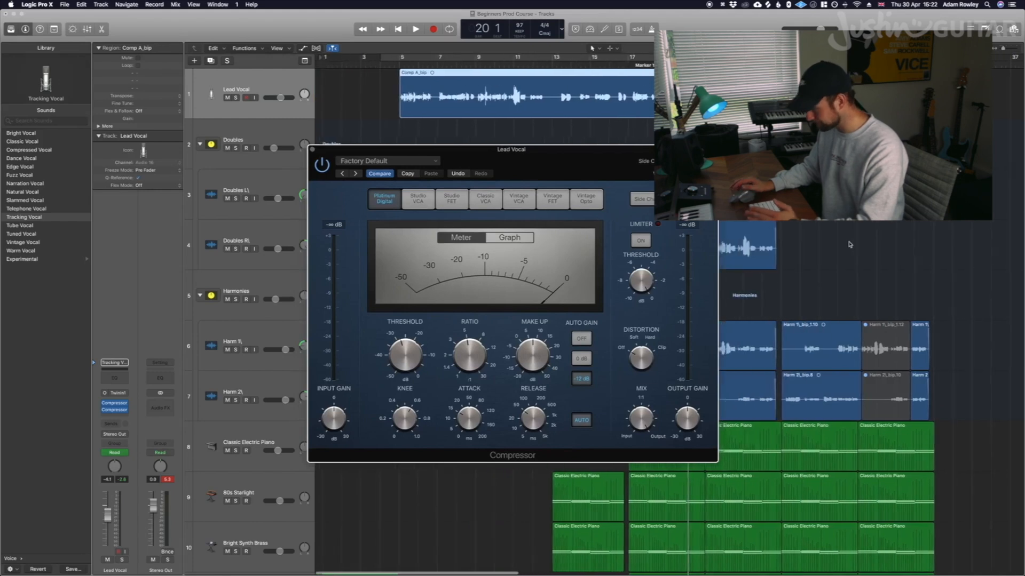
pyautogui.moveTo(489, 352)
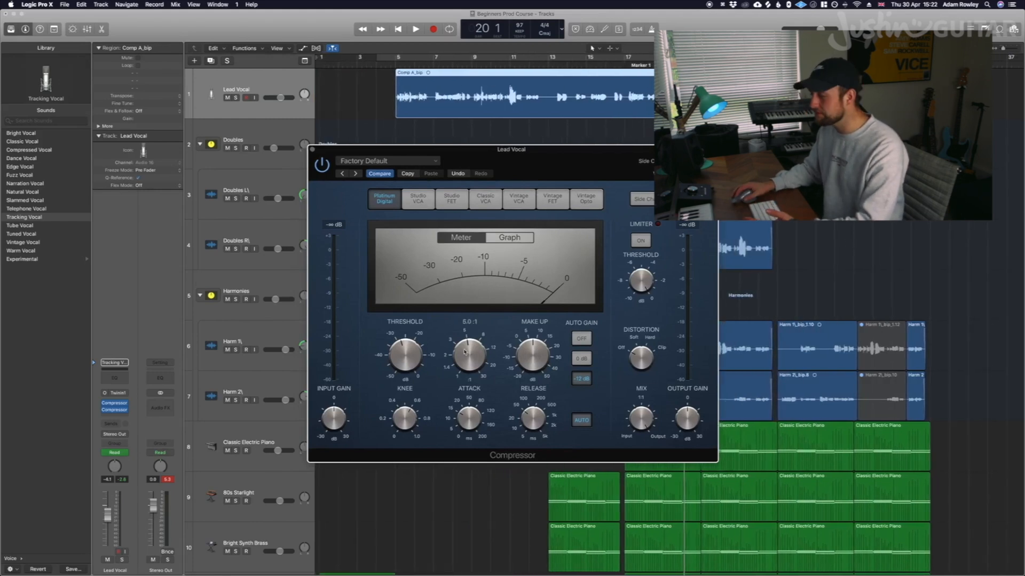
pyautogui.moveTo(416, 356)
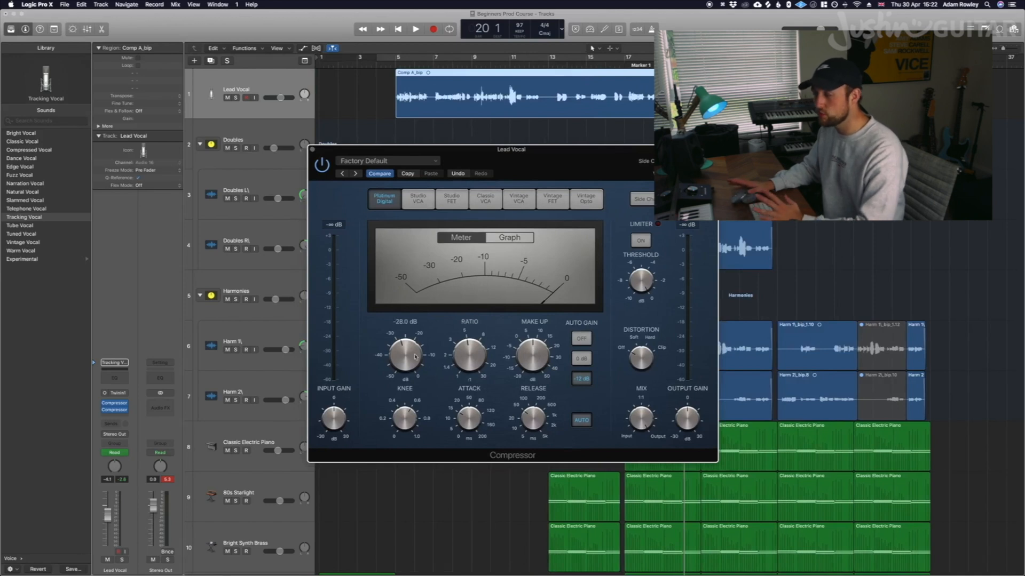
# Step: Show the Compressor's Graph display and preview the Vintage Opto, Vintage VCA and Studio VCA models, returning to Platinum Digital
pyautogui.click(509, 238)
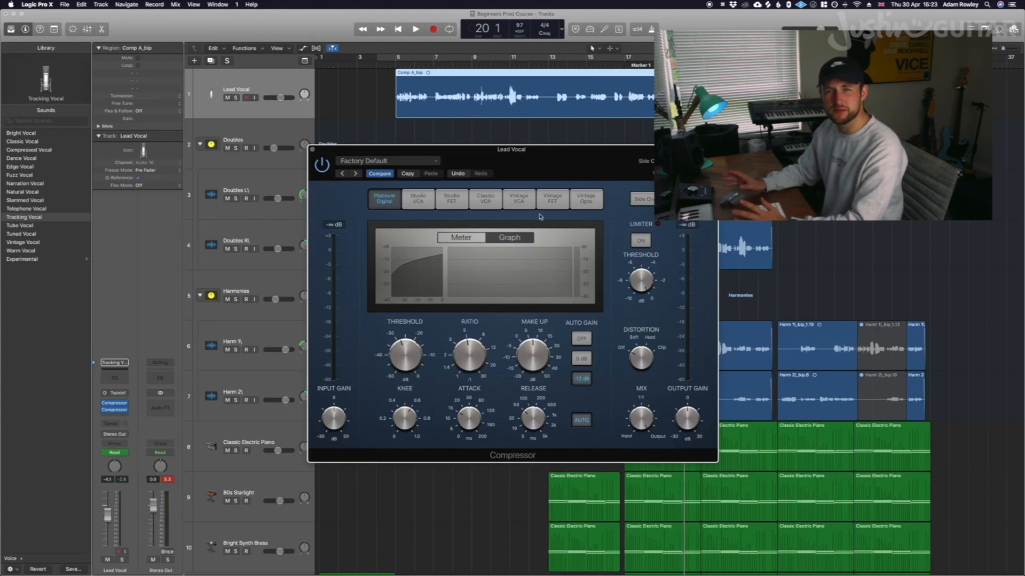
pyautogui.click(586, 199)
pyautogui.click(512, 205)
pyautogui.click(409, 198)
pyautogui.click(388, 198)
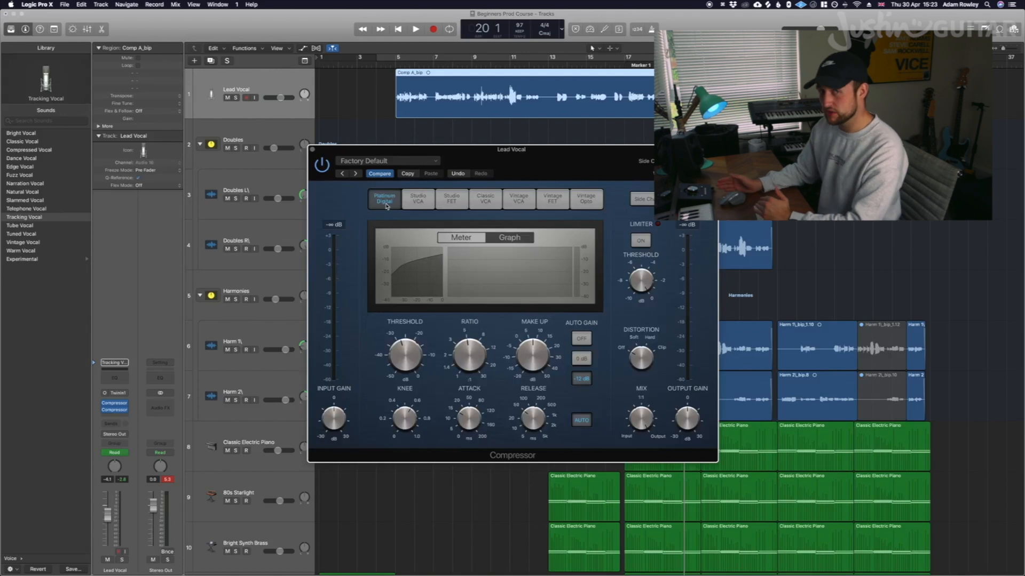